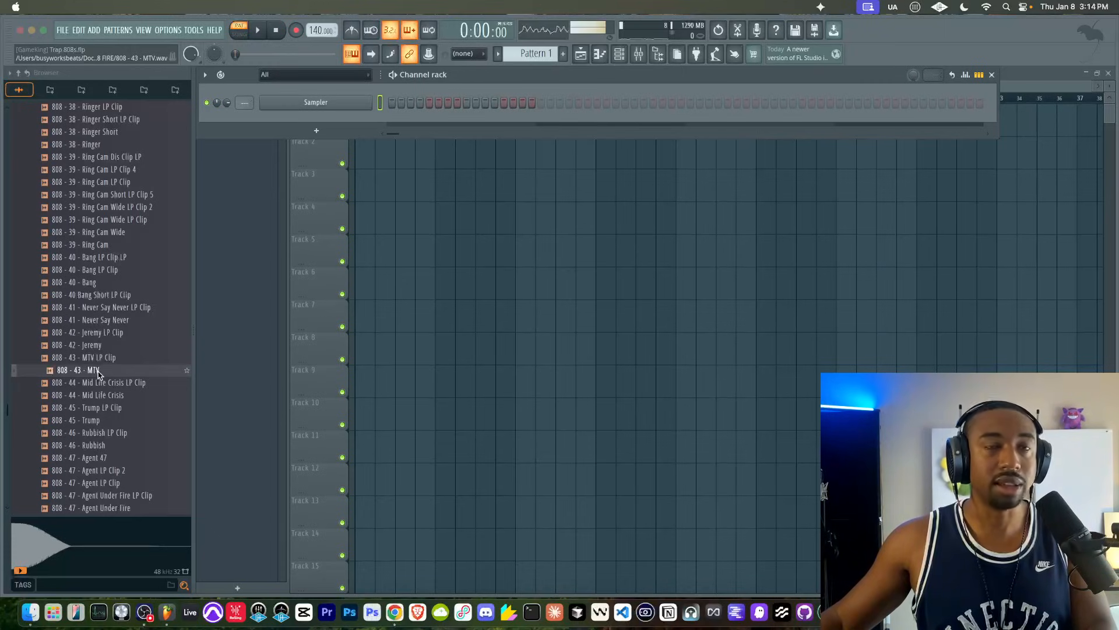
- Preview the 808 - 43 - MTV sample and load it into a new channel
left_click(98, 373)
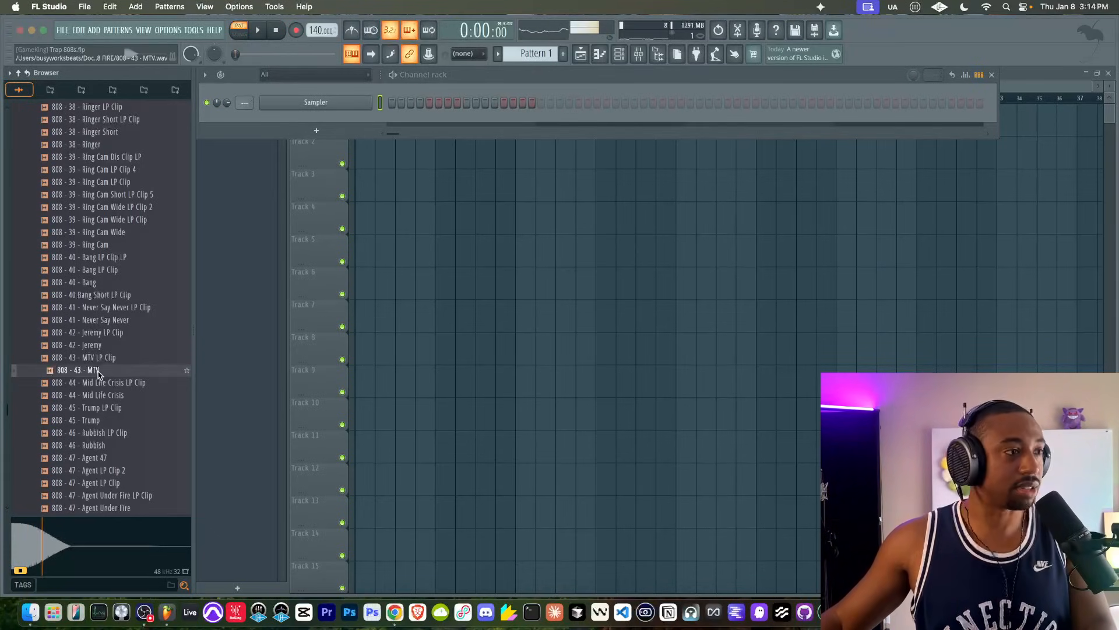
right_click(98, 372)
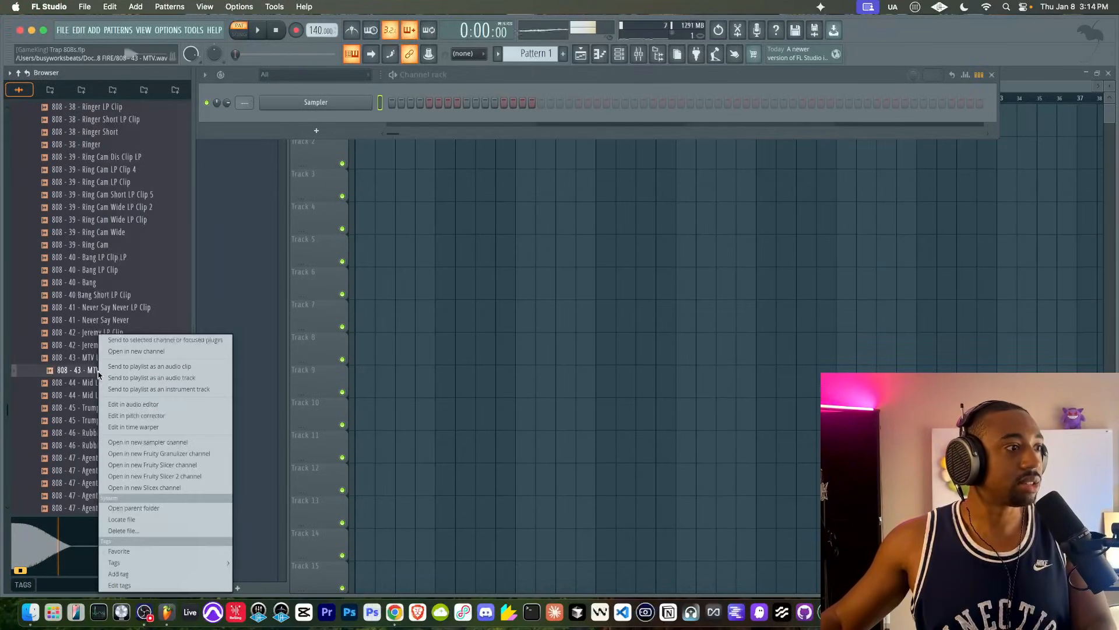
left_click(137, 355)
scroll(93, 256, "up", 15)
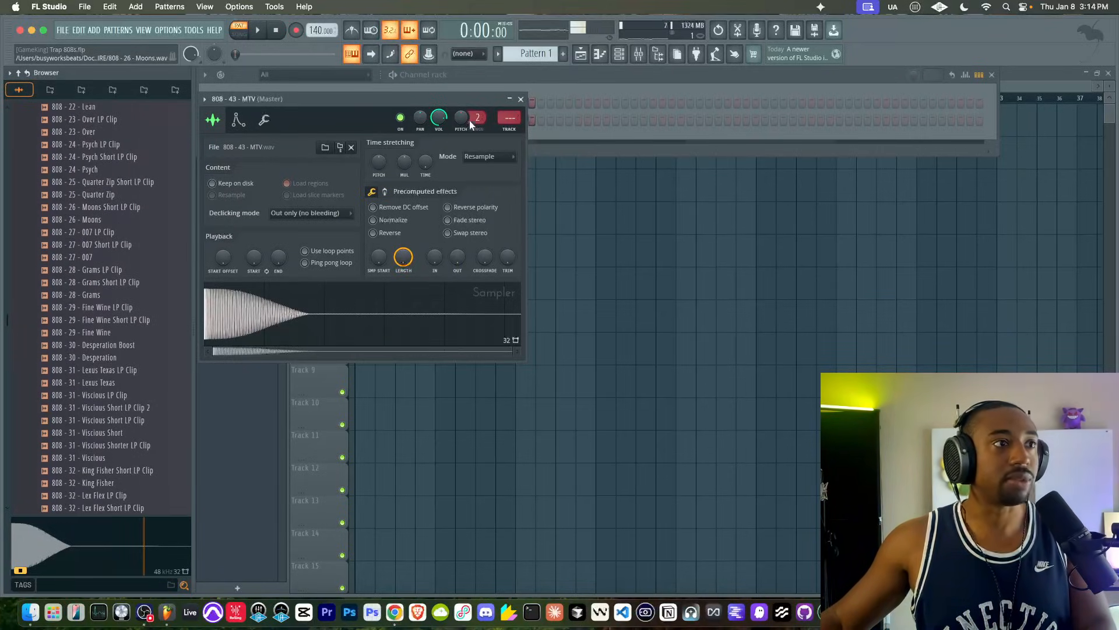
left_click(520, 99)
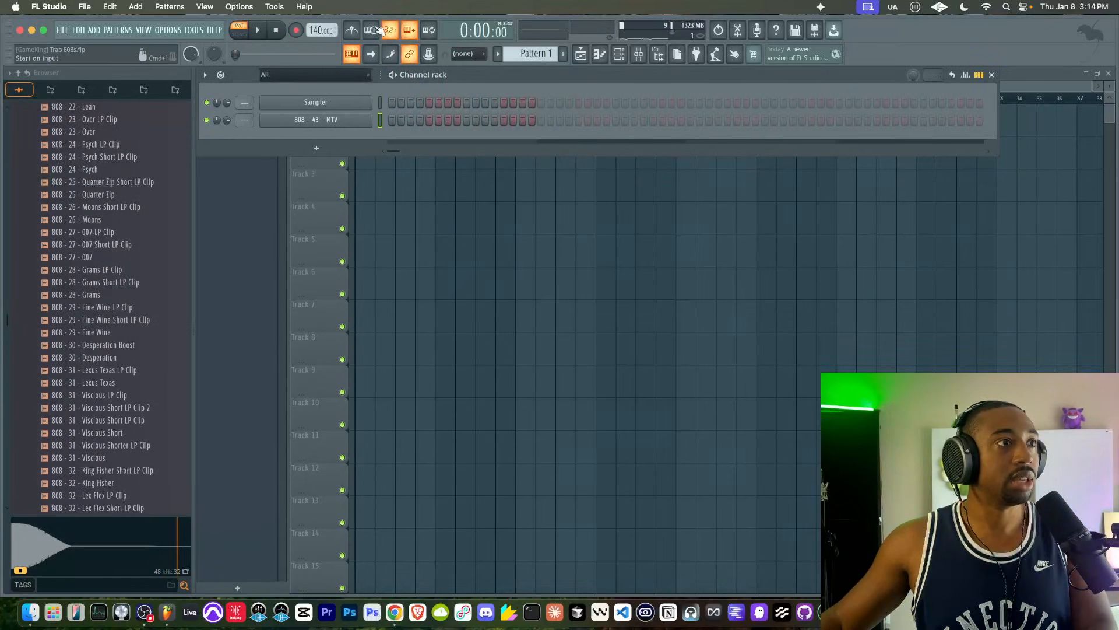
- Delete the default Sampler channel and place Pattern 1 at the start of Track 1 in the playlist
right_click(353, 107)
left_click(389, 260)
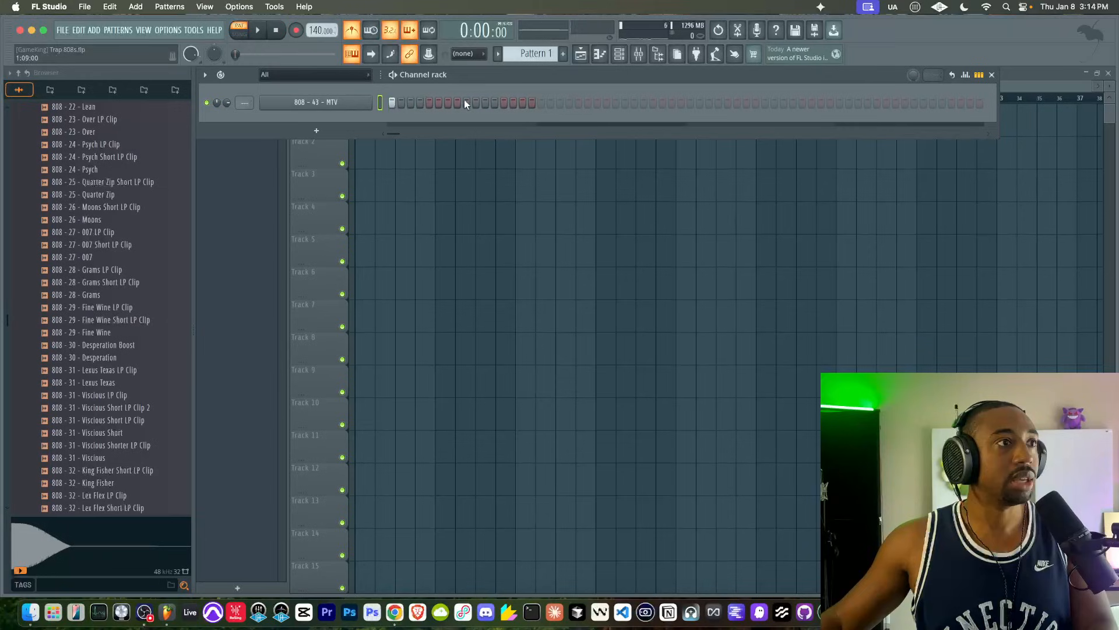
left_click(430, 178)
left_click(372, 127)
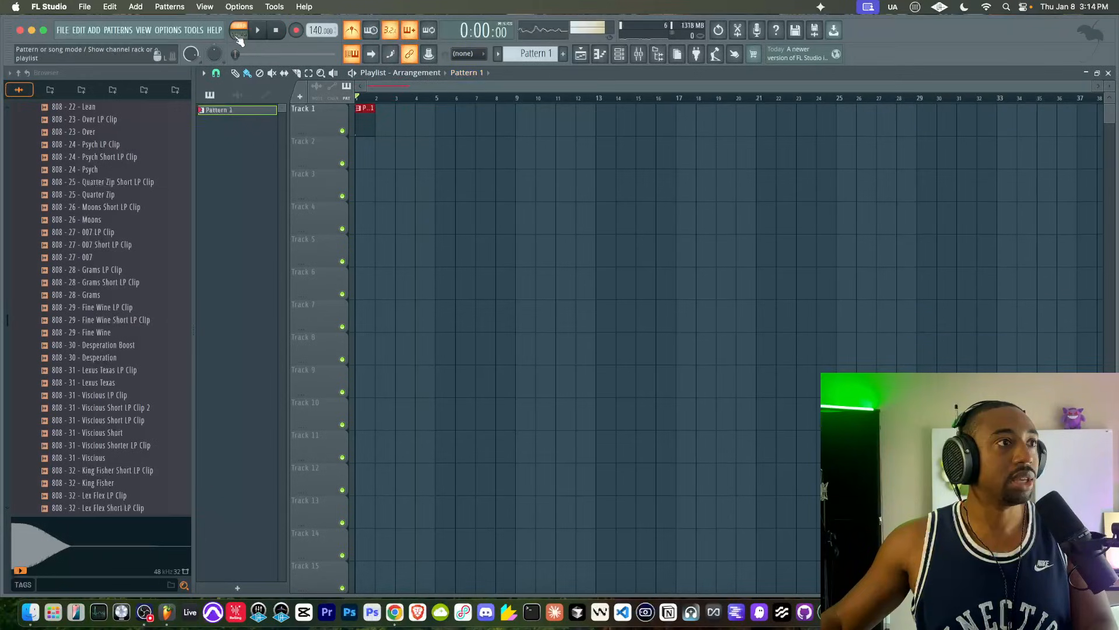
- Add Omnisphere as a new instrument channel
left_click(619, 54)
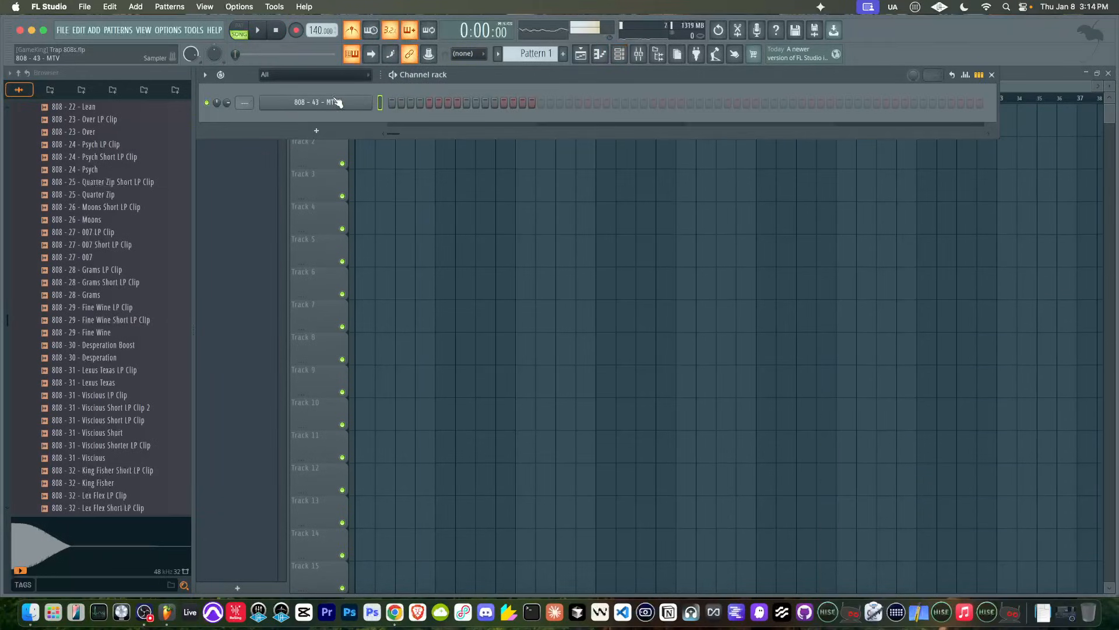
left_click(318, 131)
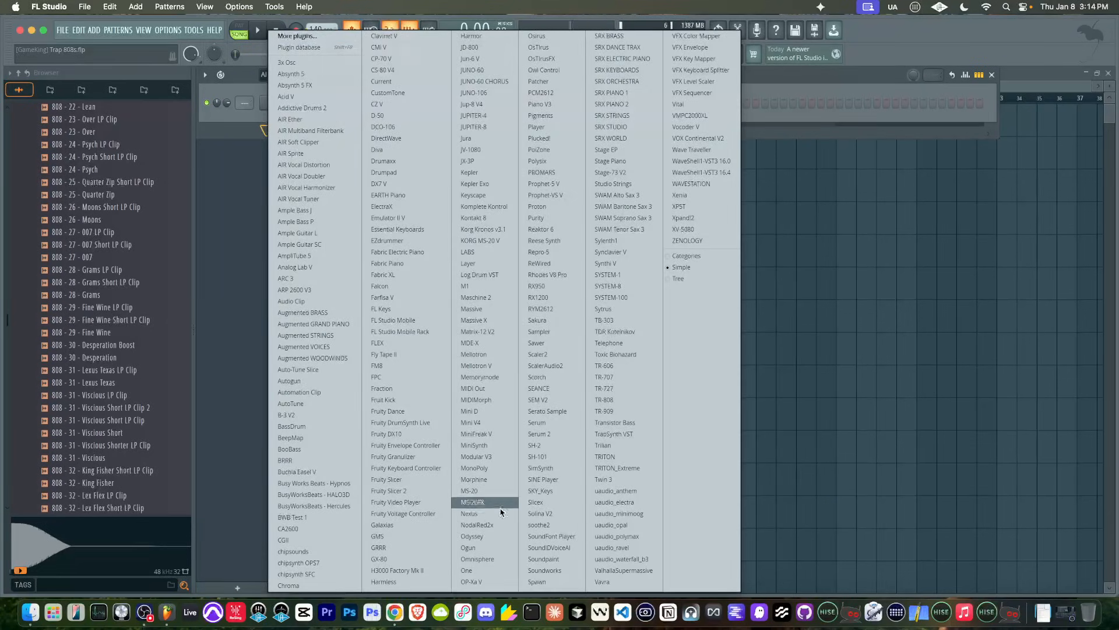
left_click(493, 559)
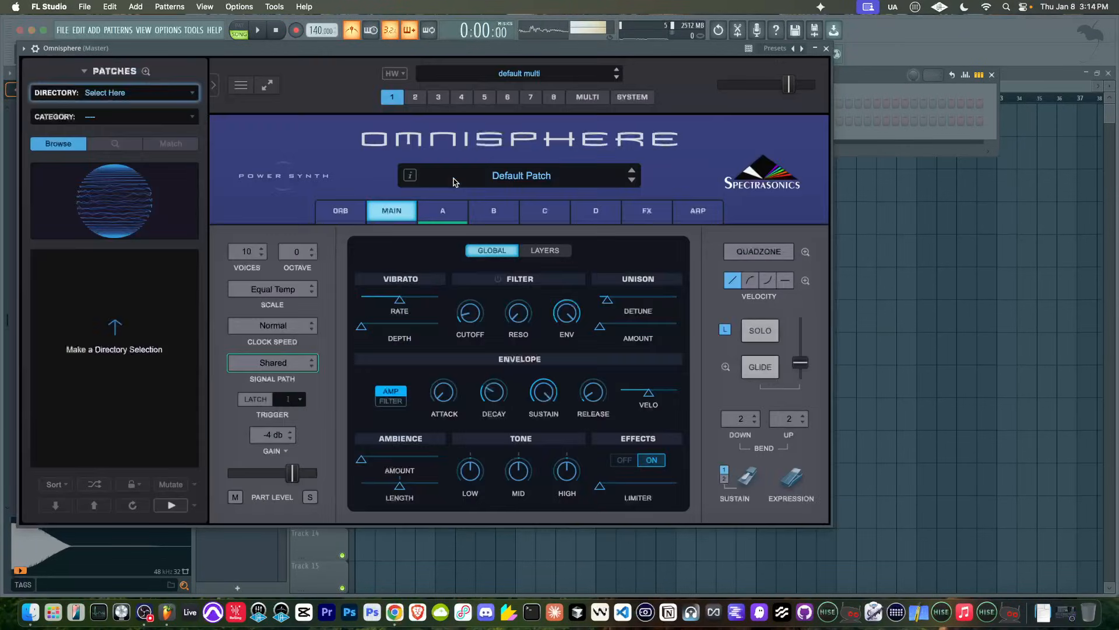
left_click_drag(285, 51, 354, 52)
- Load the Broken Record Waves patch from Omnisphere's Retro Vibes directory, with the category set to All
left_click(186, 92)
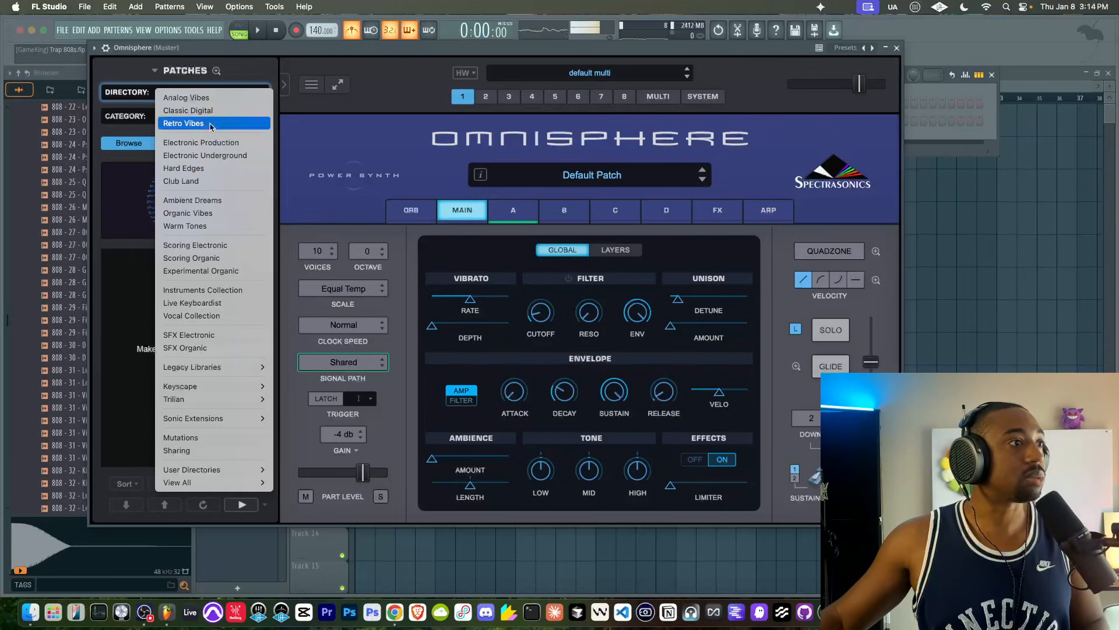
left_click(201, 123)
left_click(187, 116)
left_click(189, 122)
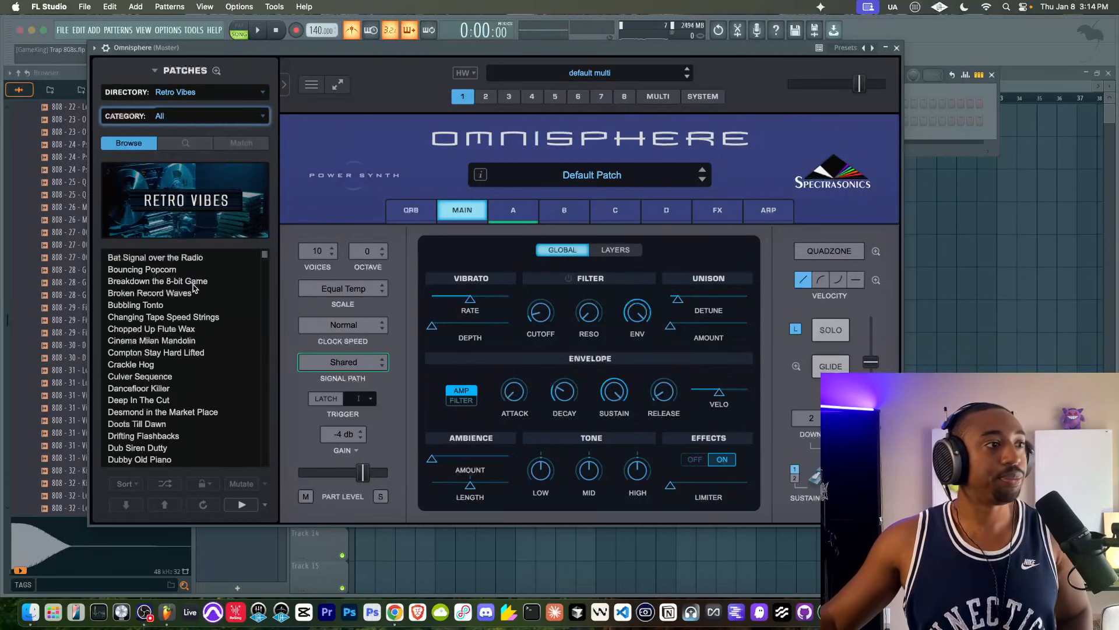
left_click(187, 293)
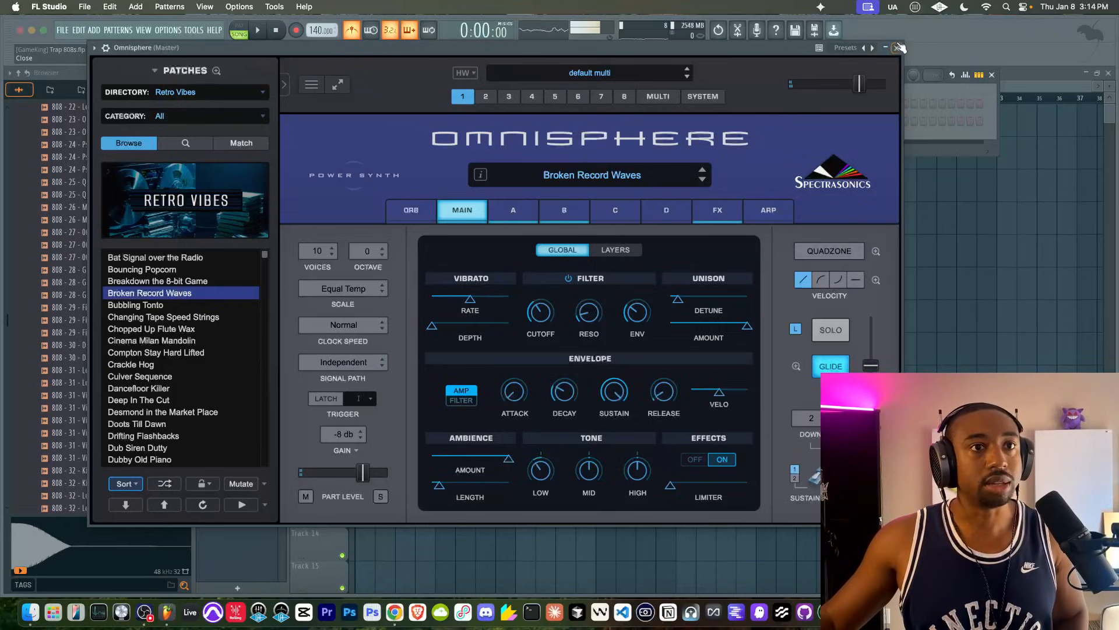
- Look over the mixer and try out the Broken Record Waves patch in Omnisphere
left_click(897, 48)
left_click(638, 54)
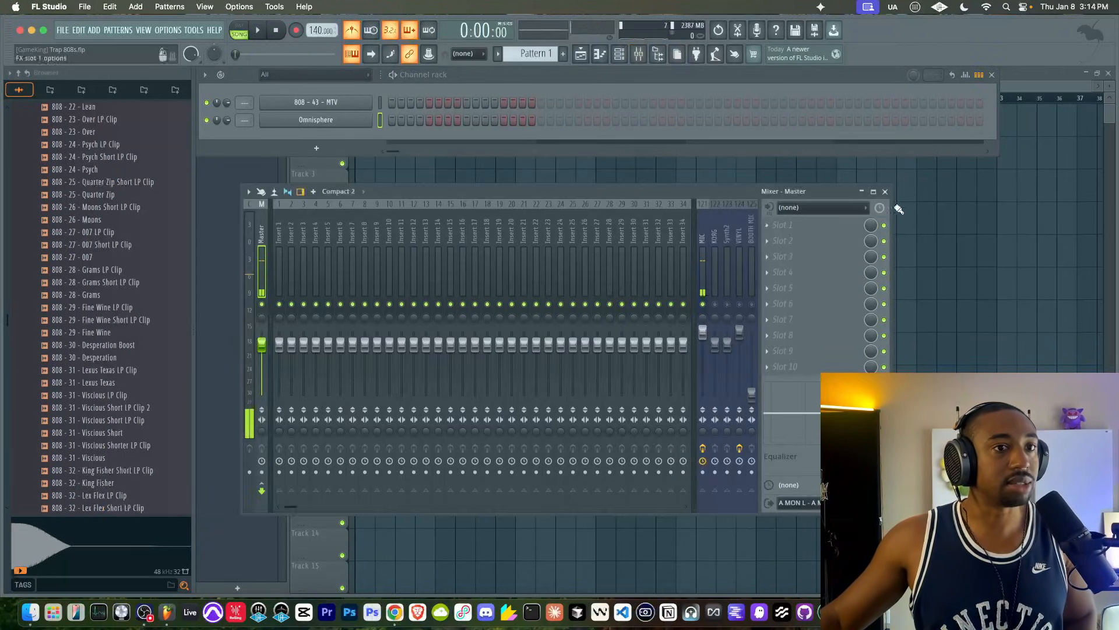
left_click(885, 193)
left_click(339, 118)
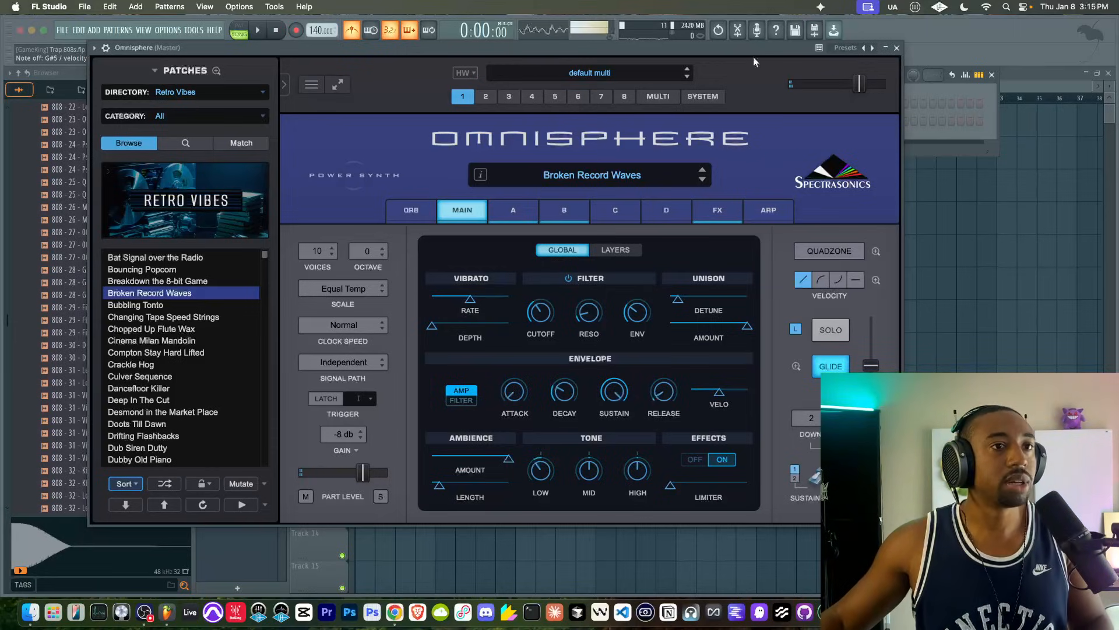
left_click(888, 48)
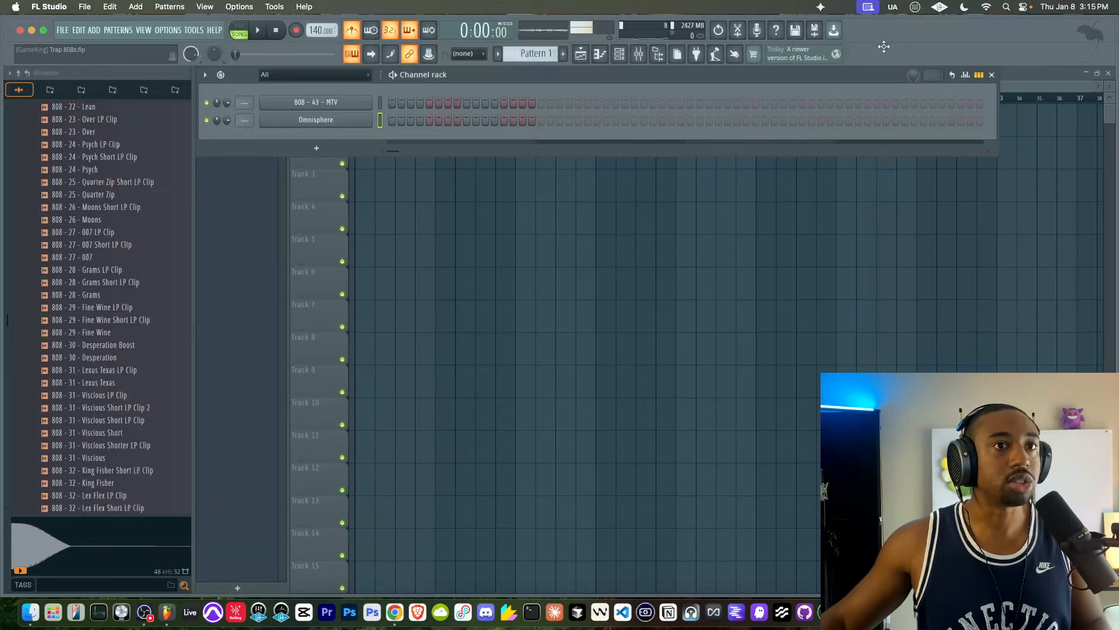
- Quit the UA utility running in the macOS menu bar
left_click(886, 8)
left_click(908, 42)
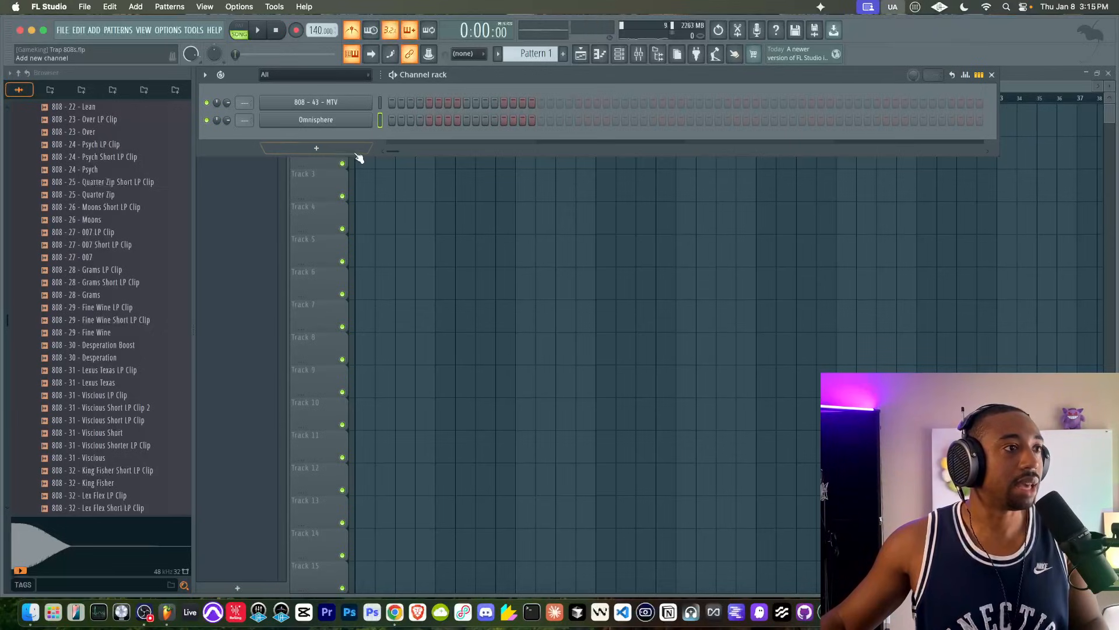
- Draw a one-bar chord of C#5, F5 and G#5 in bar 1 of the Omnisphere piano roll
right_click(369, 118)
left_click(385, 119)
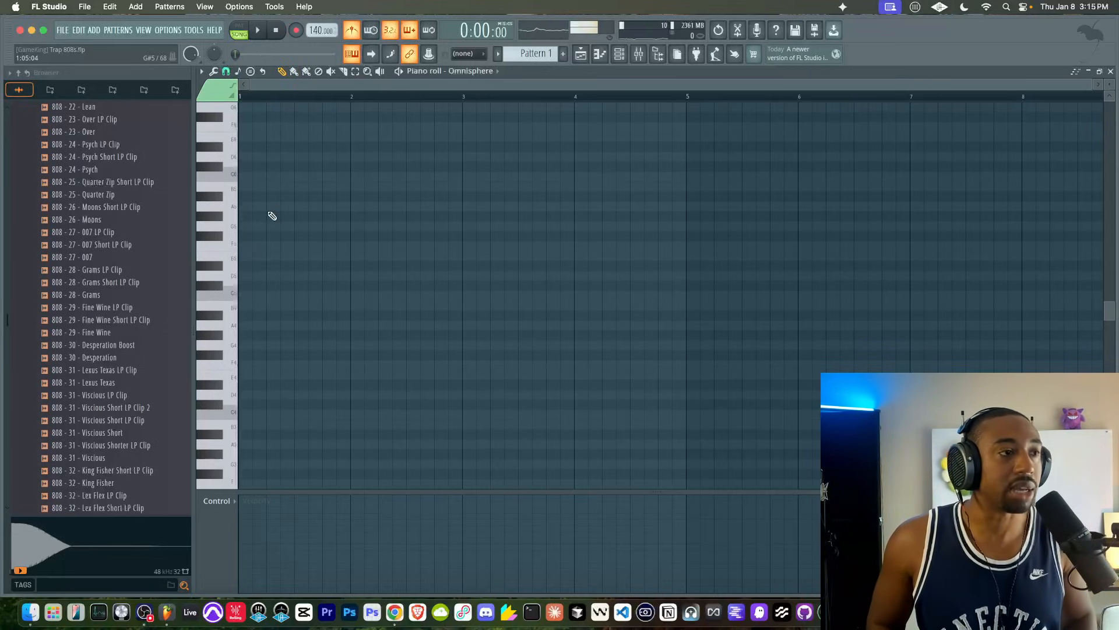
left_click(249, 286)
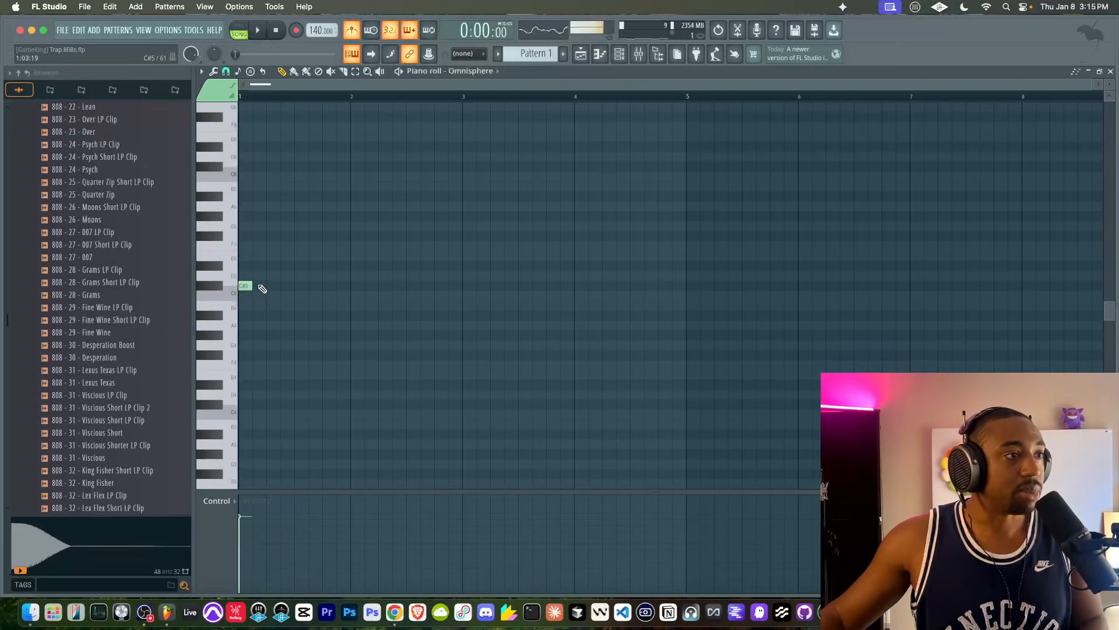
left_click_drag(252, 286, 349, 286)
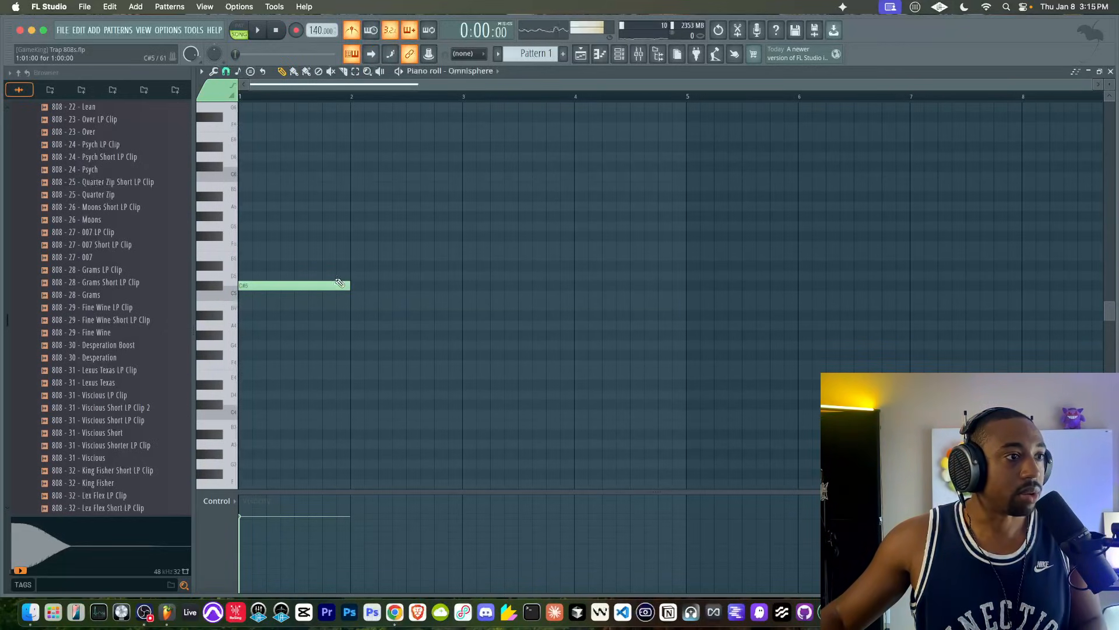
left_click_drag(271, 255, 253, 254)
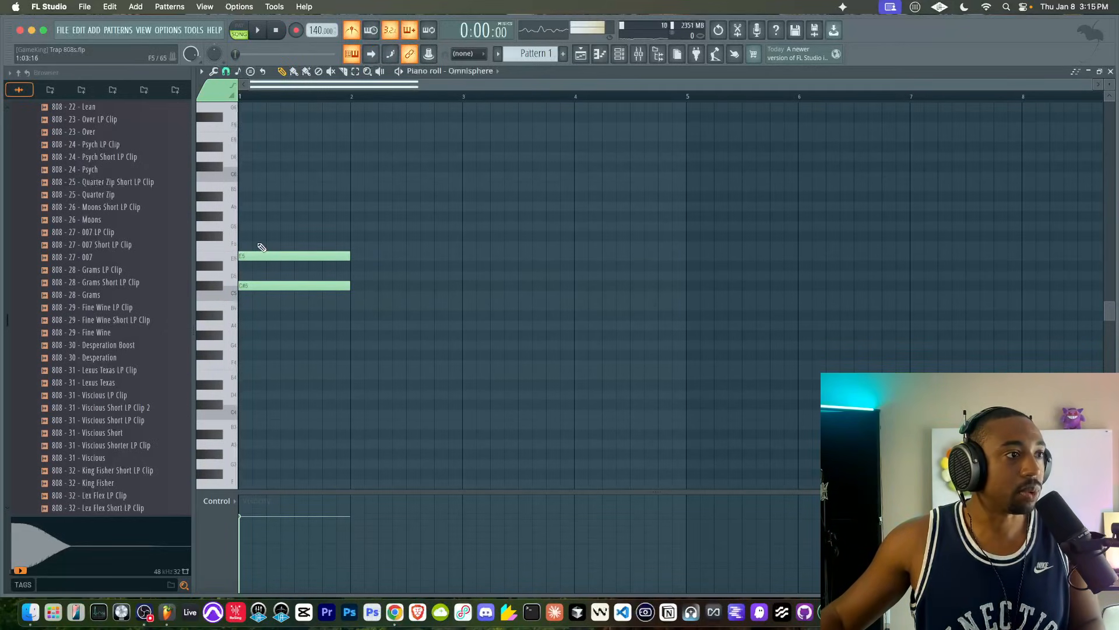
left_click(249, 217)
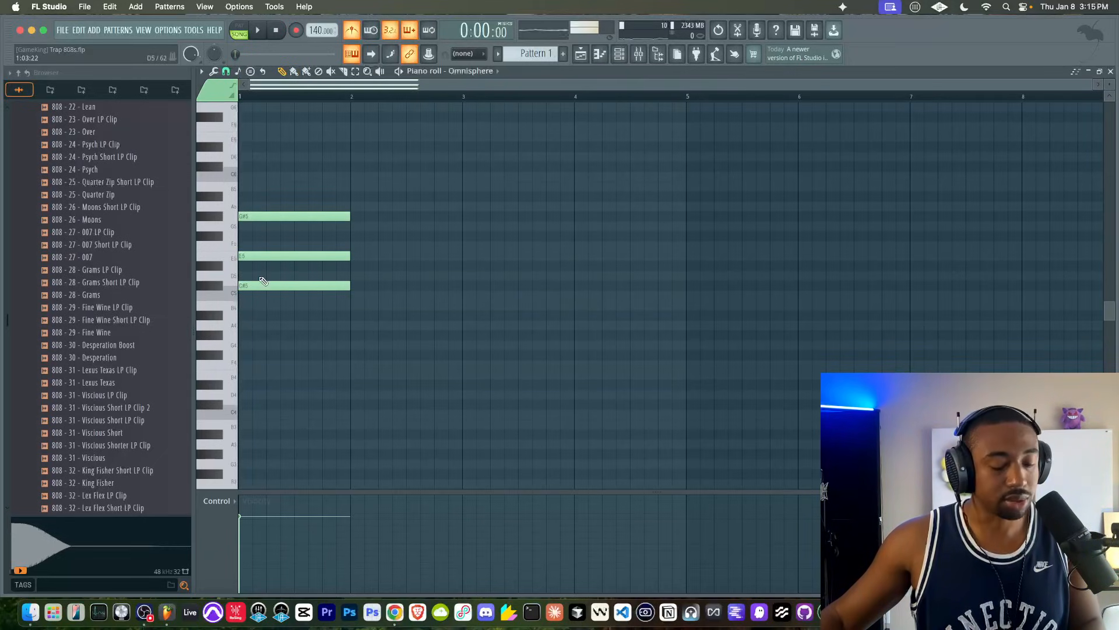
mouse_move(268, 227)
left_mouse_down()
mouse_move(264, 302)
mouse_move(264, 174)
left_mouse_up()
right_click(387, 215)
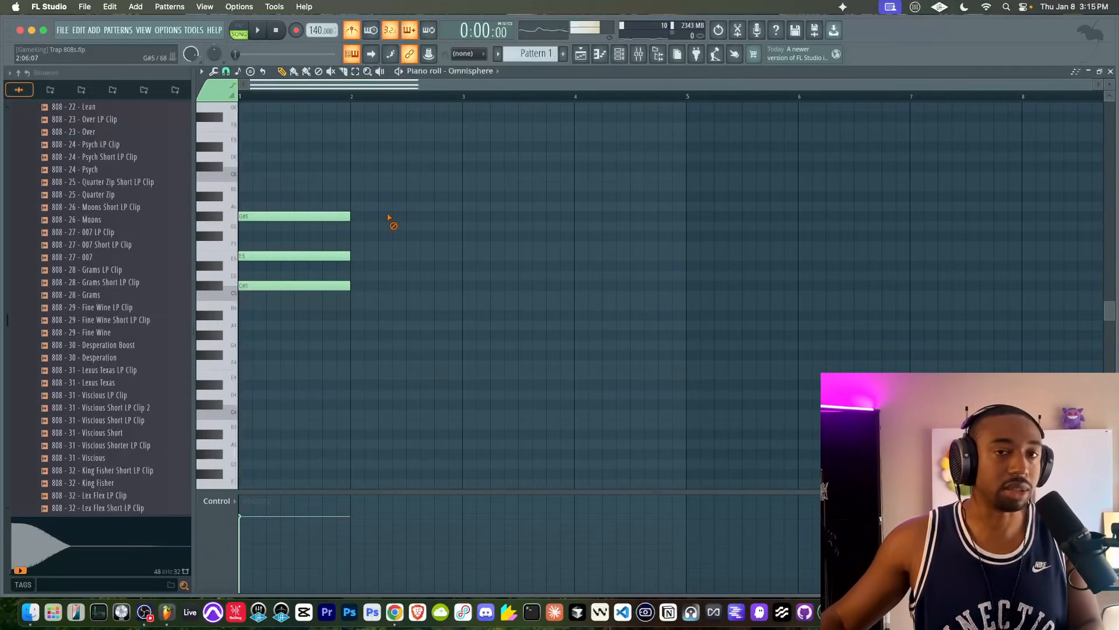
key("space")
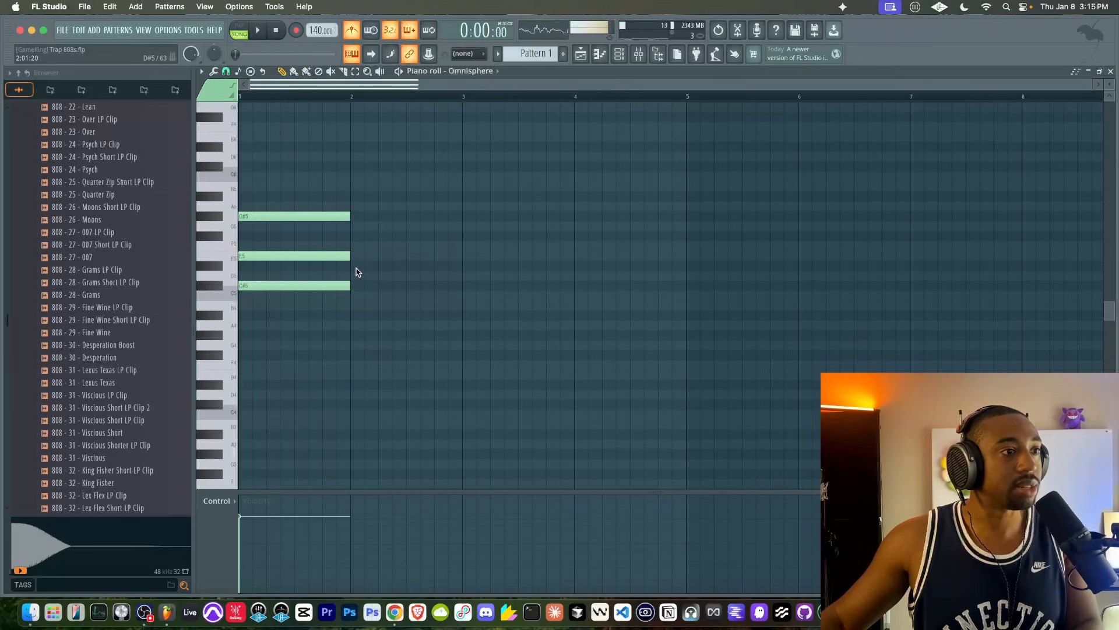
- Draw a second one-bar chord of C#5, D#5 and G#5 in bar 2
left_click(353, 266)
left_click(354, 286)
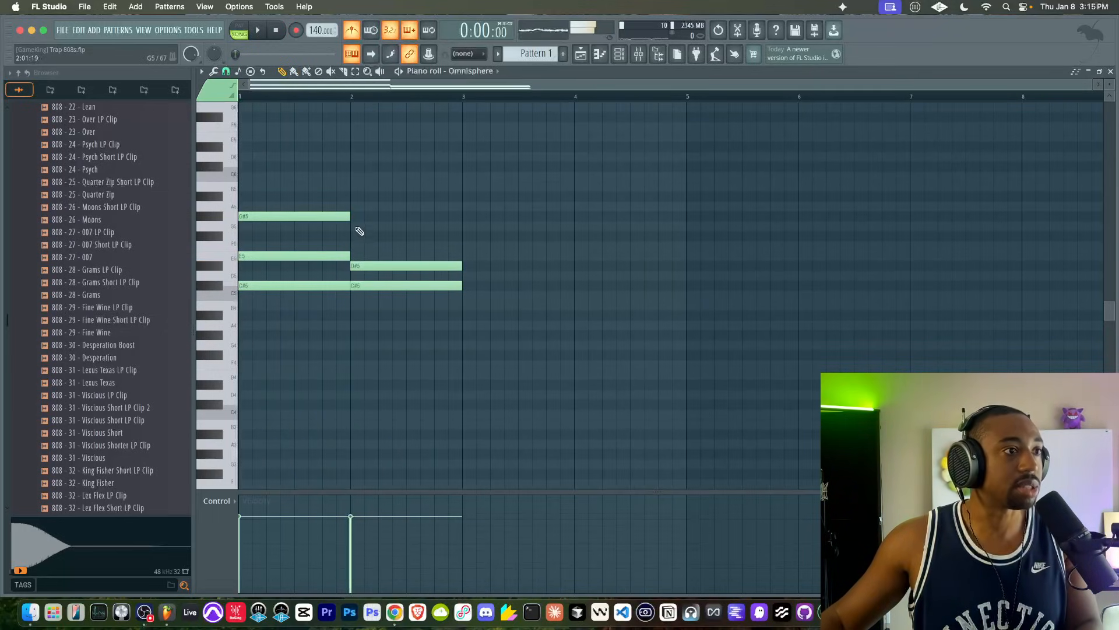
left_click(352, 217)
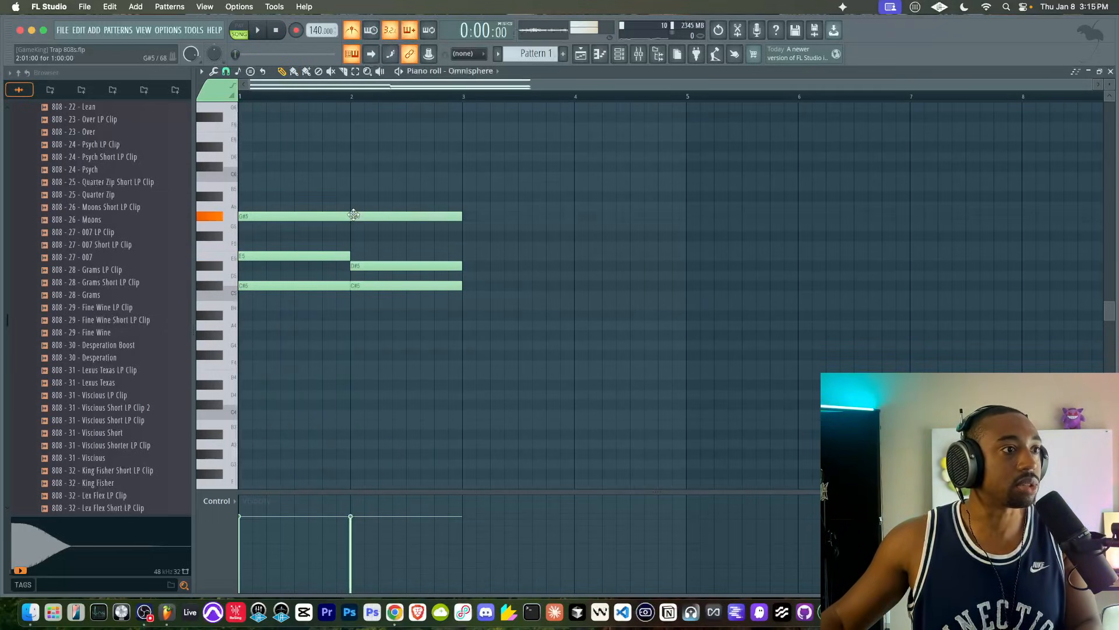
left_click(365, 285, "ctrl")
left_click(369, 267, "ctrl")
left_click_drag(367, 207, 368, 325)
left_click(368, 326, "ctrl")
- Play the two chords back and turn off the metronome
key("space")
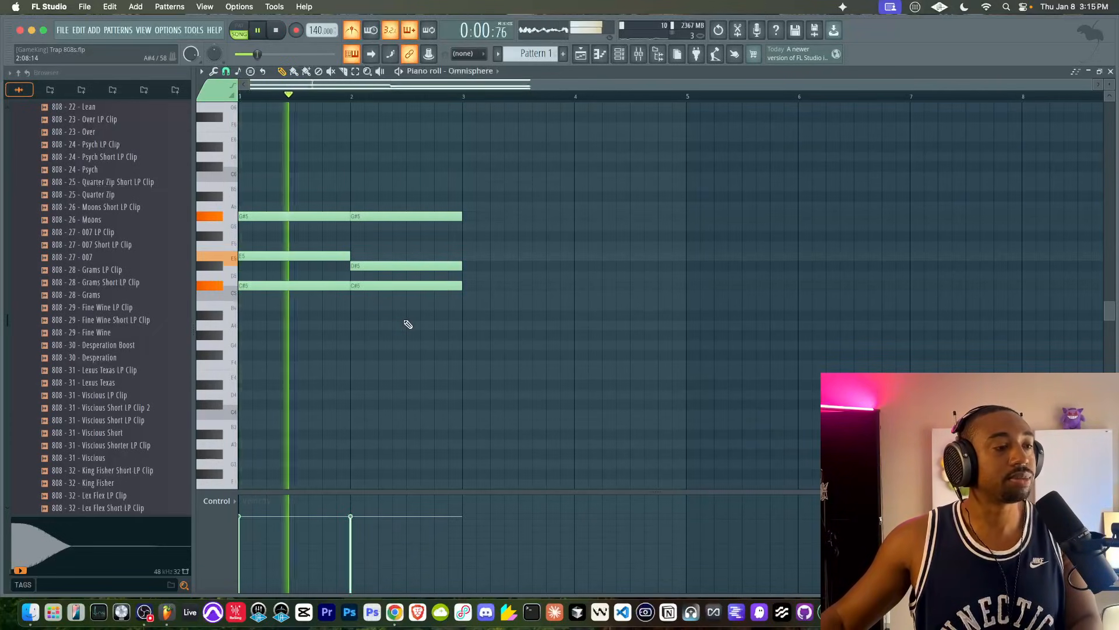
key("space")
left_click(350, 36)
- Move the whole second chord from bar 2 to the start of bar 3
left_click_drag(405, 216, 300, 303)
left_click(329, 327, "super")
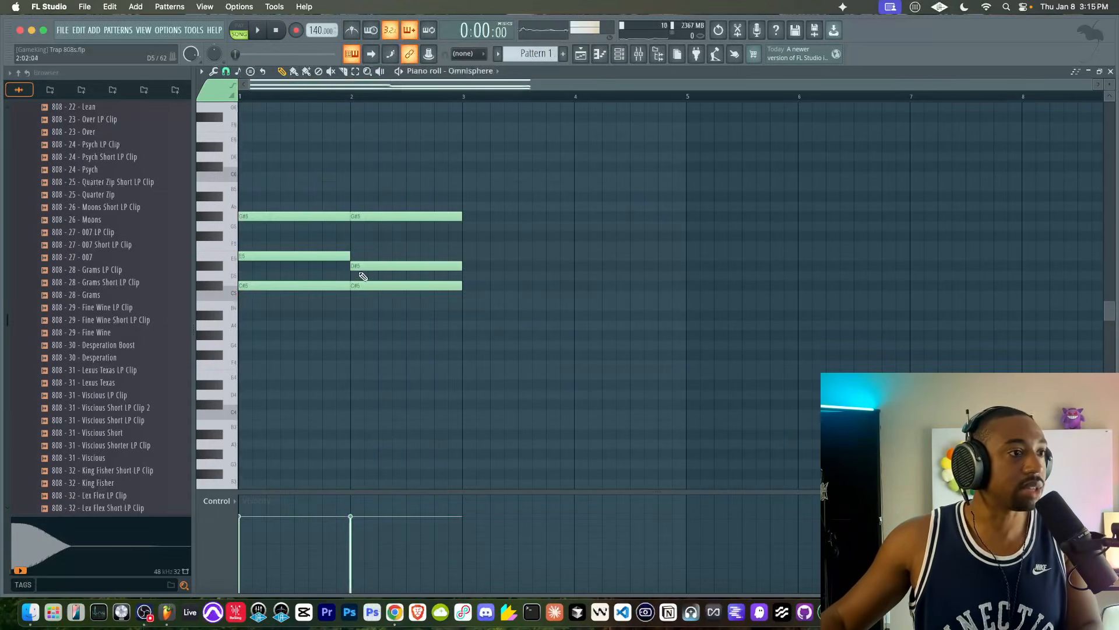
left_click_drag(362, 325, 386, 189)
left_click_drag(376, 286, 488, 287)
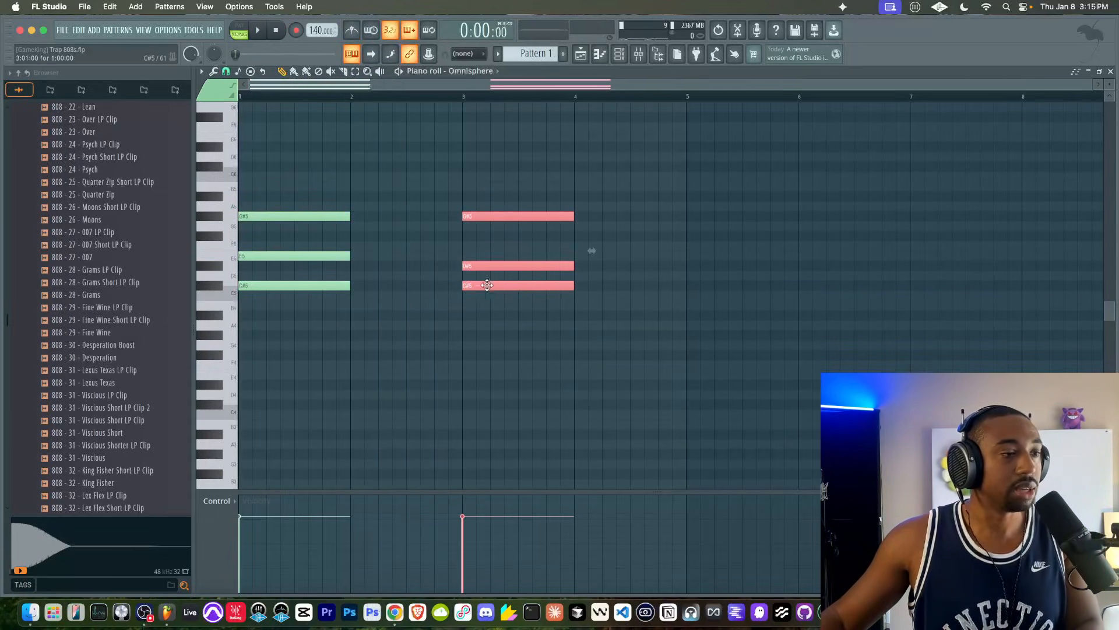
left_click(589, 250, "super")
- Duplicate the C#5 root notes of both chords one octave down to C#4
mouse_move(288, 299)
left_mouse_down()
mouse_move(449, 282)
mouse_move(592, 283)
left_mouse_up()
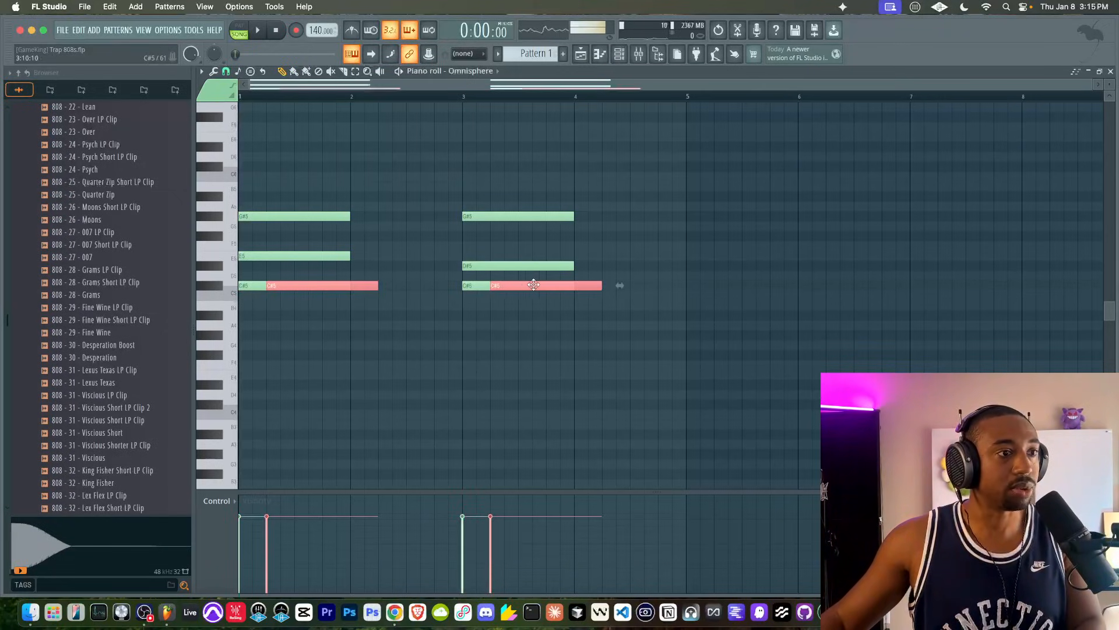
key("super+c")
key("super+v")
key("super+Down")
scroll(248, 261, "down", 4)
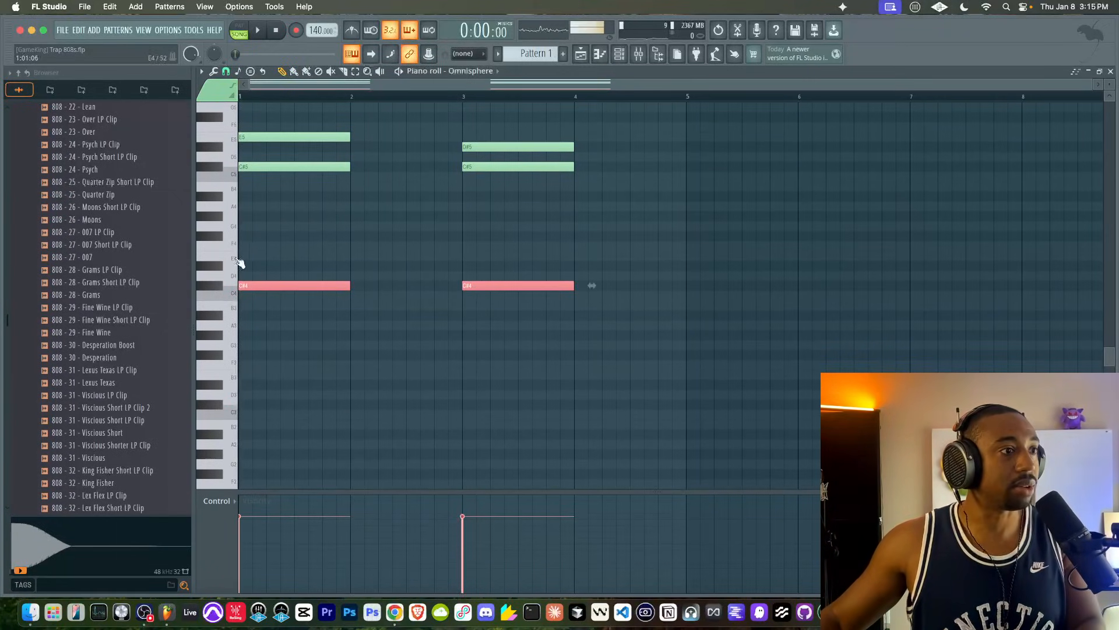
- Duplicate the C#4 notes of both chords another octave down to C#3 and play the chords back
left_click(242, 288)
key("super+c")
key("super+v")
key("super+Down")
key("space")
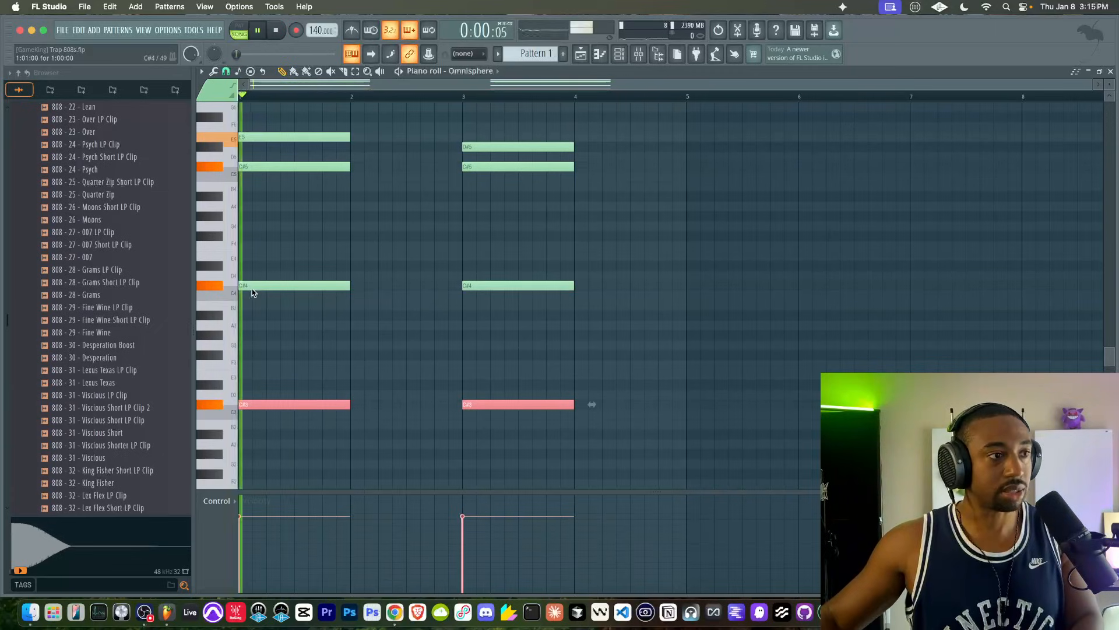
left_click(399, 304)
scroll(400, 308, "up", 4)
key("space")
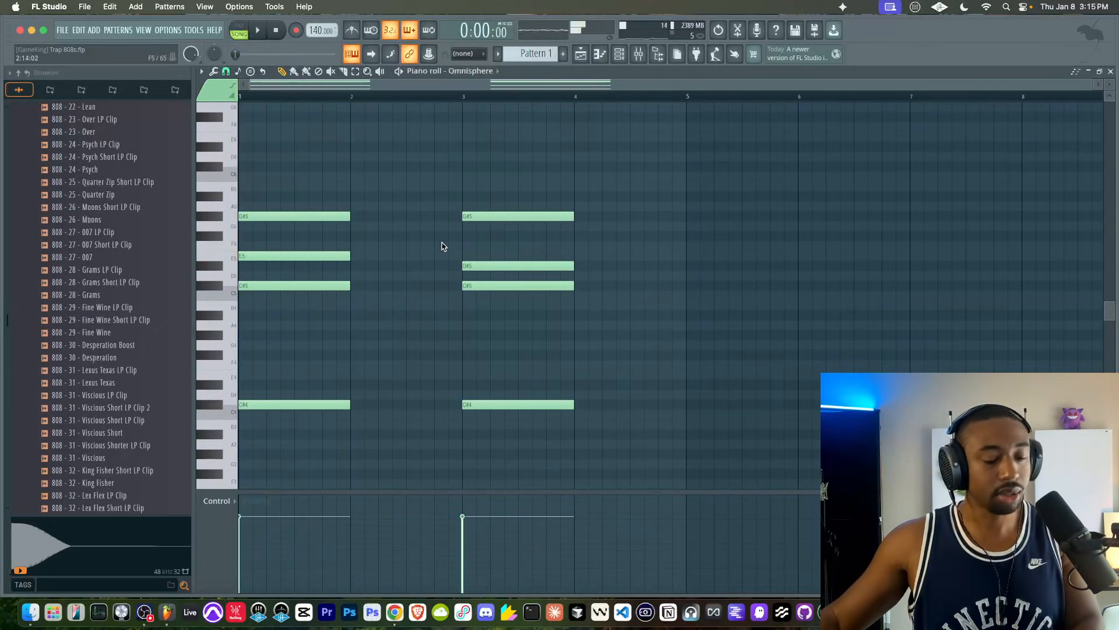
- Delete all notes from the Omnisphere piano roll
key("super+a")
key("Delete")
- Reopen Omnisphere, try the Bubbling Tonto patch and load Chopped Up Flute Wax instead
left_click(619, 54)
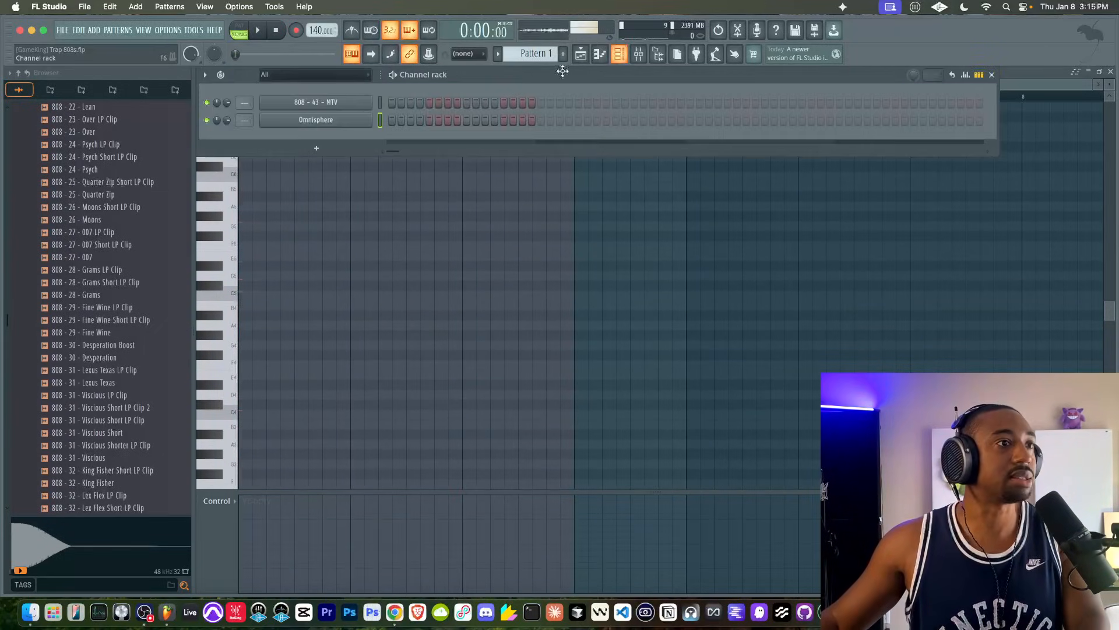
left_click(362, 122)
left_click(197, 305)
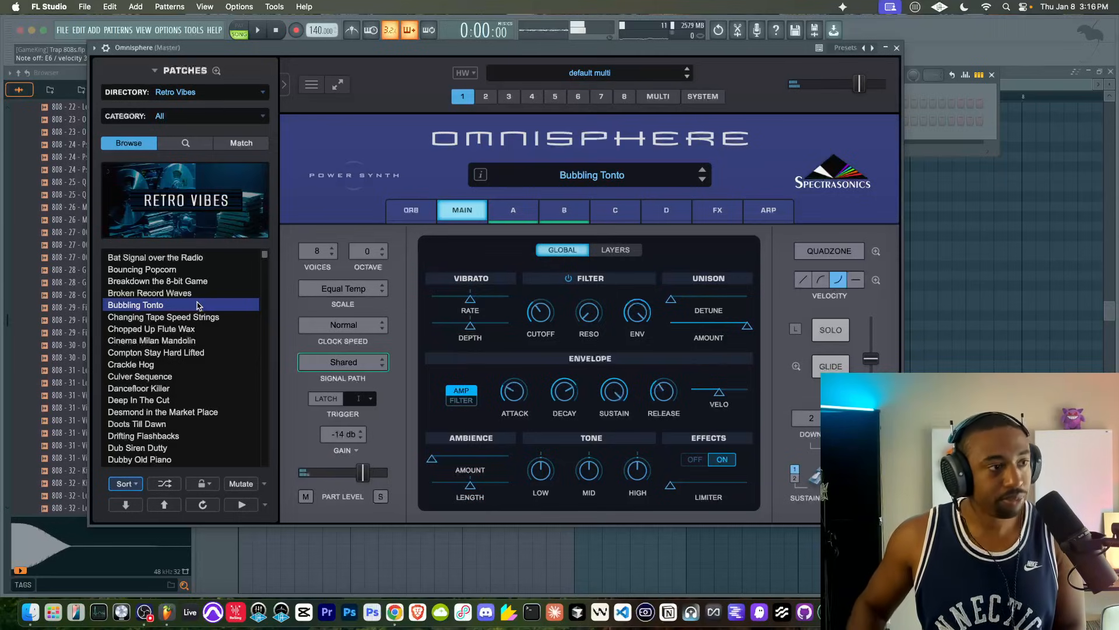
left_click(197, 329)
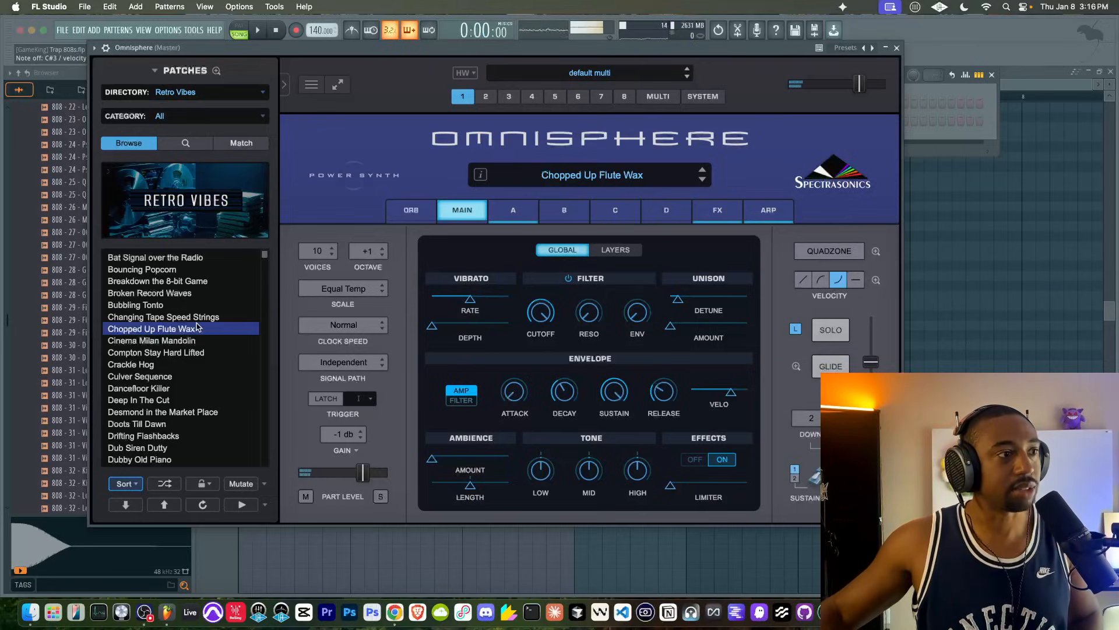
- Close Omnisphere, enable the metronome and record the repeating C#5 and G#4 chords with low root notes into Pattern 1
left_click(897, 48)
left_click(350, 30)
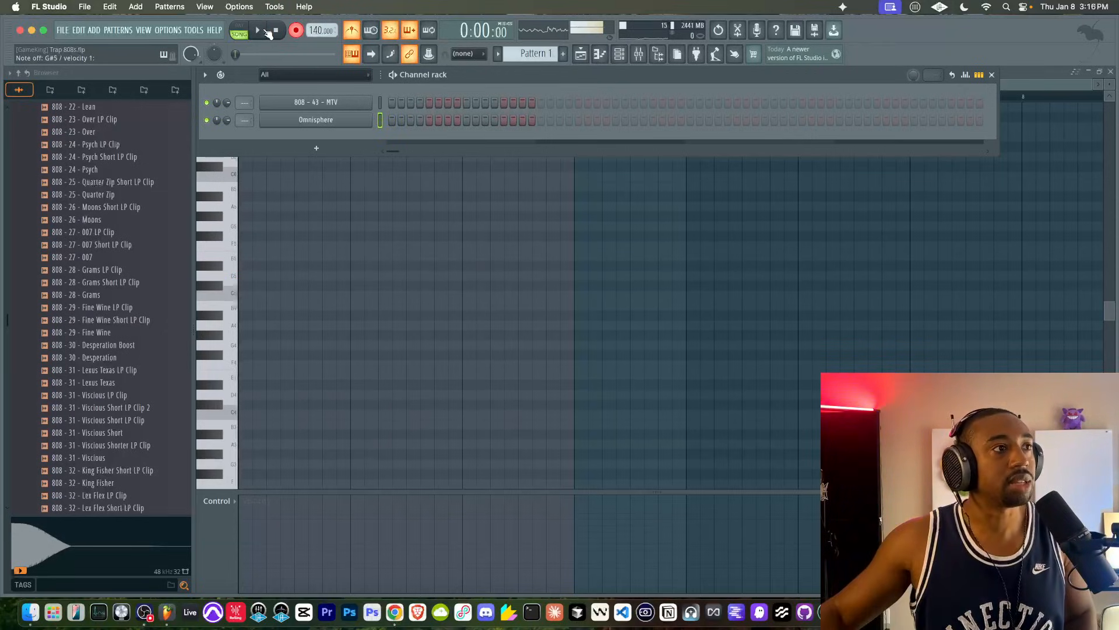
left_click(266, 32)
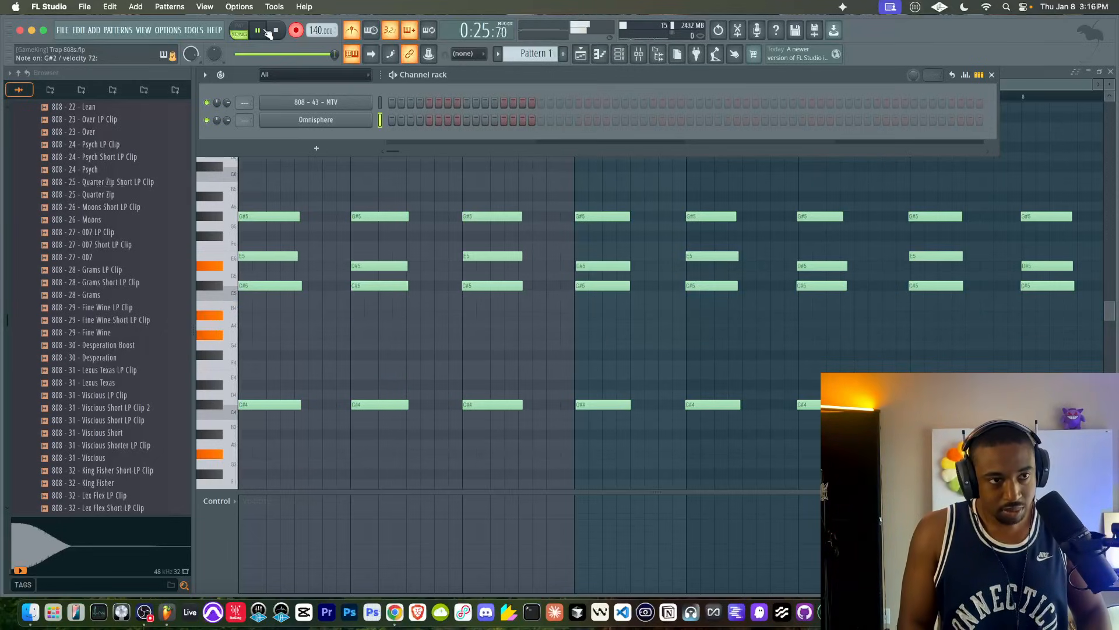
left_click(276, 31)
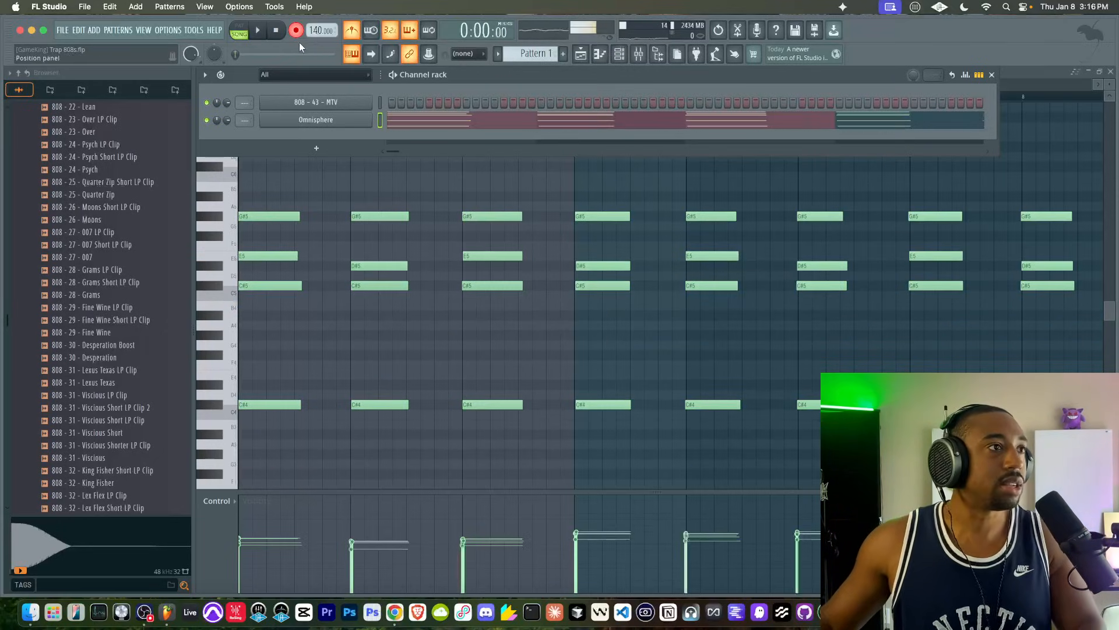
- Quantize the recorded Omnisphere chord notes in the piano roll
scroll(385, 224, "down", 3)
right_click(537, 198)
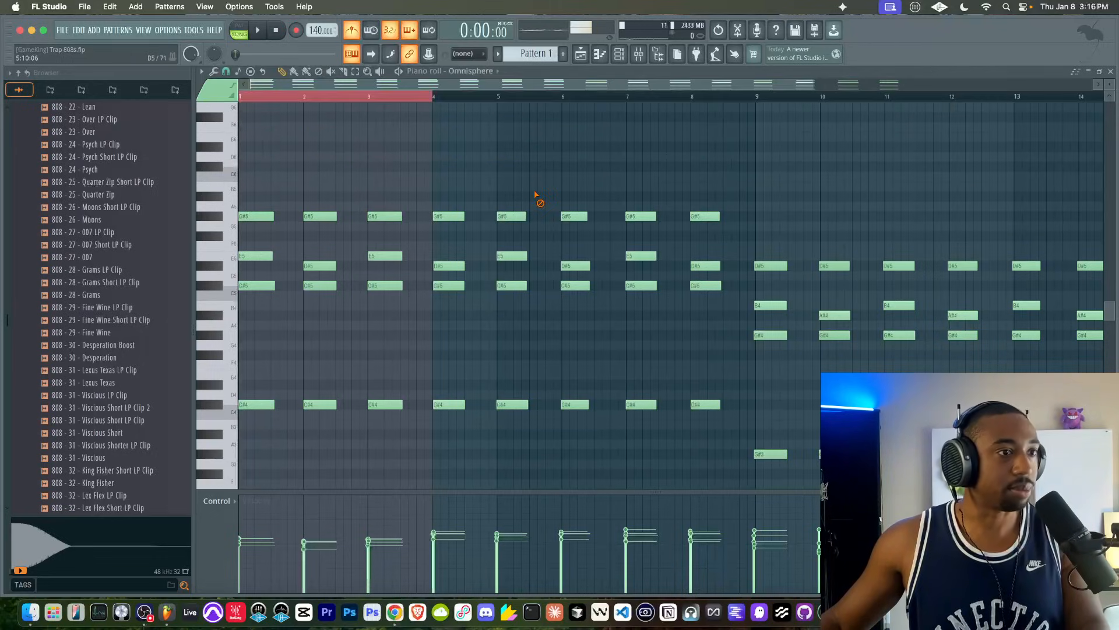
key("ctrl+q")
scroll(641, 326, "right", 2)
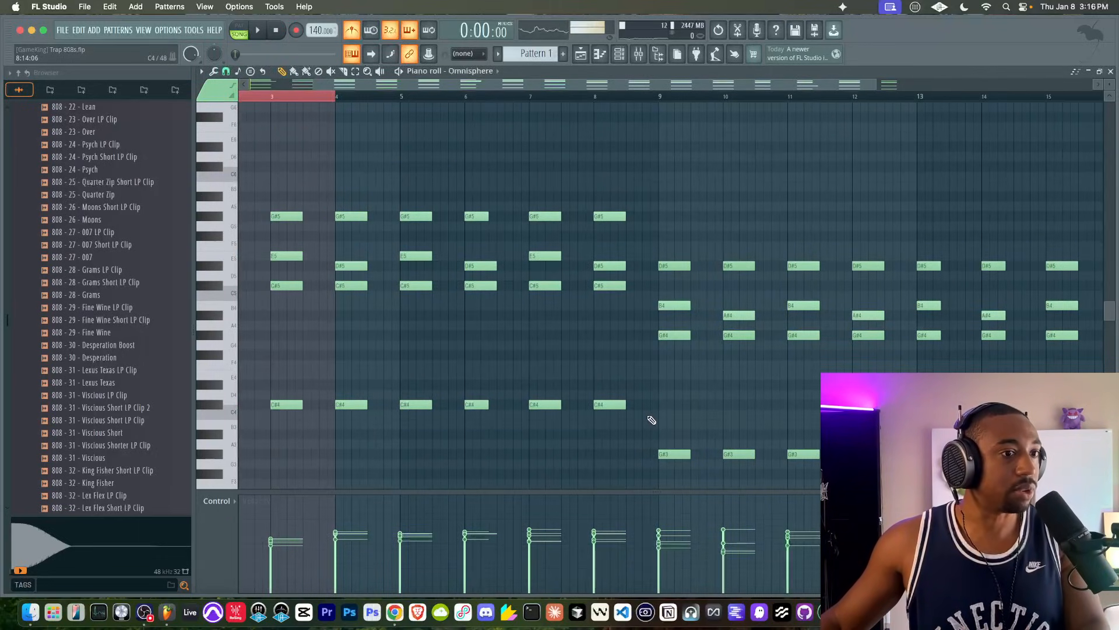
- Clear the piano roll's time selection, save the project and remove the stray F#4 note placed at bar 10
left_click_drag(659, 457, 731, 453, "super")
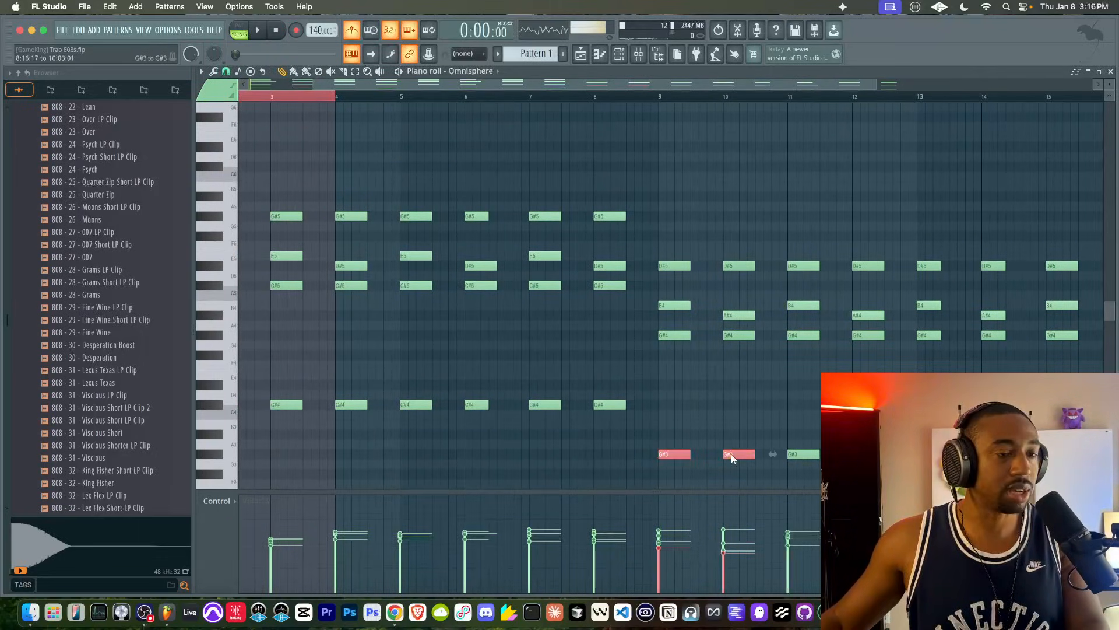
scroll(702, 431, "right", 2)
left_click(533, 97, "super")
key("super+s")
scroll(557, 162, "down", 2)
scroll(557, 162, "right", 1)
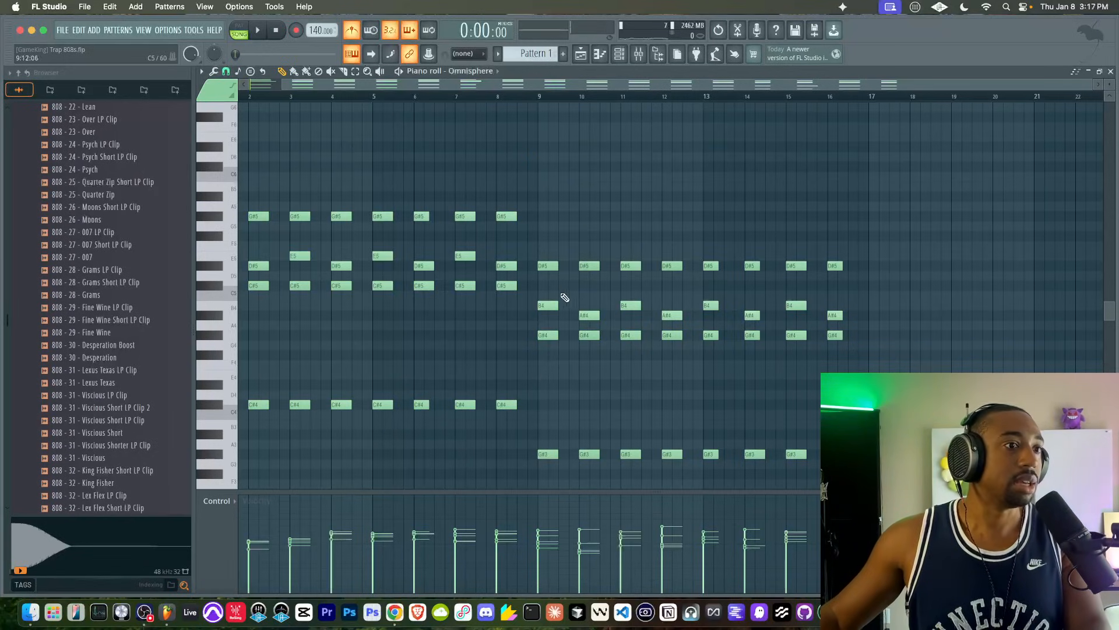
left_click(580, 355)
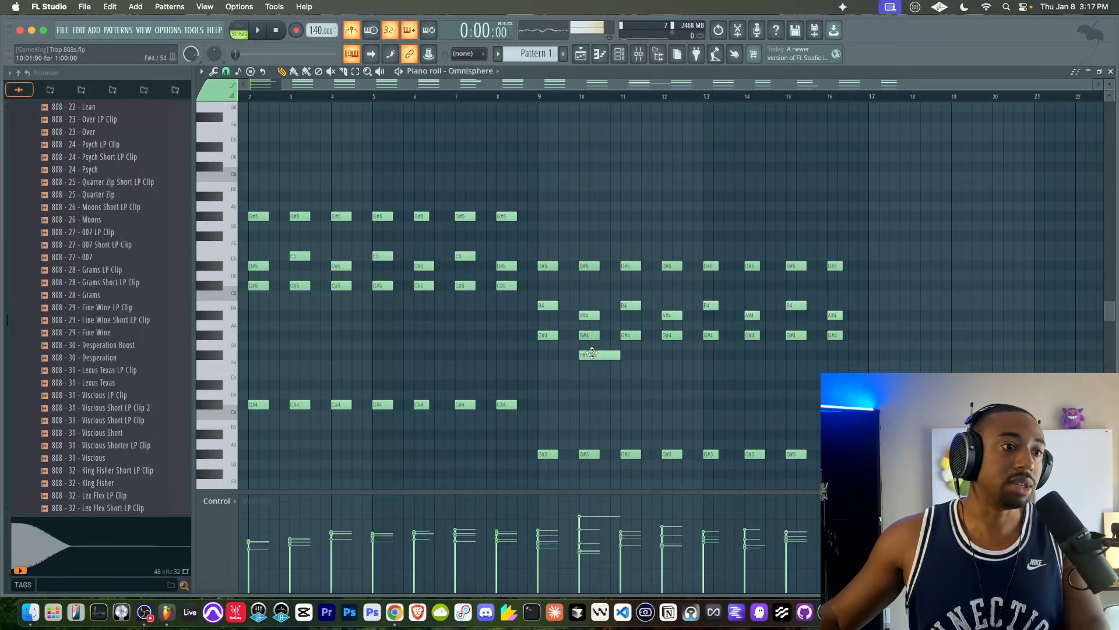
right_click(592, 353)
- Reopen Omnisphere and load Clutter Drops Slumber from the patches matching Chopped Up Flute Wax
key("F6")
left_click(309, 122)
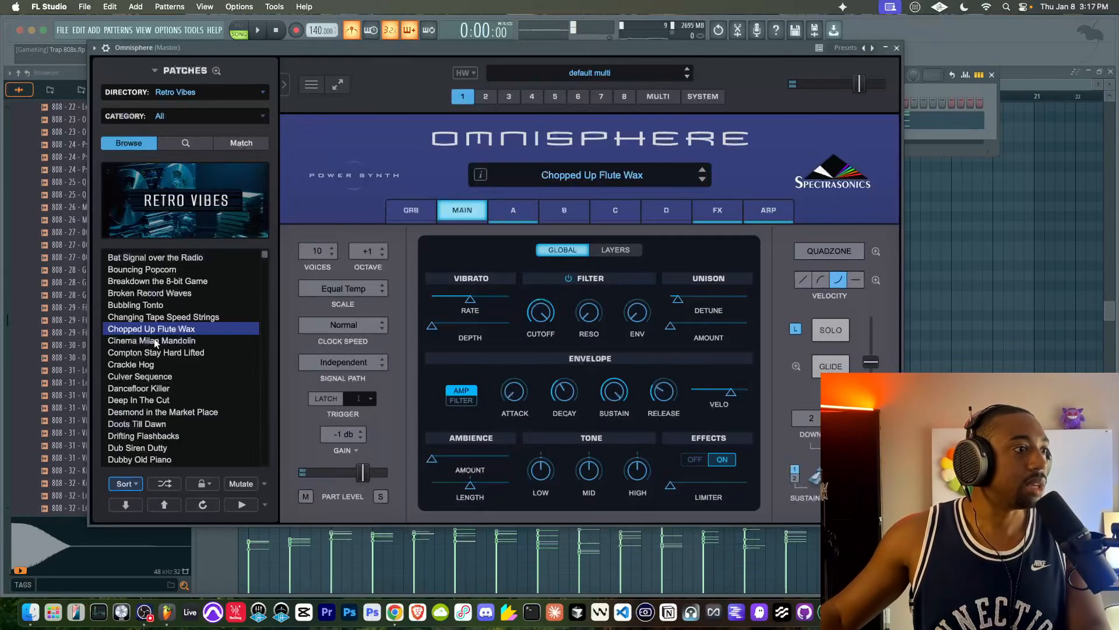
left_click(238, 144)
left_click(164, 270)
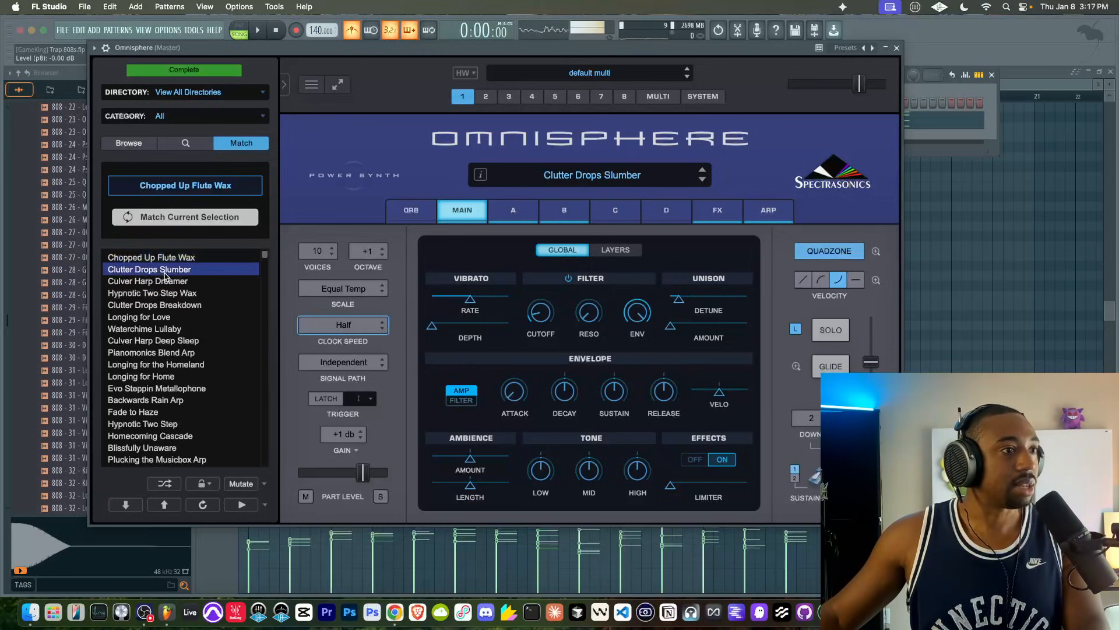
- Play the recorded chords back with the loaded patch and turn the metronome off
left_click_drag(342, 55, 342, 74)
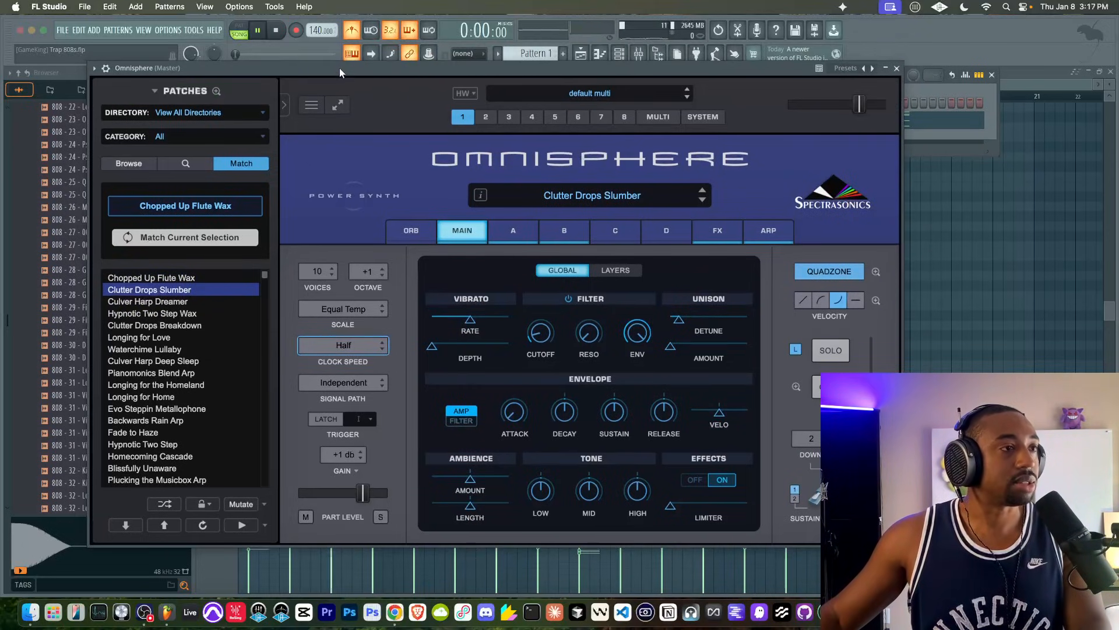
key("space")
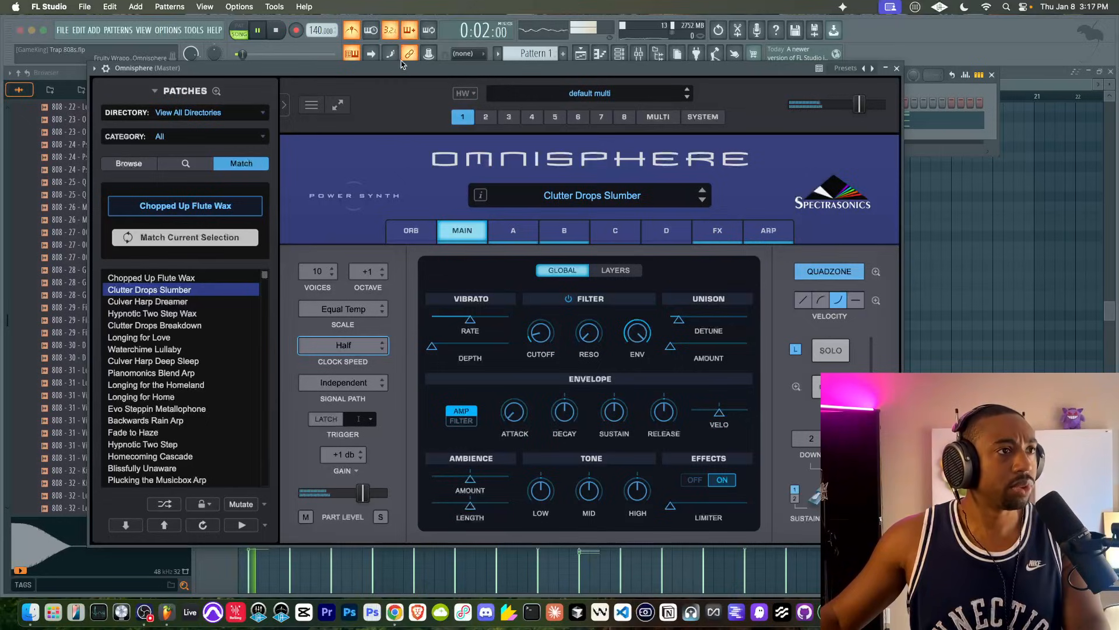
left_click(352, 32)
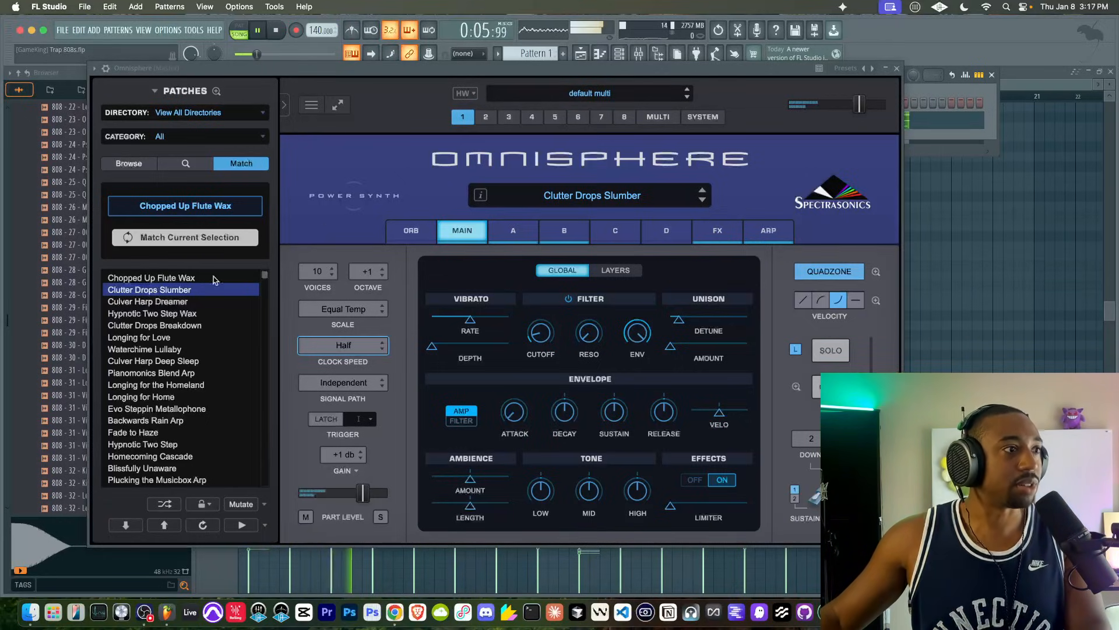
- Compare the Retro Vibes patch list with the matches for Chopped Up Flute Wax during playback and close Omnisphere
left_click(146, 166)
scroll(165, 349, "down", 3)
scroll(165, 348, "up", 3)
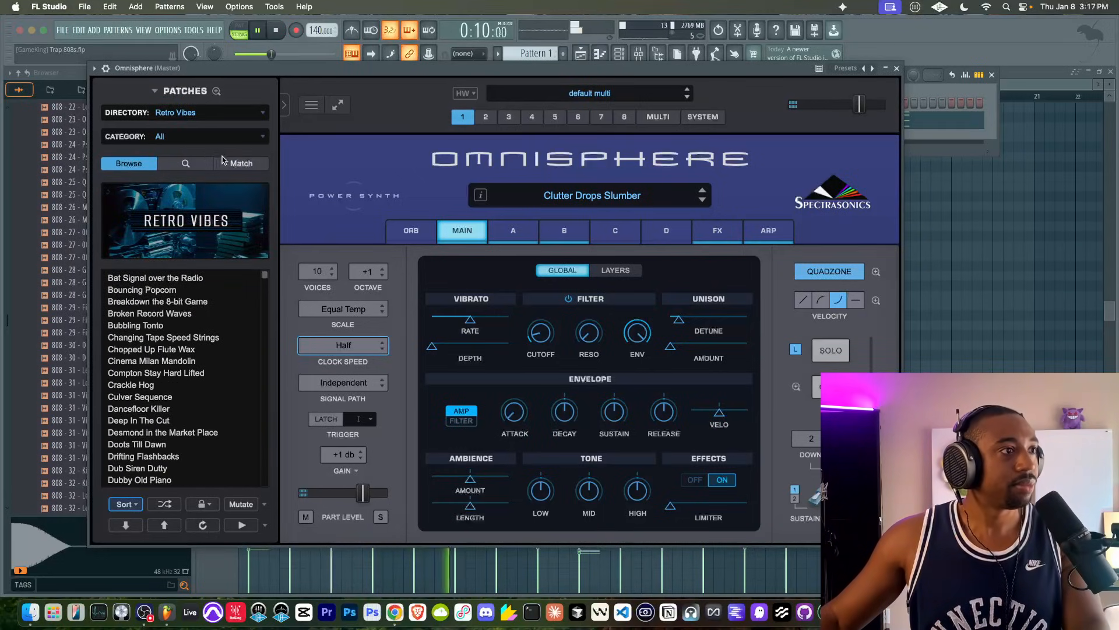
left_click(237, 165)
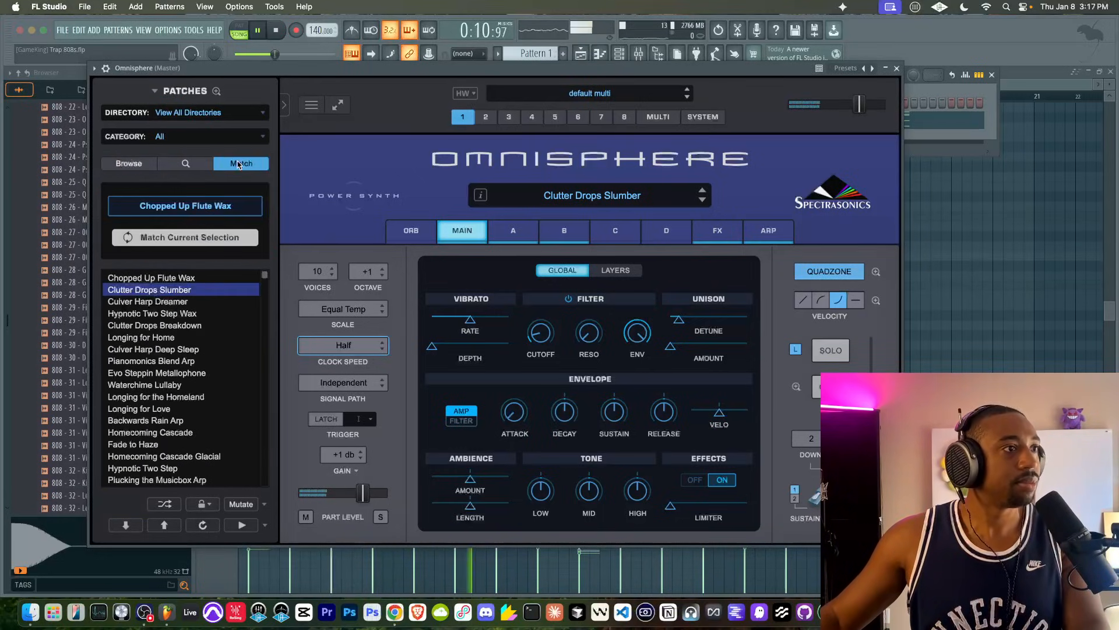
right_click(186, 285)
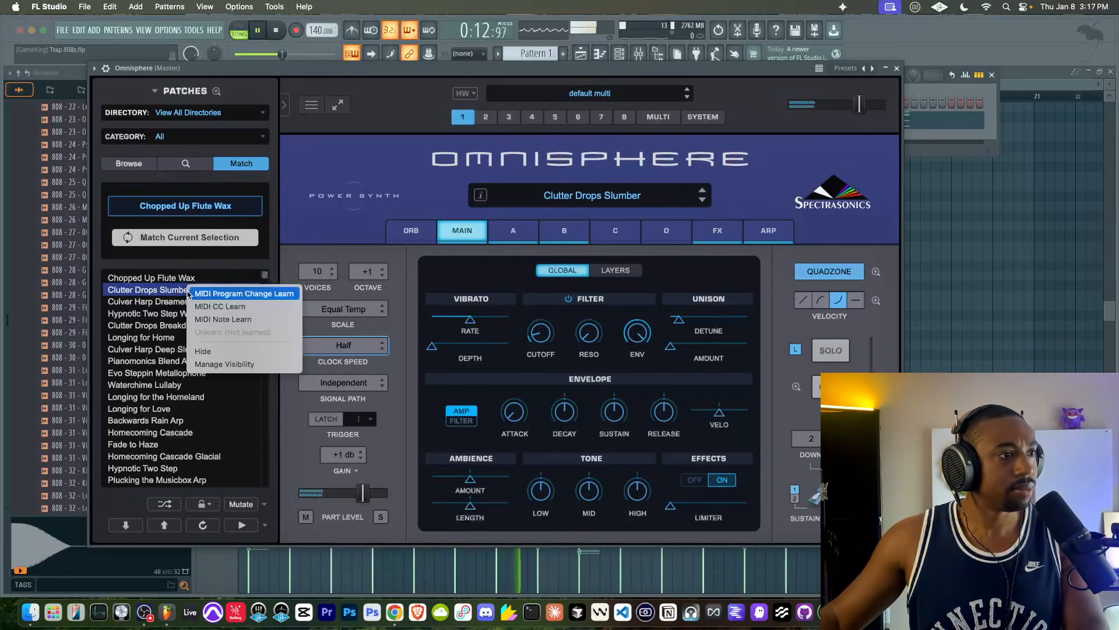
left_click(262, 500)
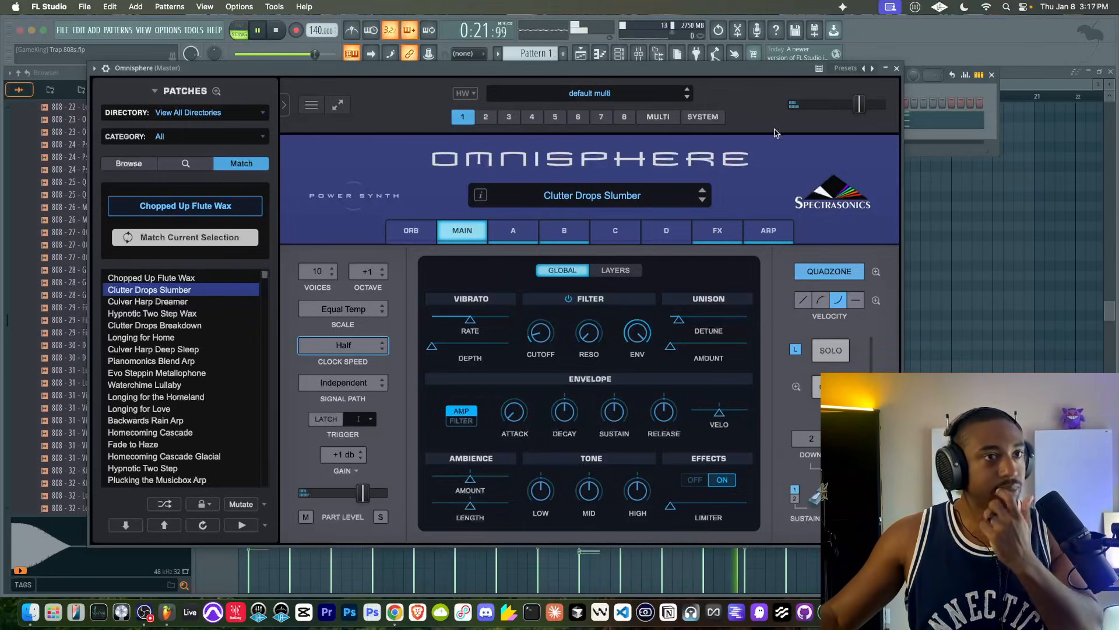
left_click(896, 69)
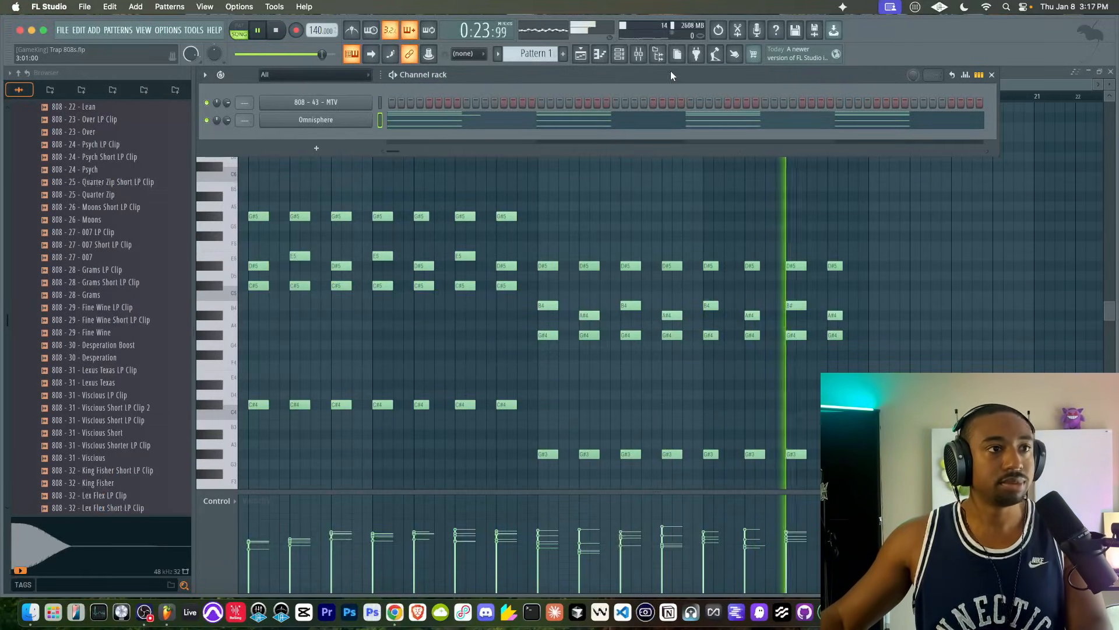
- Check Pattern 1 in the playlist, switch to the empty Pattern 2 and stop playback
left_click(578, 53)
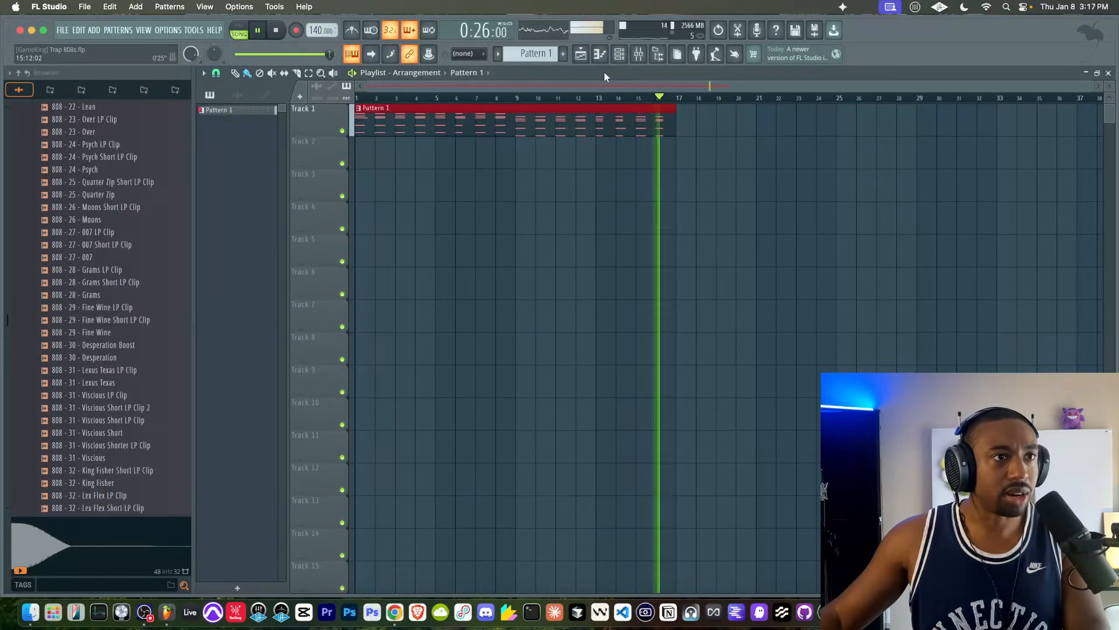
left_click(564, 54)
key("space")
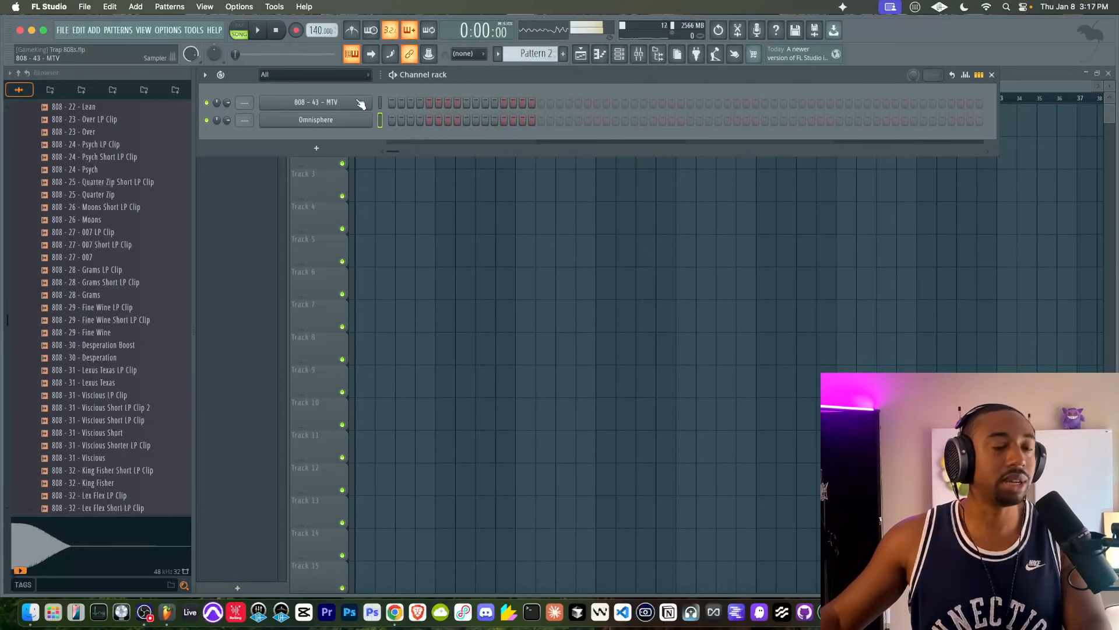
- Route Omnisphere to mixer track 1 and 808 - 43 - MTV to mixer track 2, and return to the playlist
key("ctrl+l")
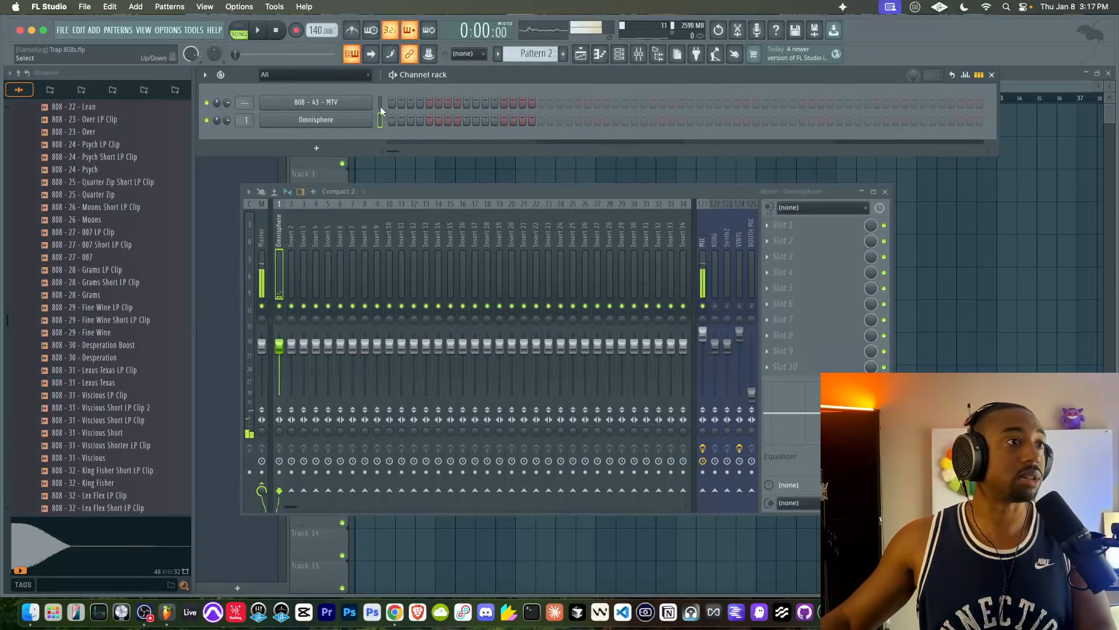
key("ctrl+l")
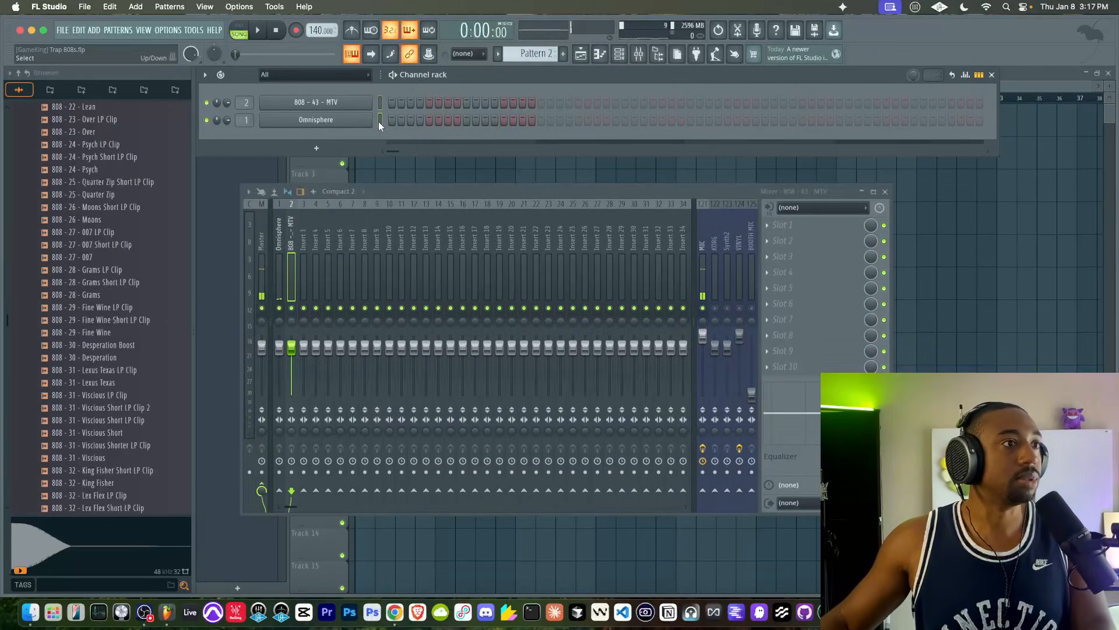
left_click(1107, 251)
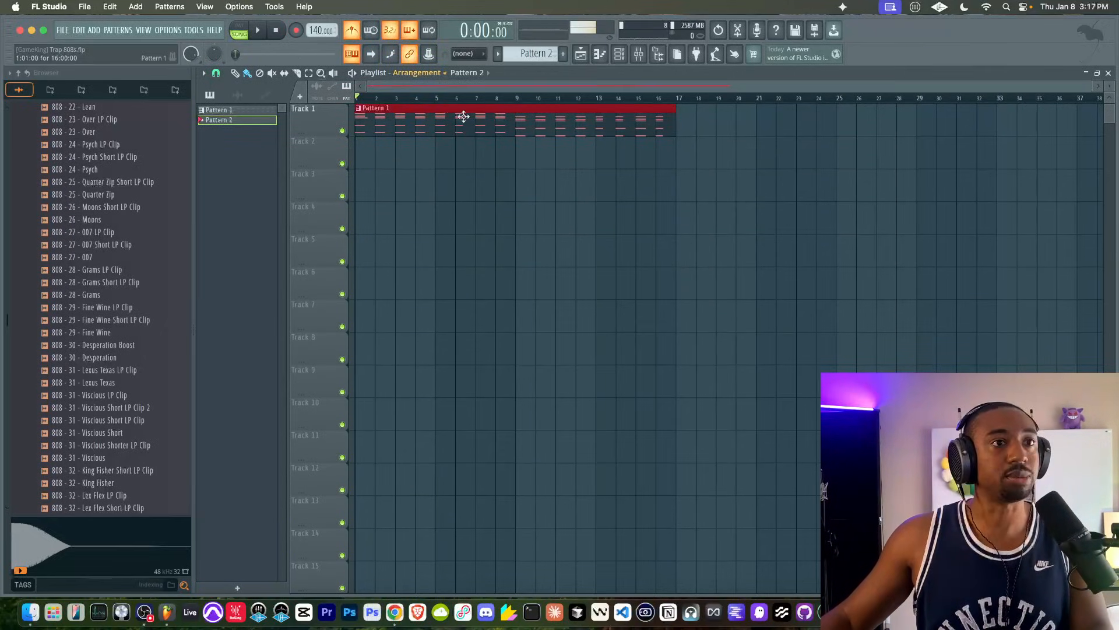
- Try to record an 808 part into Pattern 2 over the chords, and undo the take
left_click(144, 612)
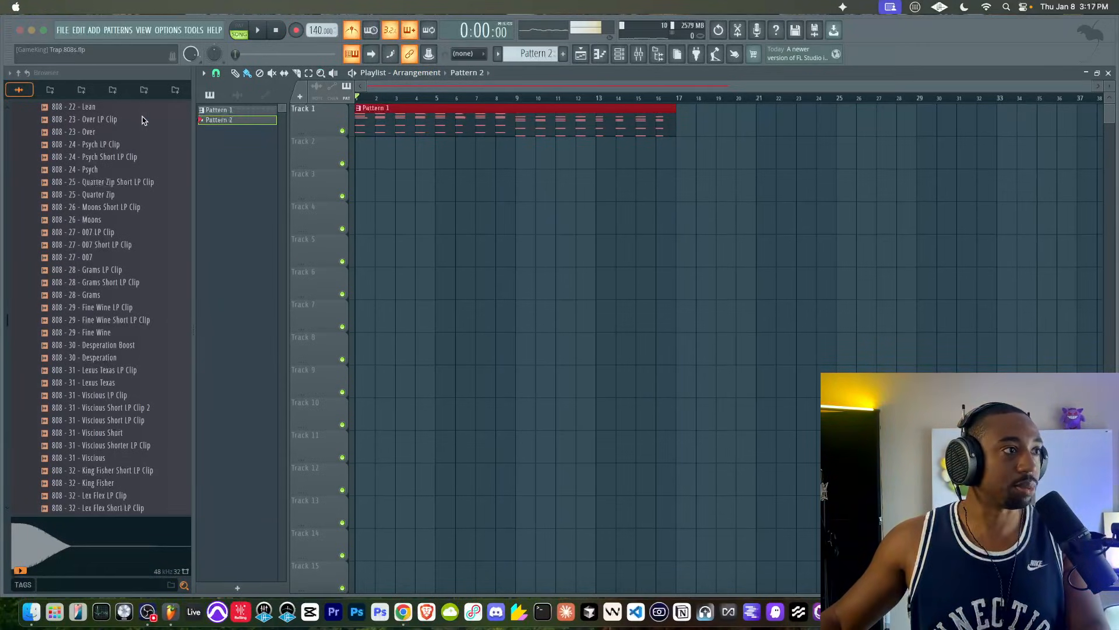
left_click(614, 75)
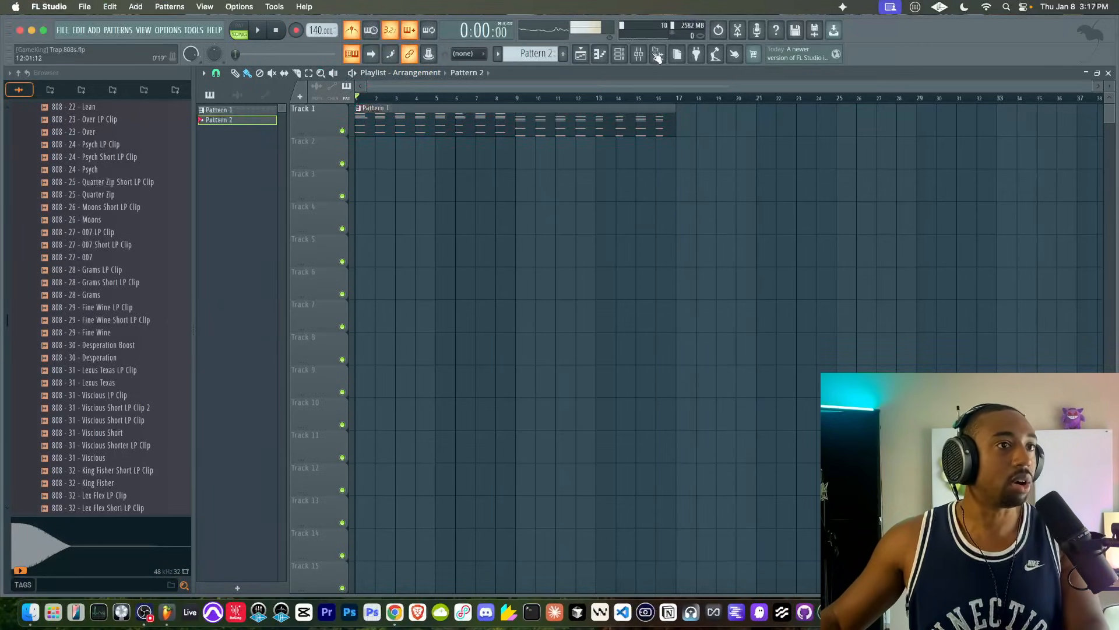
left_click(621, 54)
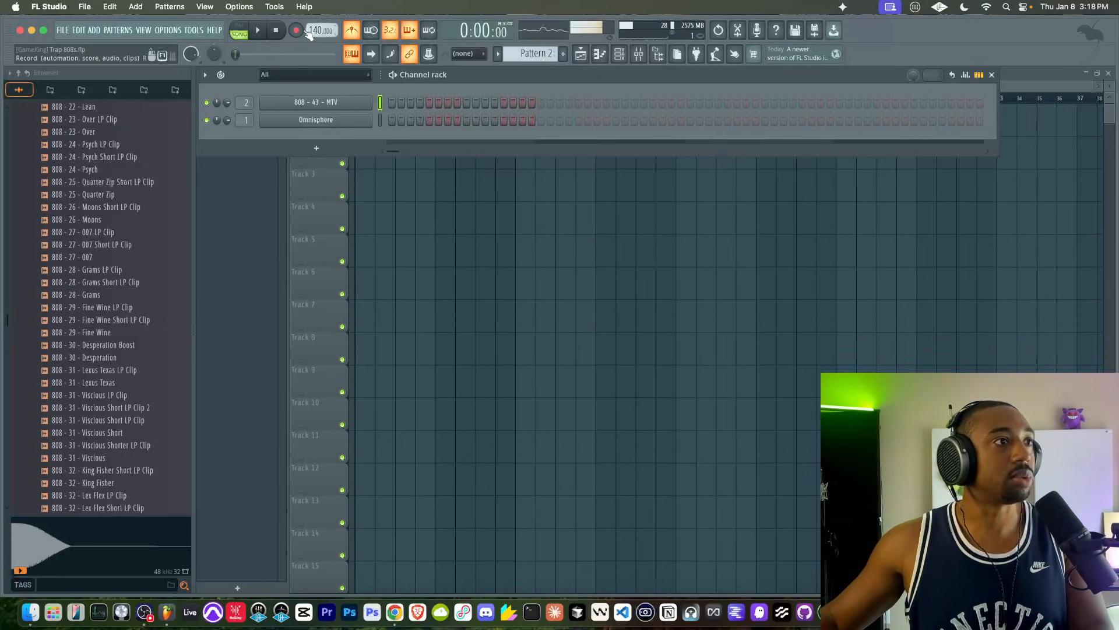
right_click(421, 190)
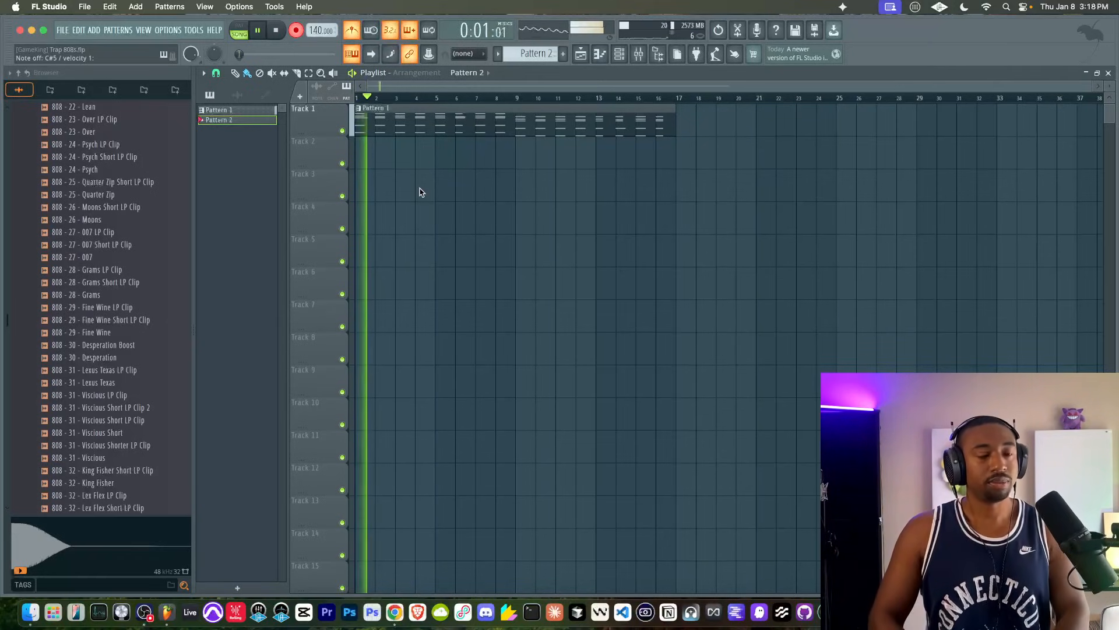
key("space")
key("space")
key("super+z")
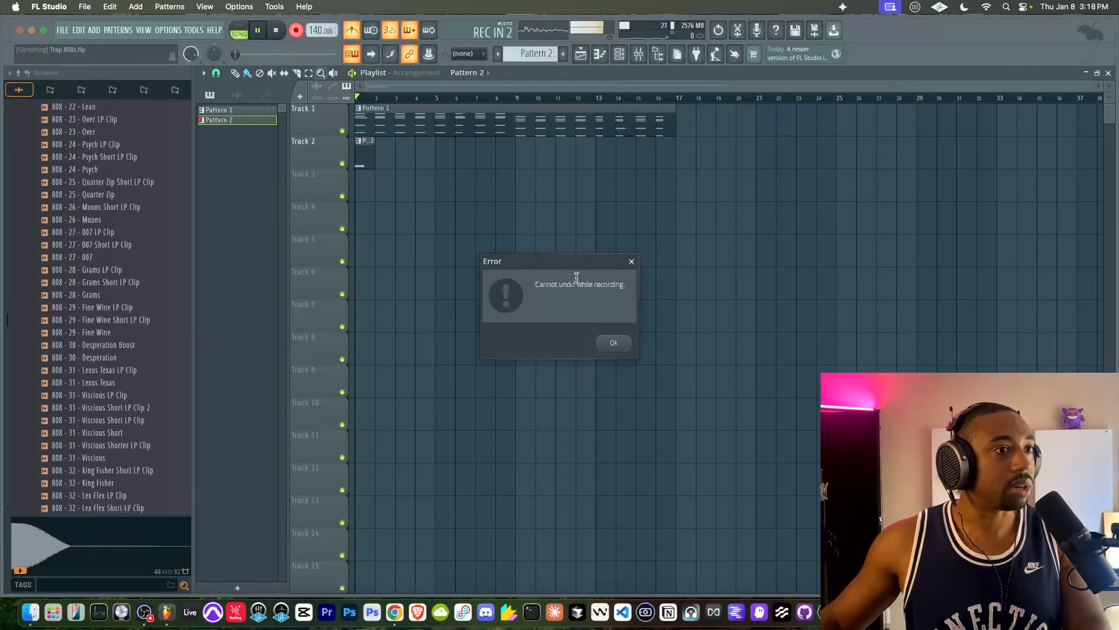
left_click(615, 344)
key("space")
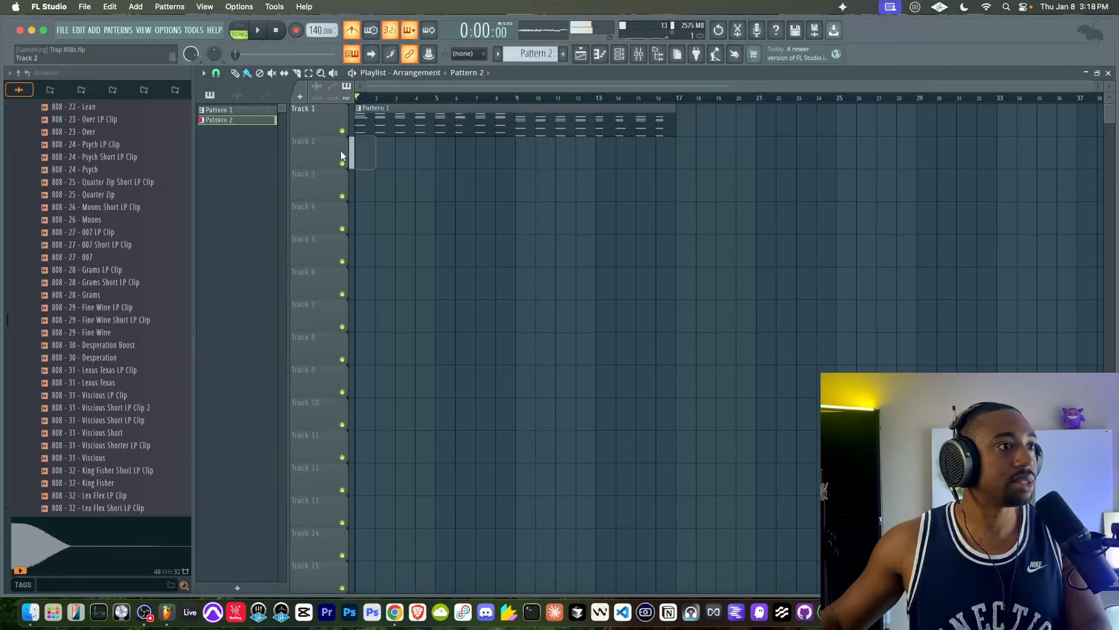
- Open the 808 - 43 - MTV channel's sample in the audio editor
left_click(616, 56)
left_click(334, 109)
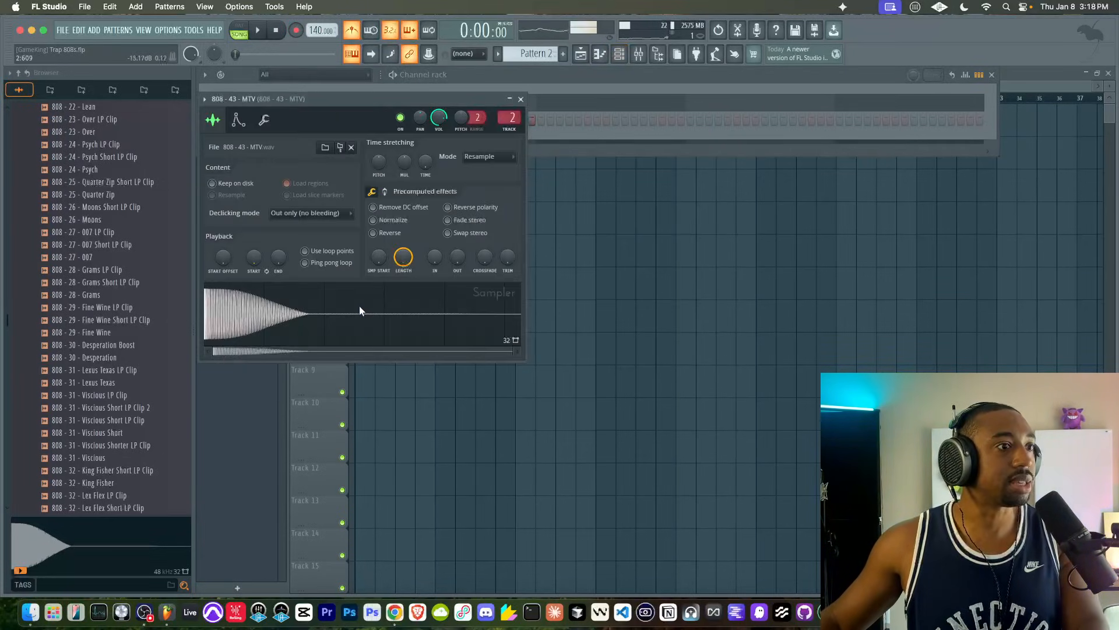
right_click(359, 306)
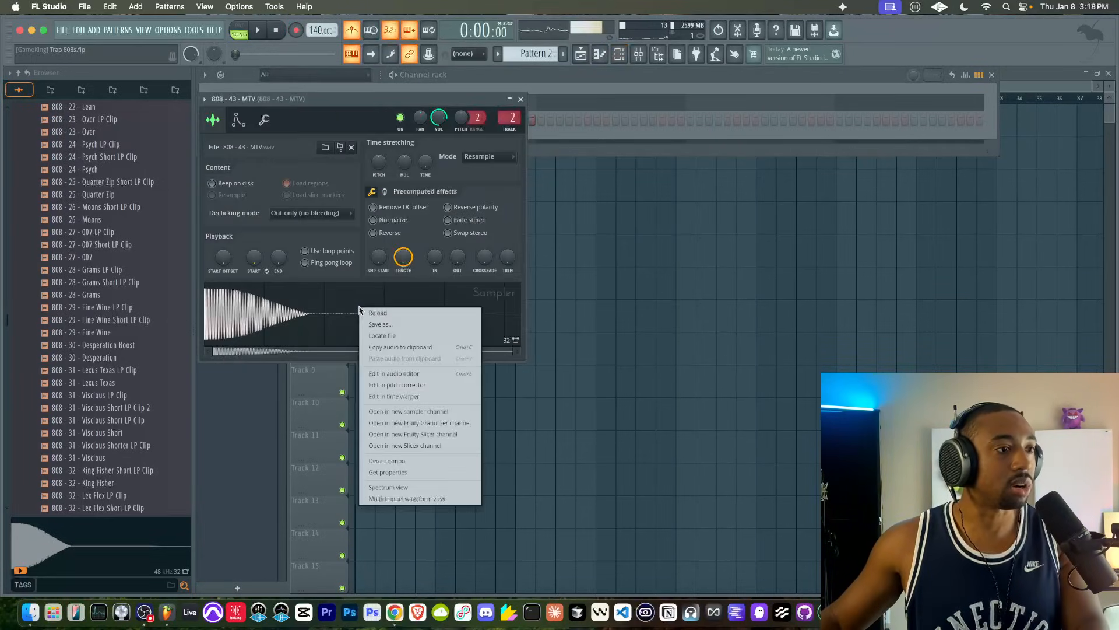
left_click(388, 373)
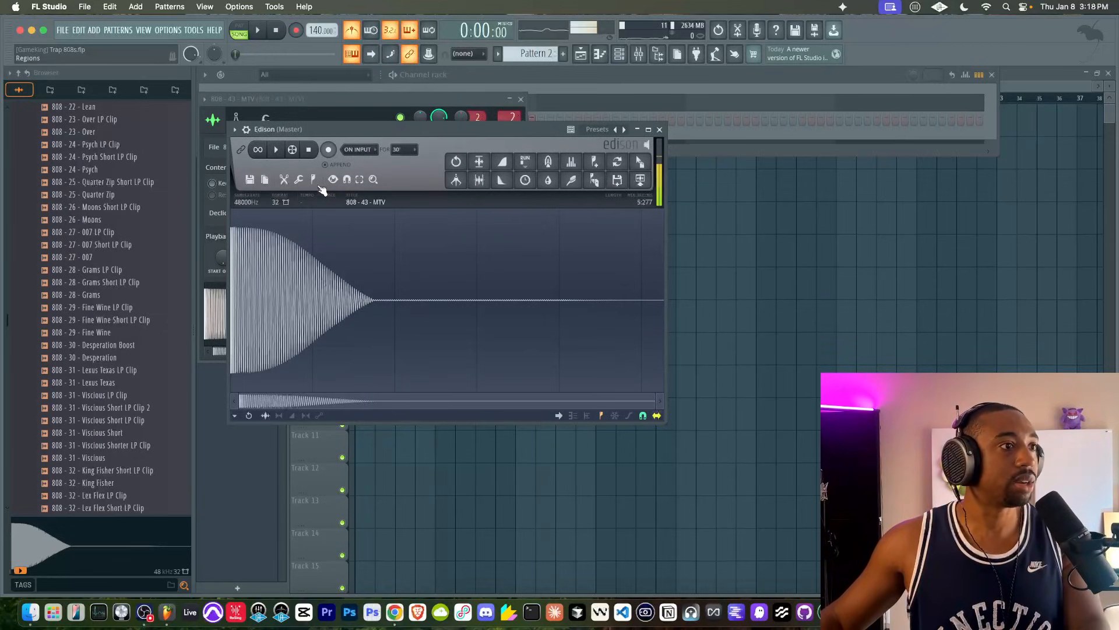
- Detect the pitch regions of the 808 sample, inspect the regions at its start and close the audio editor
left_click(315, 182)
left_click(357, 348)
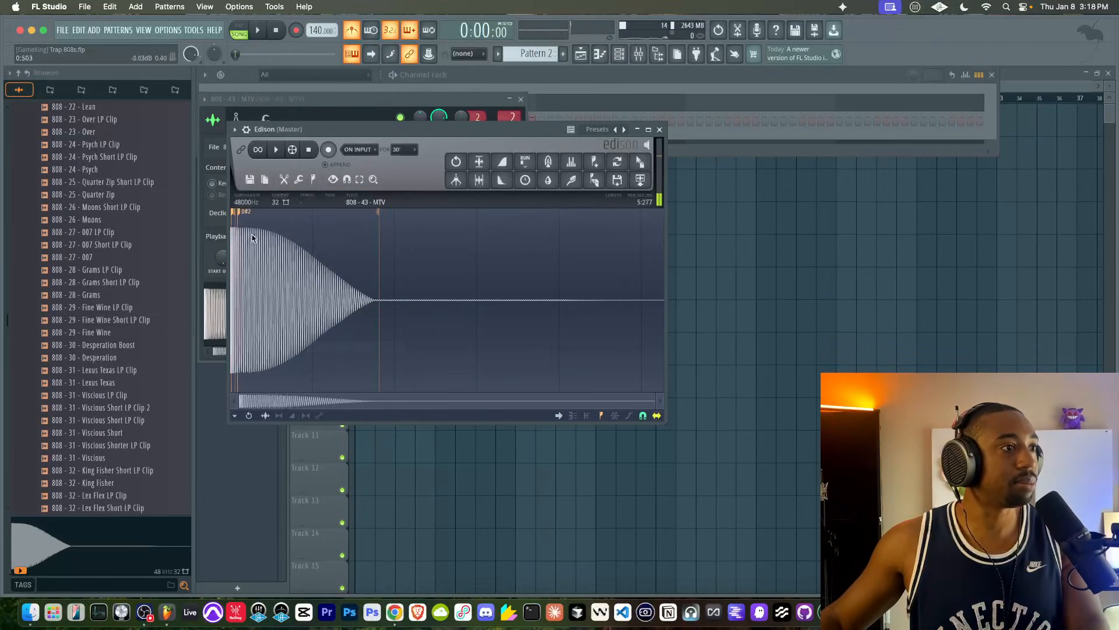
scroll(244, 221, "up", 3)
left_click_drag(305, 395, 214, 376)
left_click(659, 129)
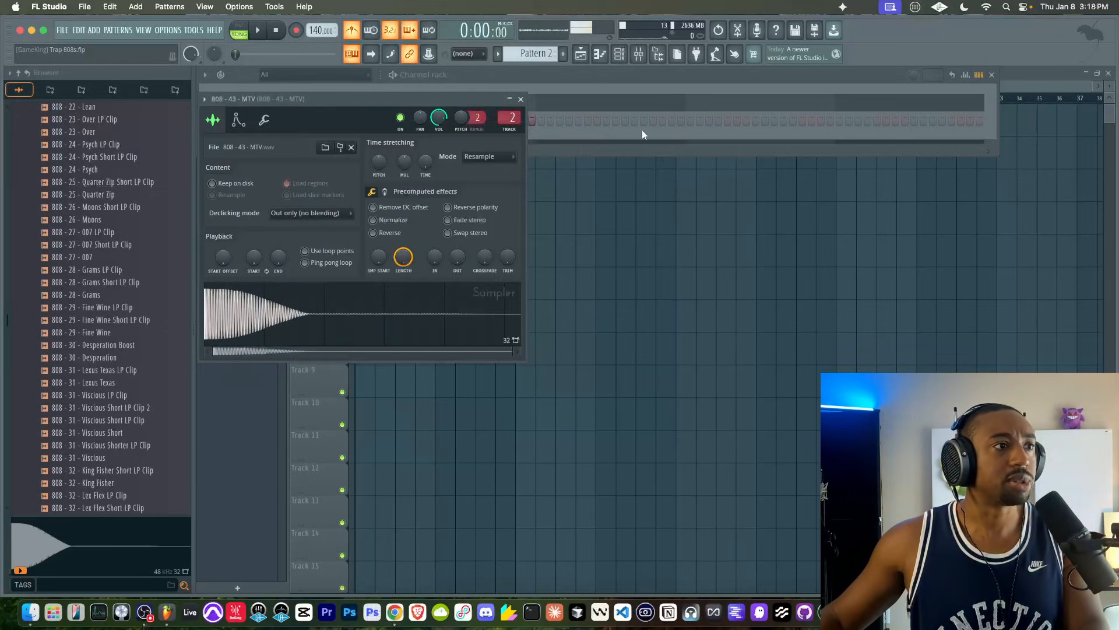
- Set the 808 - 43 - MTV channel's root note to D#5 and clear its existing notes from Pattern 2
left_click(238, 120)
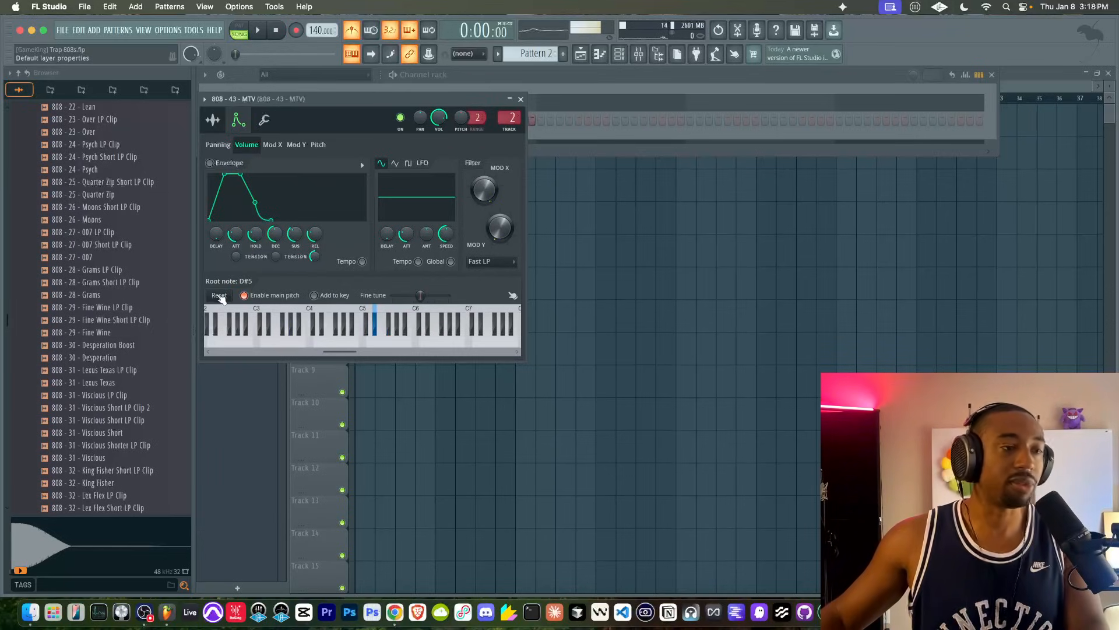
left_click(379, 314)
left_click(219, 295)
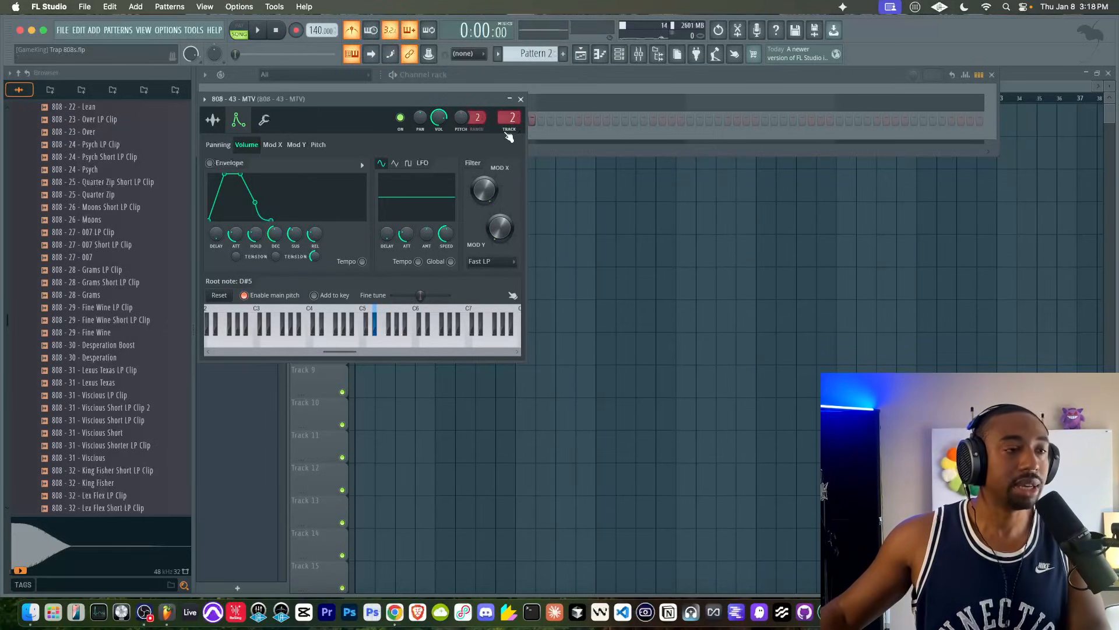
left_click(521, 99)
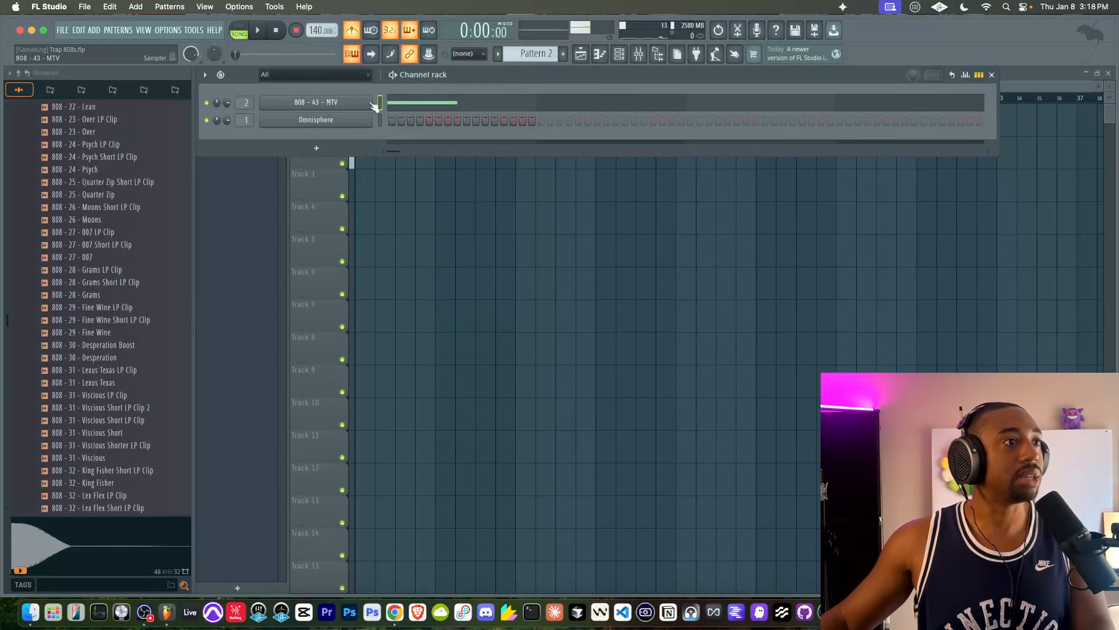
key("super+x")
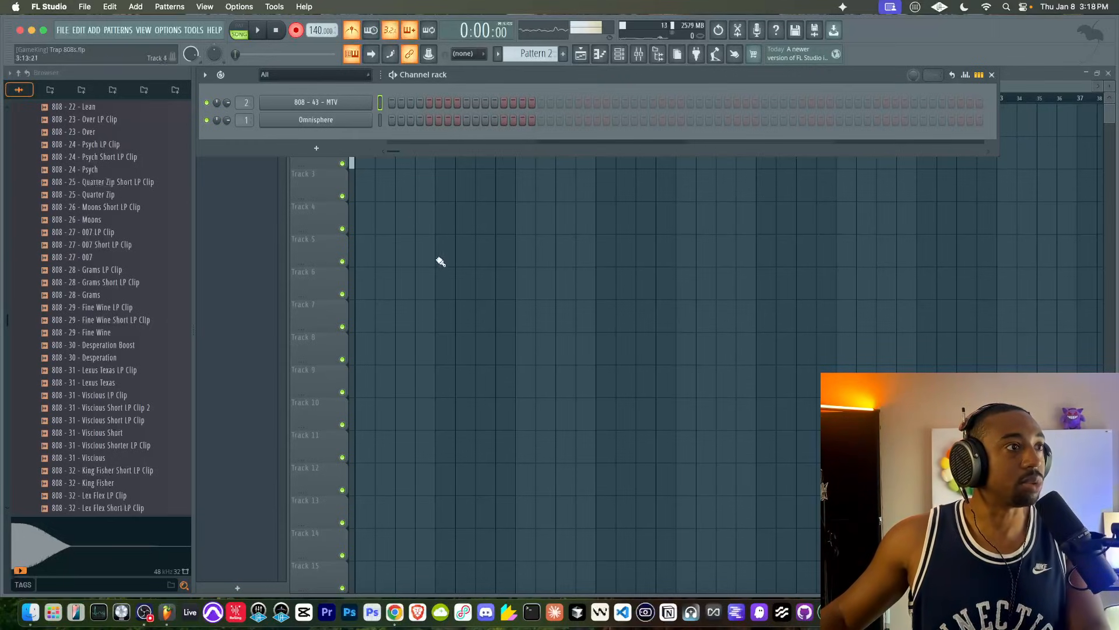
- Try to record a new 808 take into Pattern 2 with the retuned sample, and undo the recording
key("F6")
key("space")
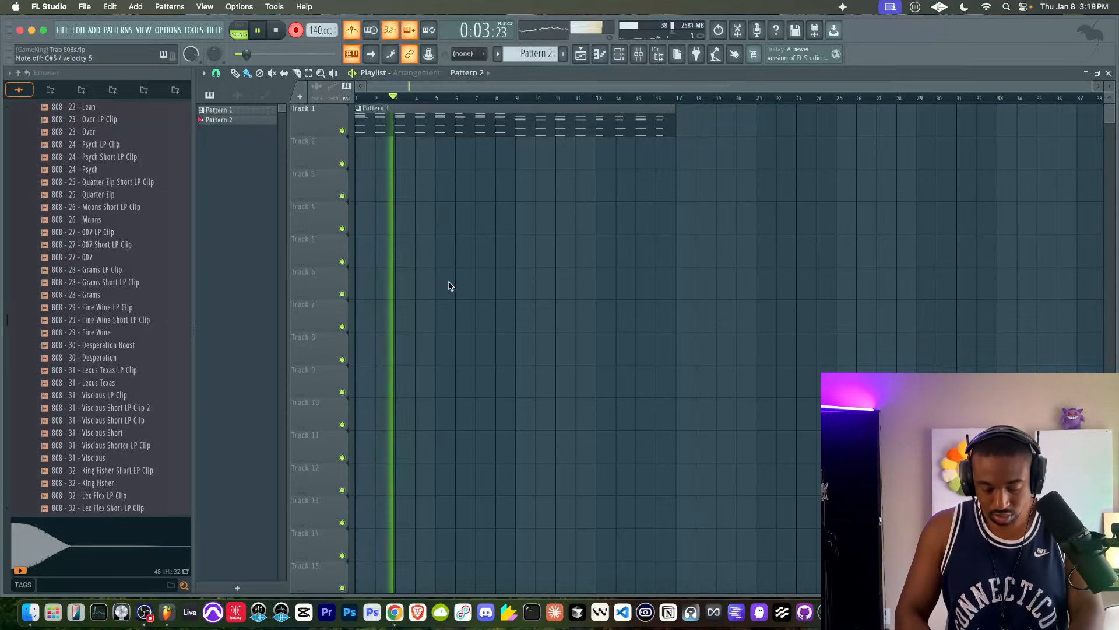
key("space")
key("ctrl+z")
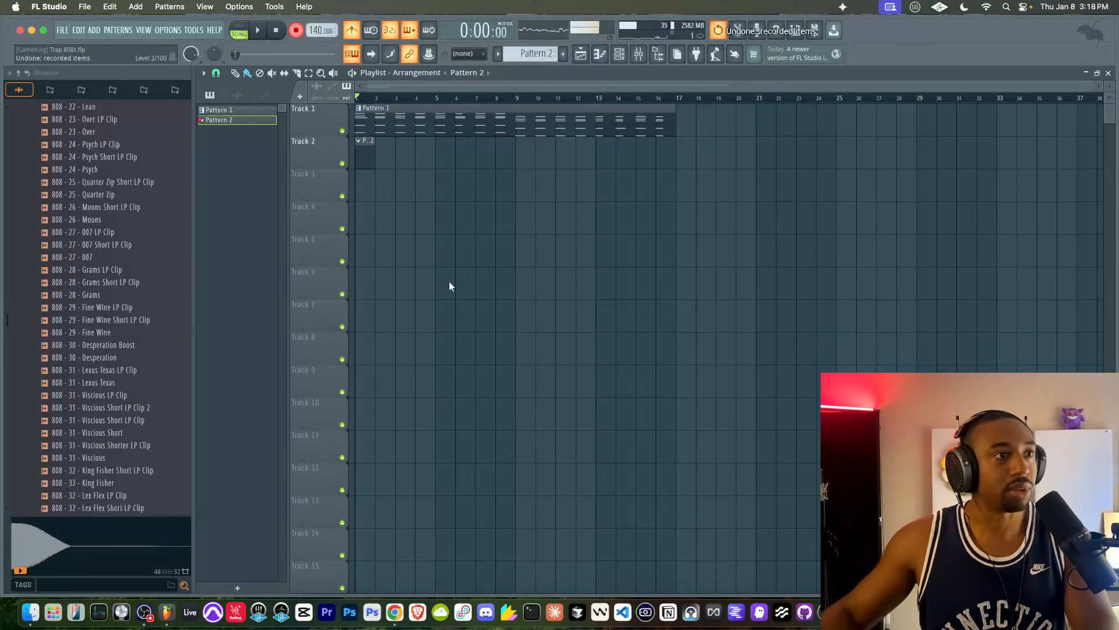
- Delete the leftover Pattern 2 clip from track 2 and record the first part of the 808 line, mostly on C#5, over the chords
right_click(361, 169)
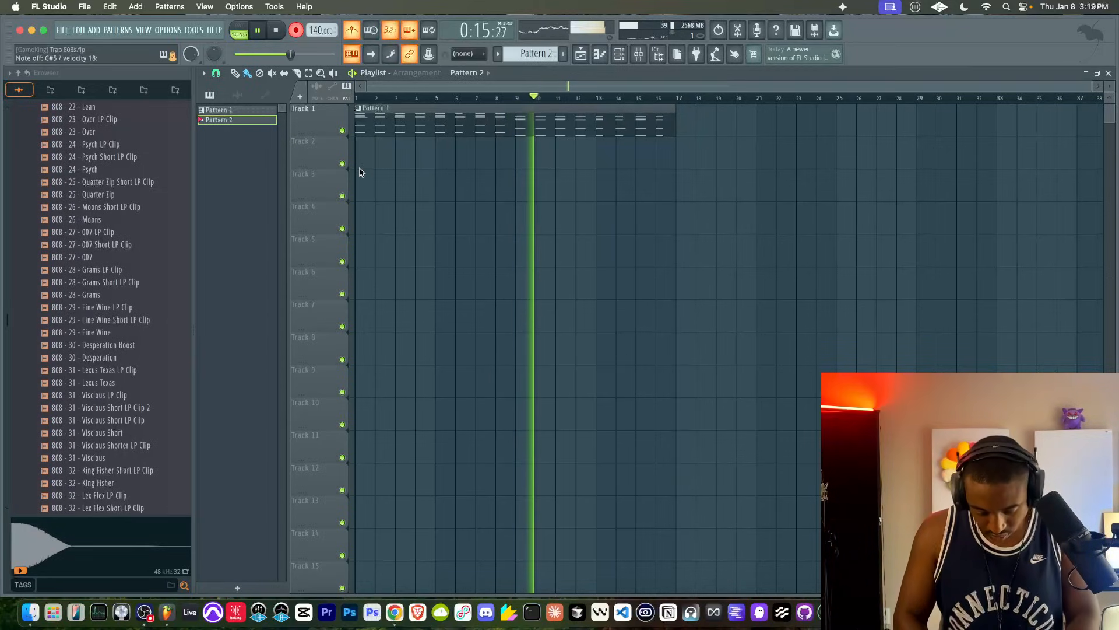
key("space")
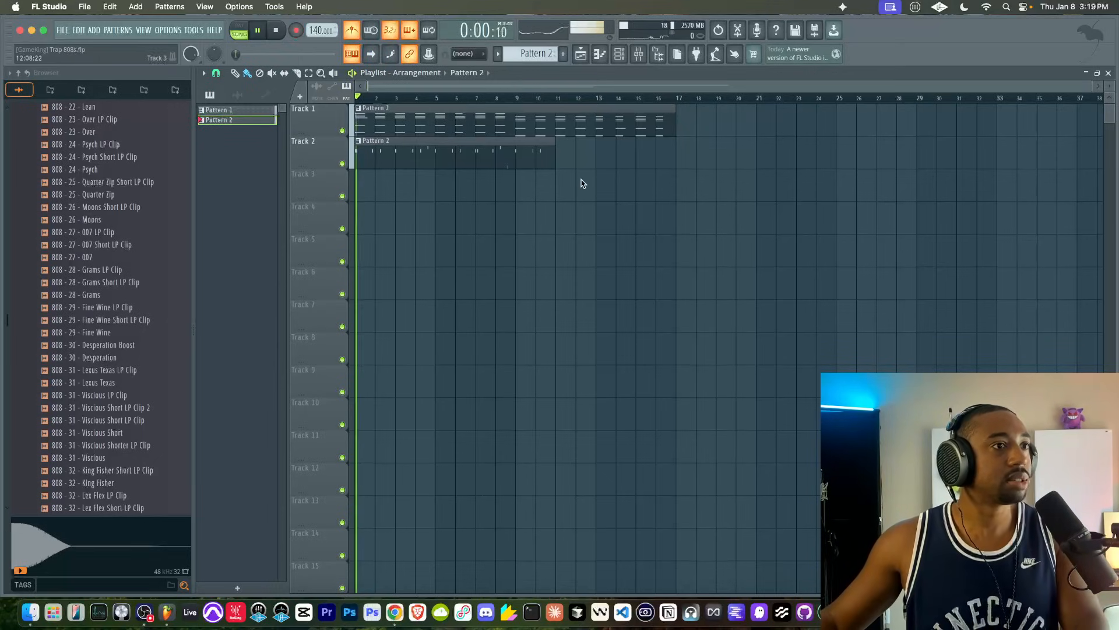
- Delete the three 808 notes from bar 9 onward and record the second half of the line, mostly on G#5, through bar 16
double_click(544, 151)
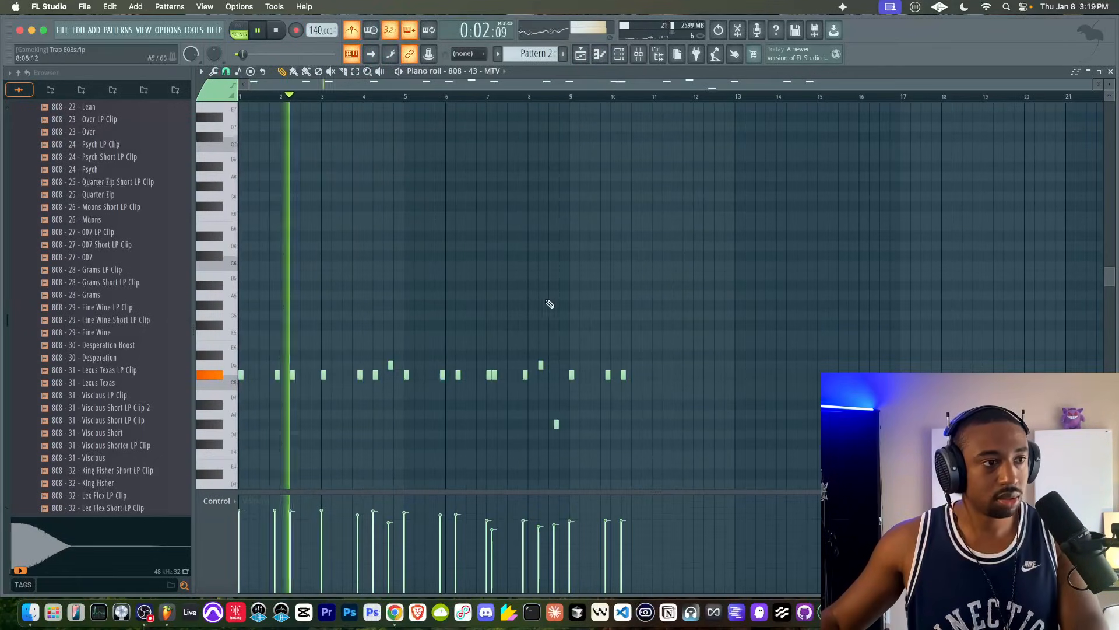
right_click(624, 374)
right_click(608, 374)
right_click(571, 374)
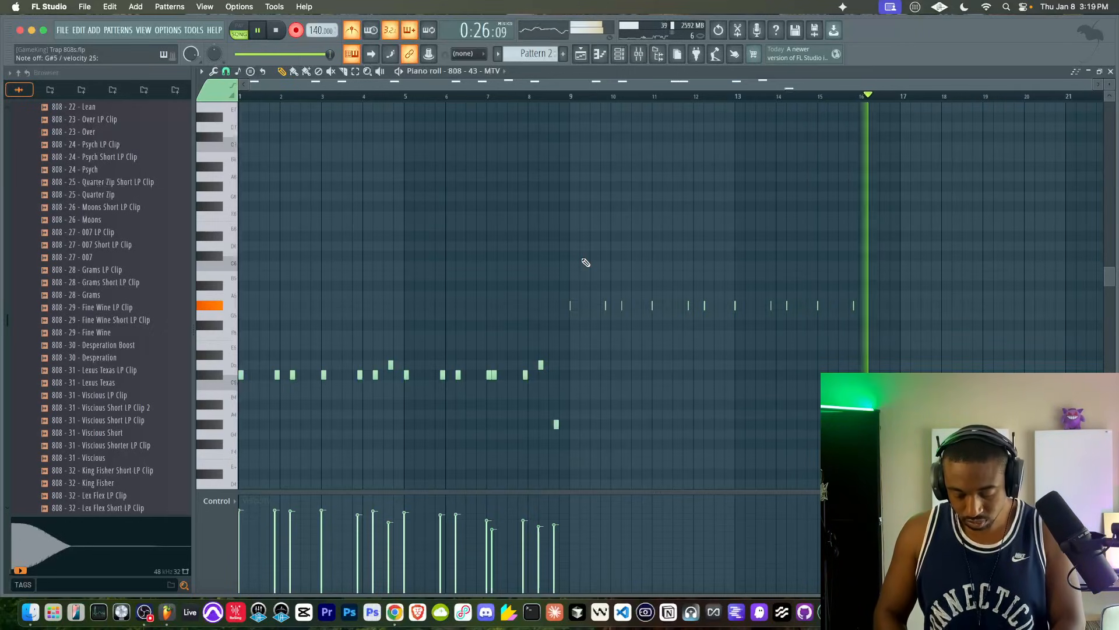
key("space")
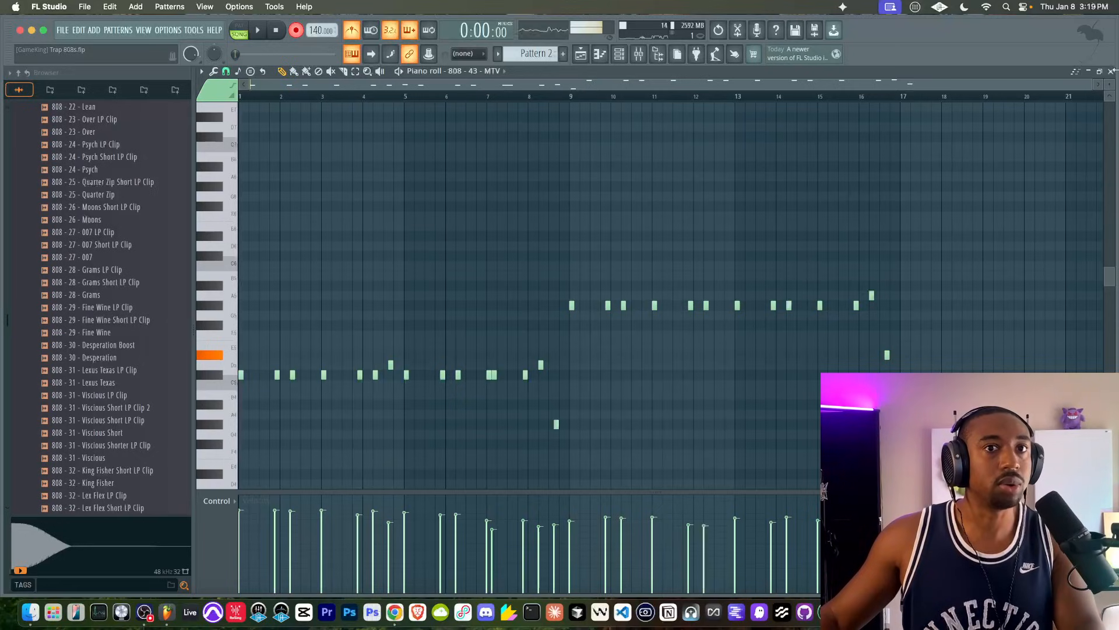
left_click(1111, 71)
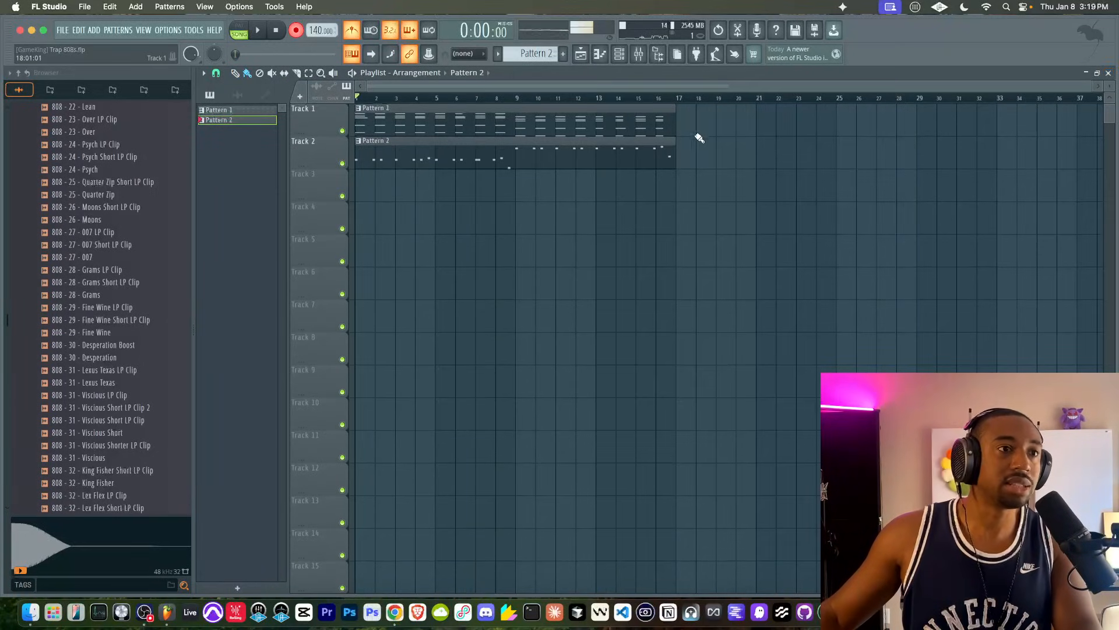
- Create Pattern 3 and replace the 808 channel's sample with 808 - 26 - Moons
left_click(619, 55)
key("F4")
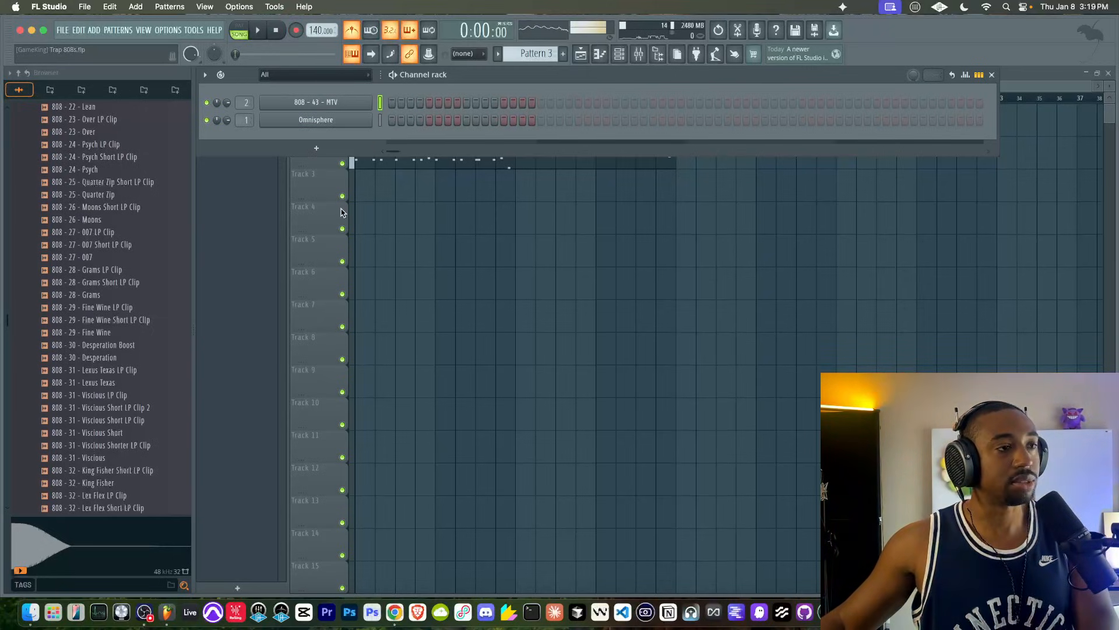
right_click(113, 224)
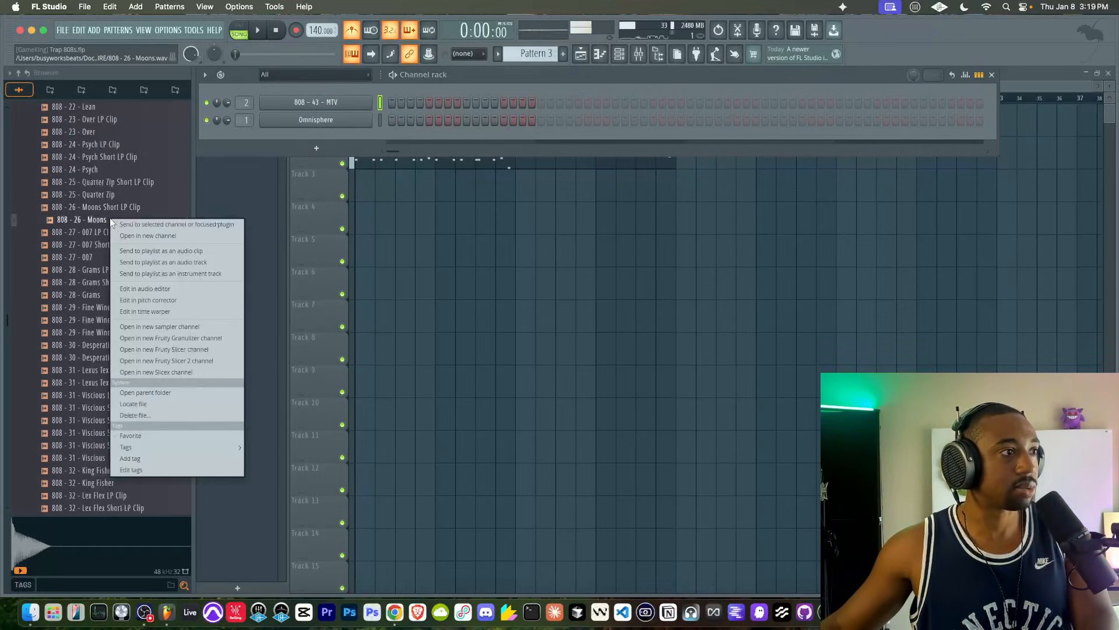
left_click(119, 225)
key("space")
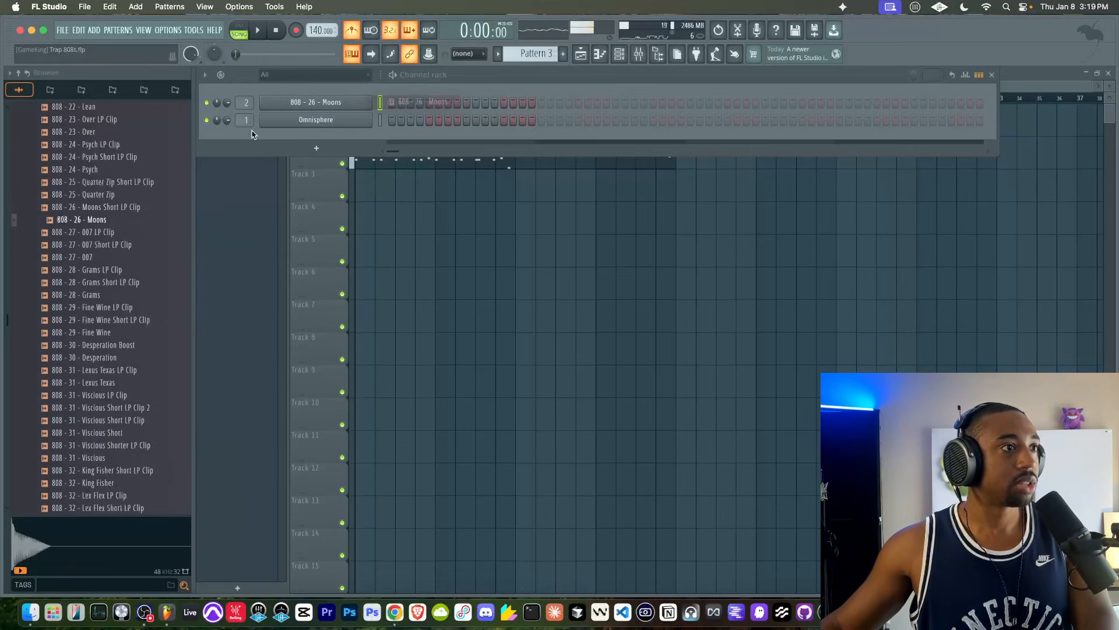
- Play the 808 line with the metronome off and set the 808 - 26 - Moons channel volume to 85%
key("F6")
double_click(417, 160)
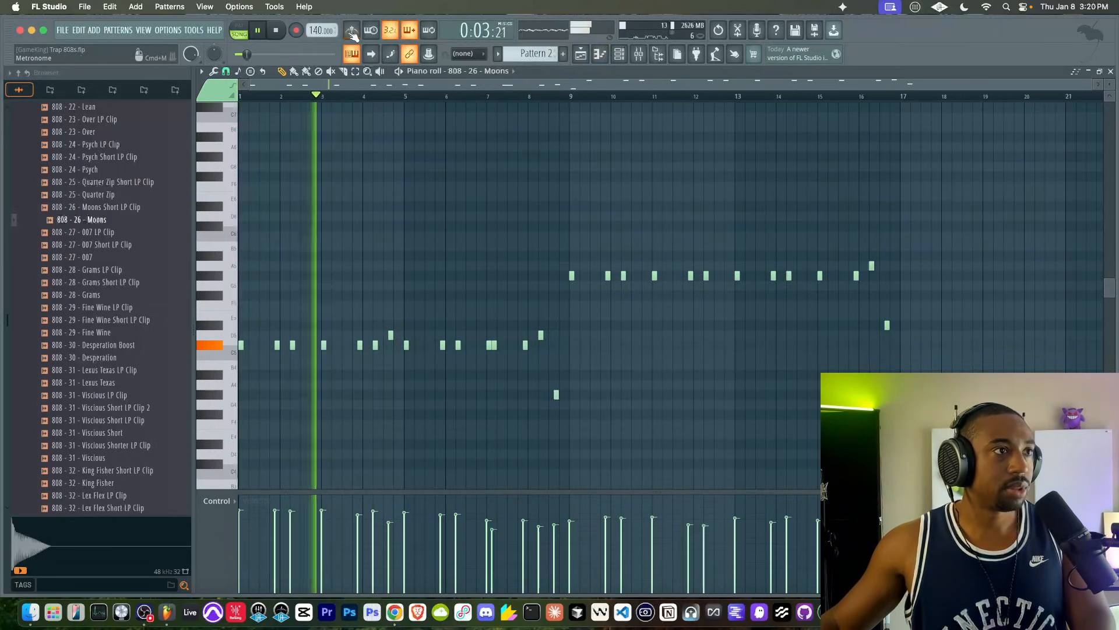
key("F6")
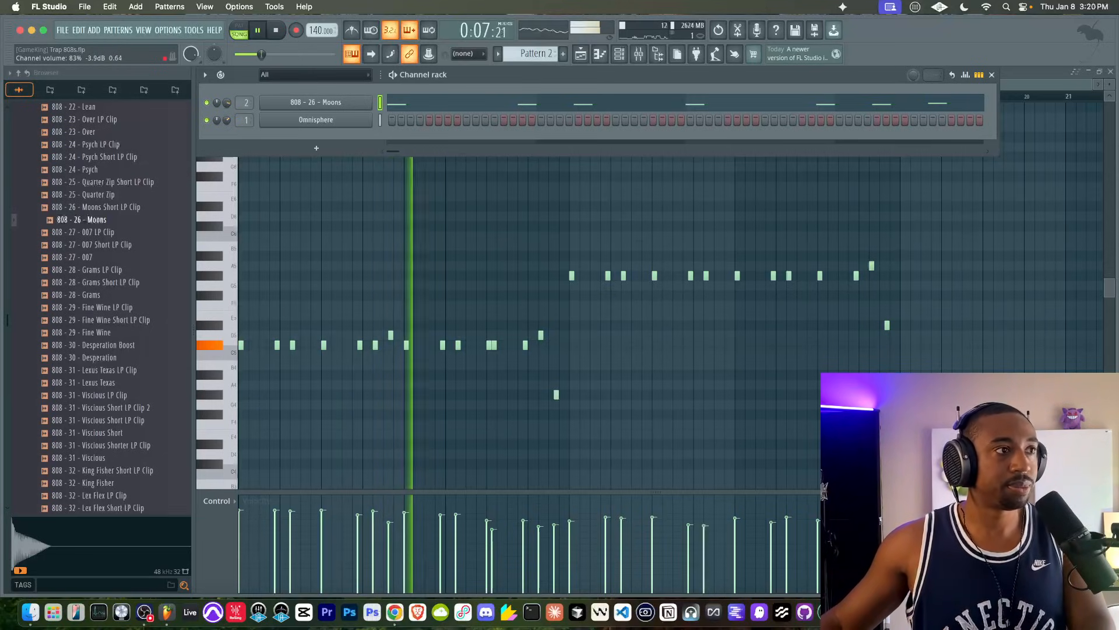
left_click(310, 102)
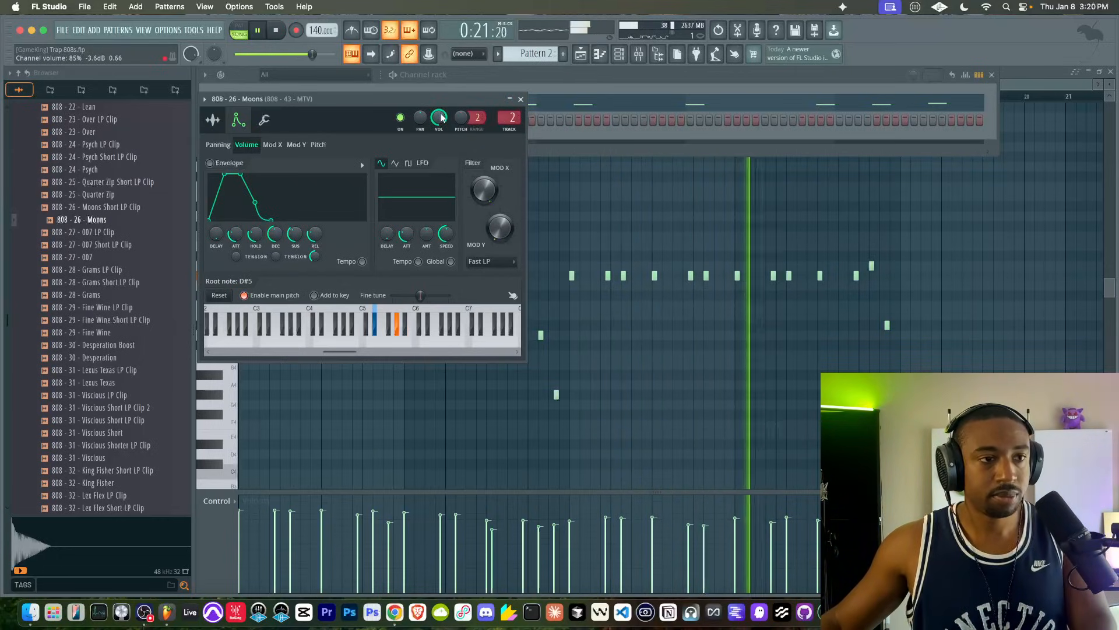
left_click(521, 99)
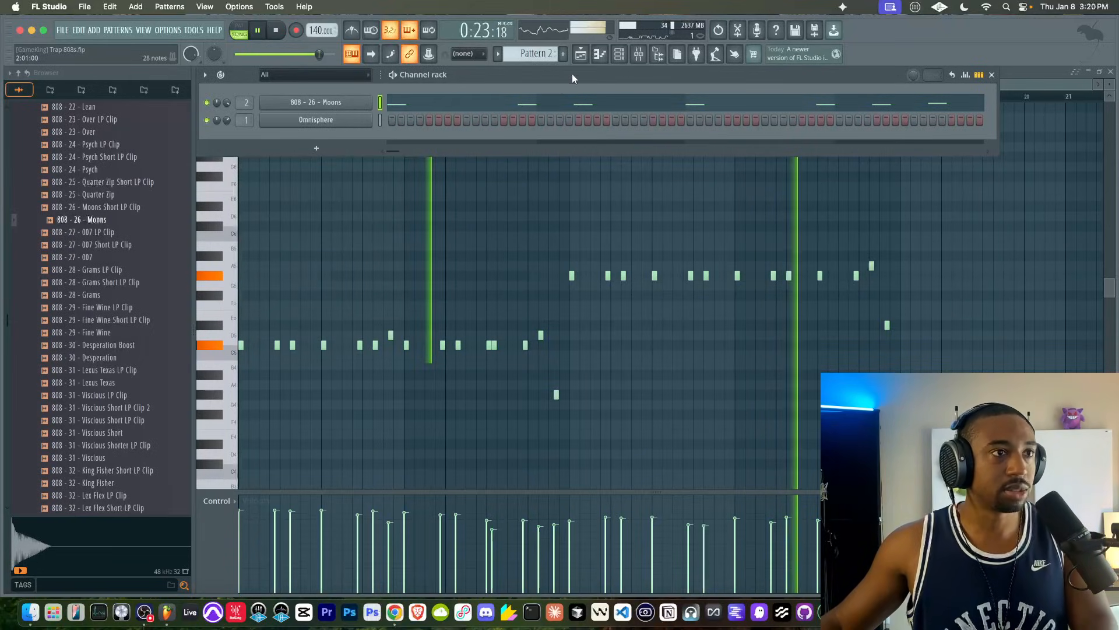
- Check the playlist arrangement and switch the channel rack to the empty Pattern 3
left_click(580, 56)
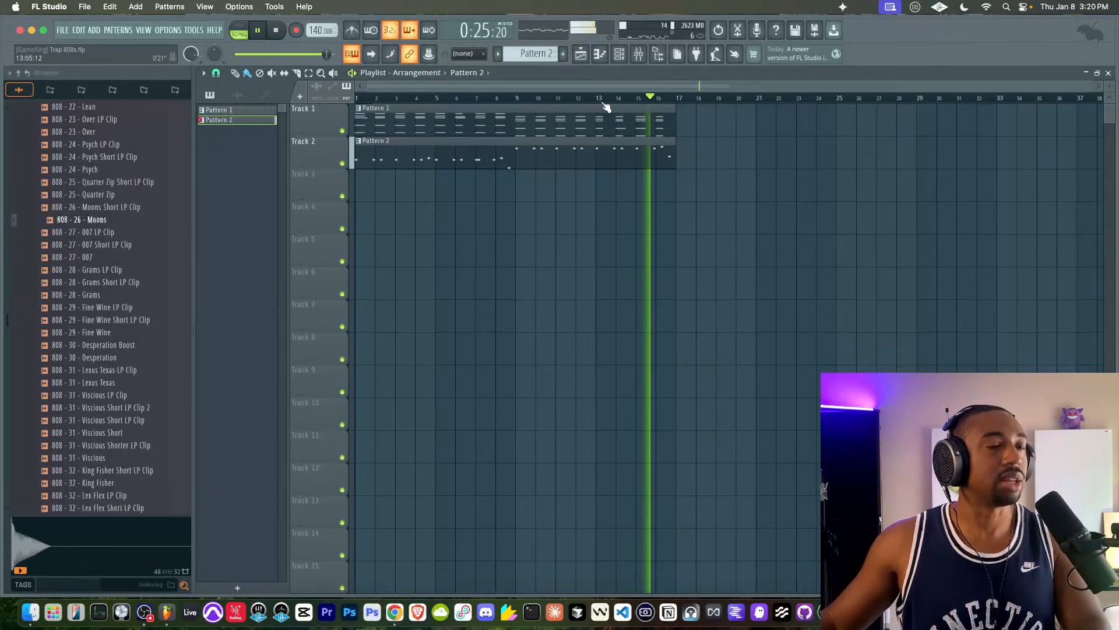
left_click(619, 56)
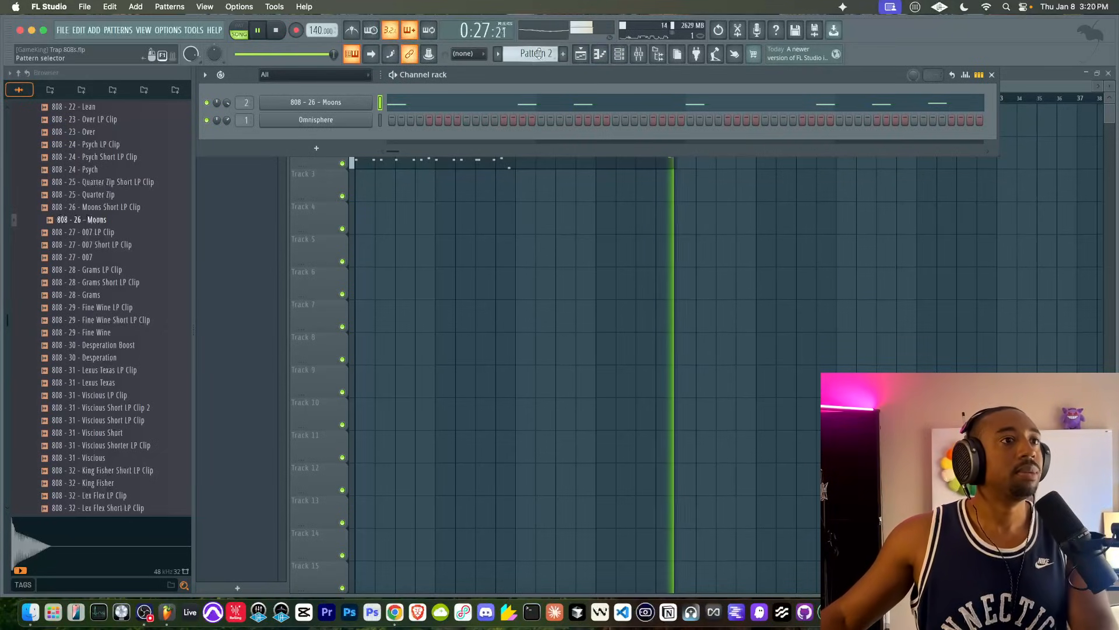
left_click(563, 54)
- Collapse the Sound Packs folder and open the 1 - Go - To Drums folder inside Friends Sounds
scroll(113, 159, "up", 20)
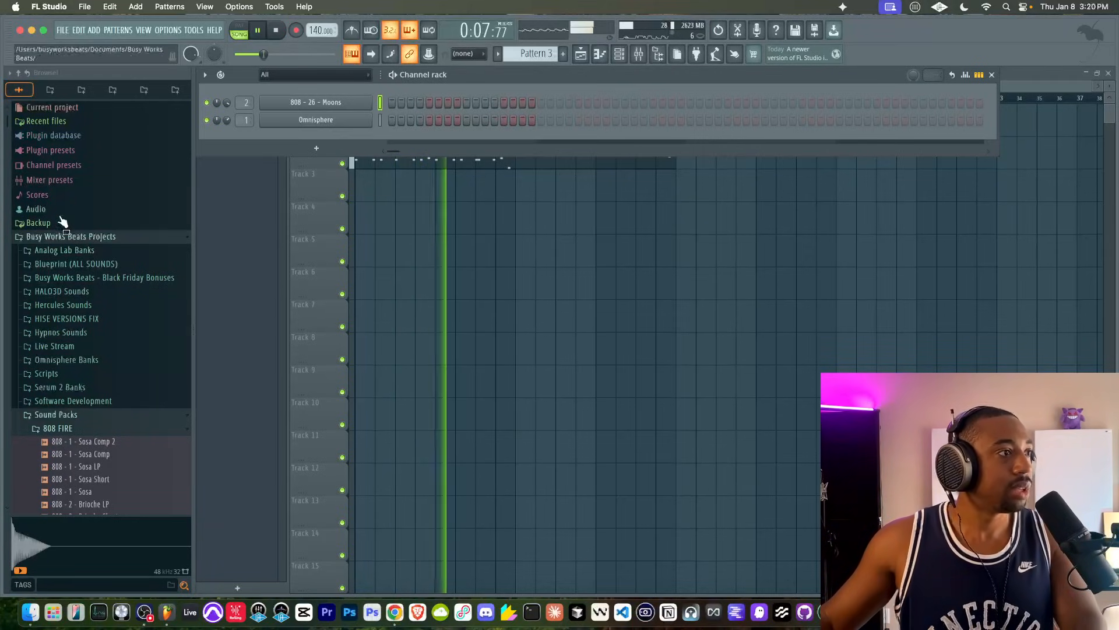
left_click(77, 416)
key("space")
scroll(75, 420, "down", 1)
scroll(76, 421, "down", 1)
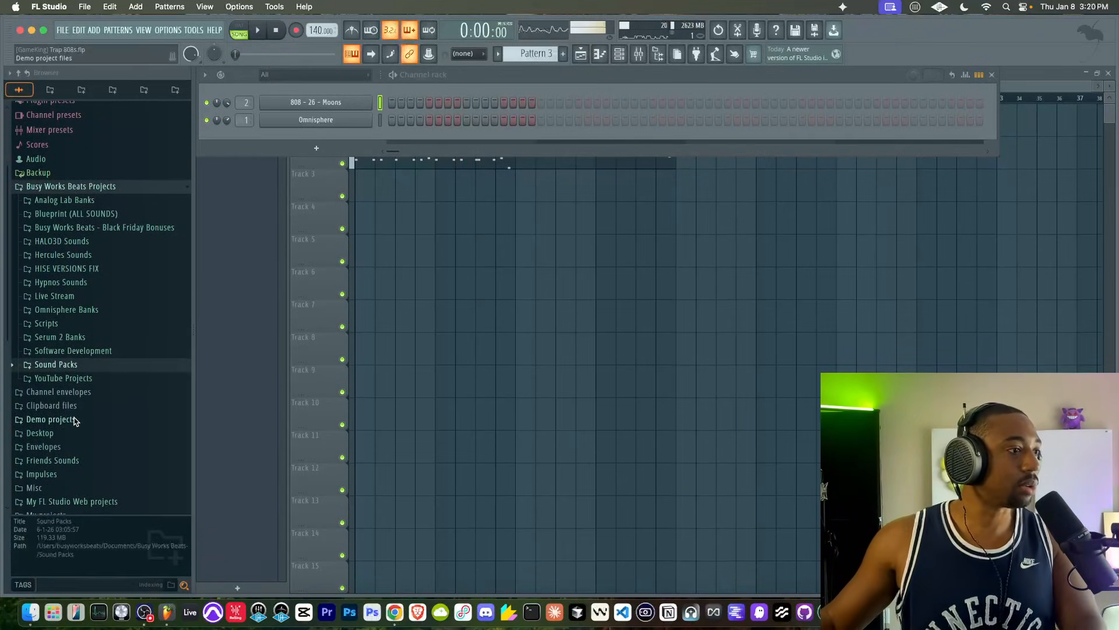
left_click(75, 465)
scroll(75, 465, "down", 5)
scroll(81, 349, "up", 8)
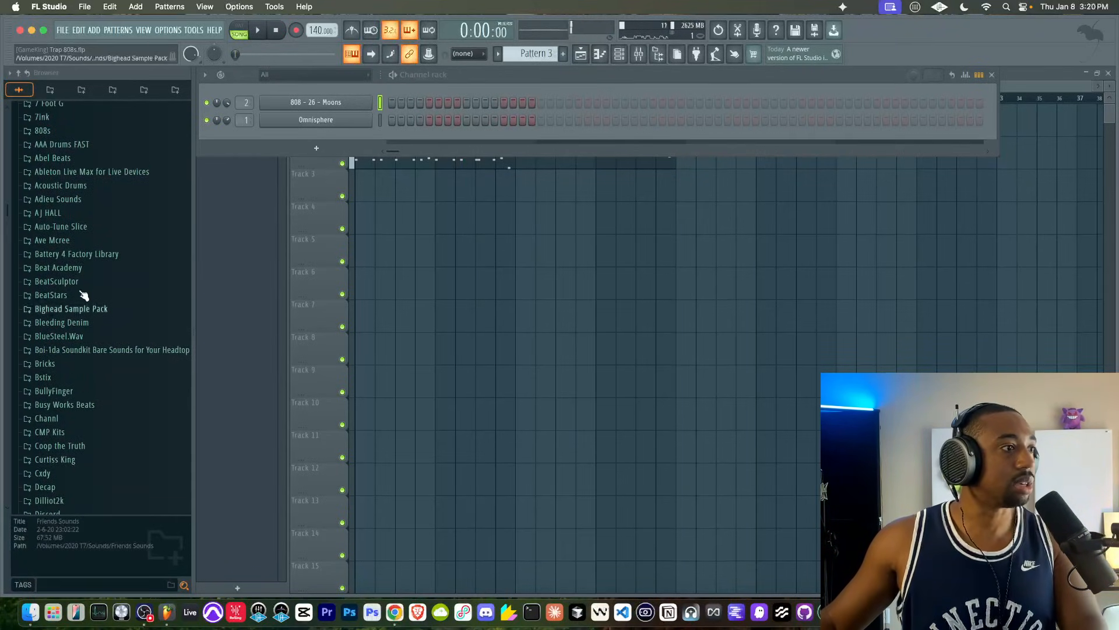
scroll(85, 267, "down", 4)
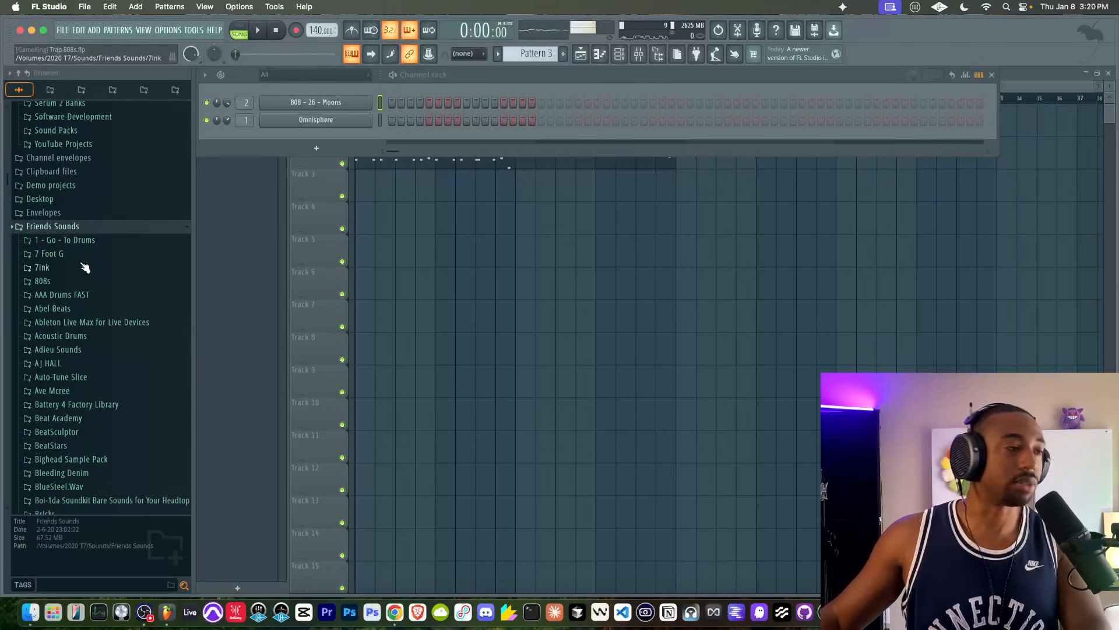
left_click(80, 243)
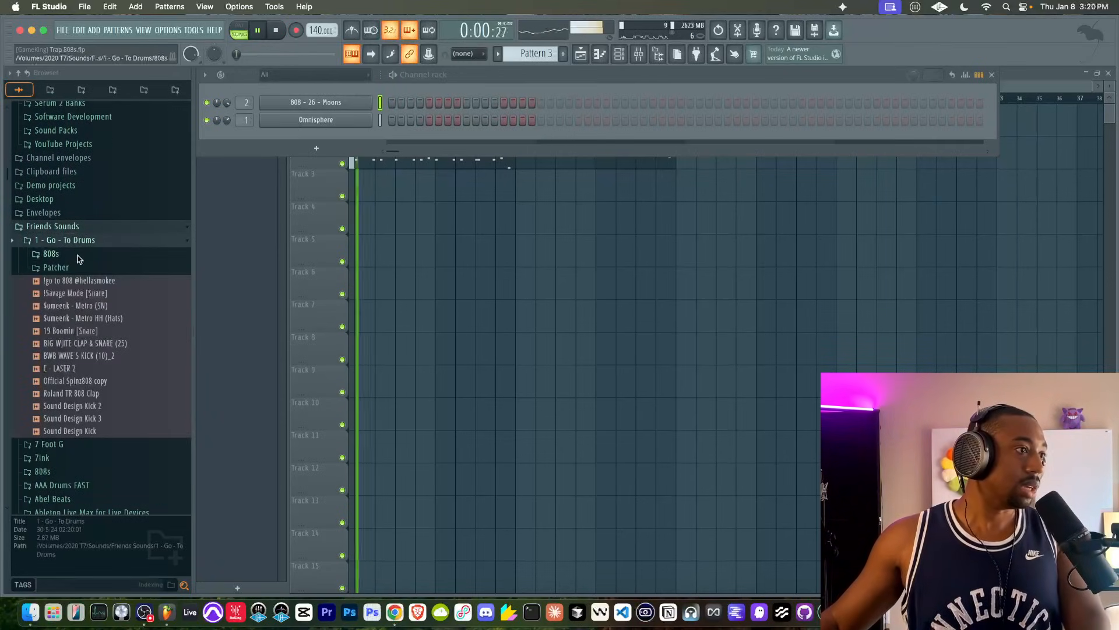
- Load $umeenk - Metro HH (Hats), E - LASER 2 and Roland TR 808 Clap into new channels and route them to mixer tracks 3 to 5
right_click(98, 321)
left_click(118, 341)
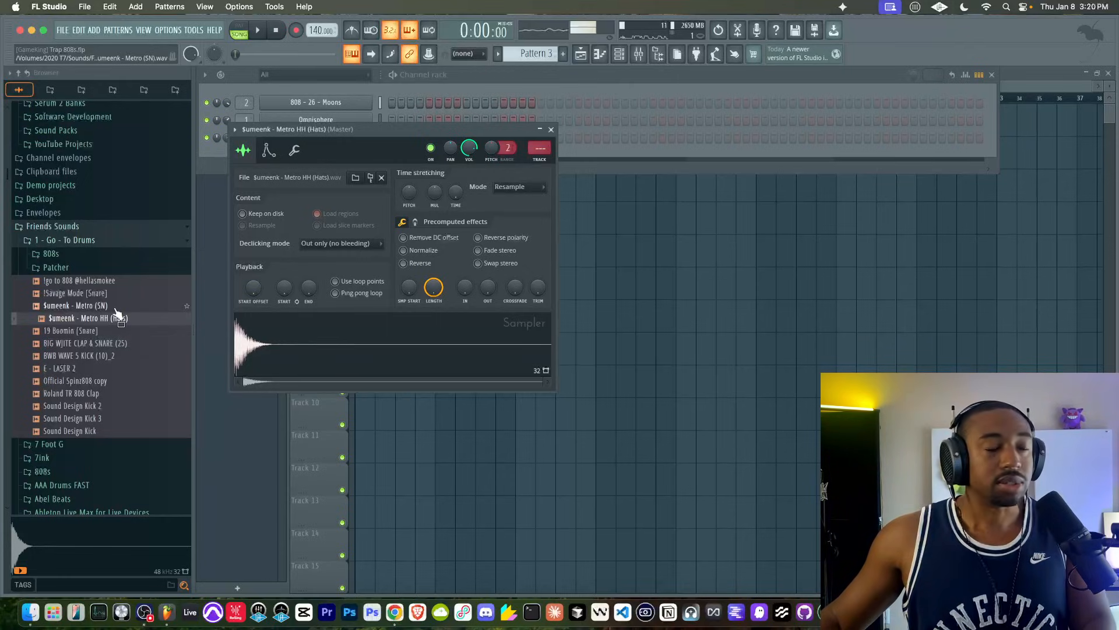
left_click(112, 348)
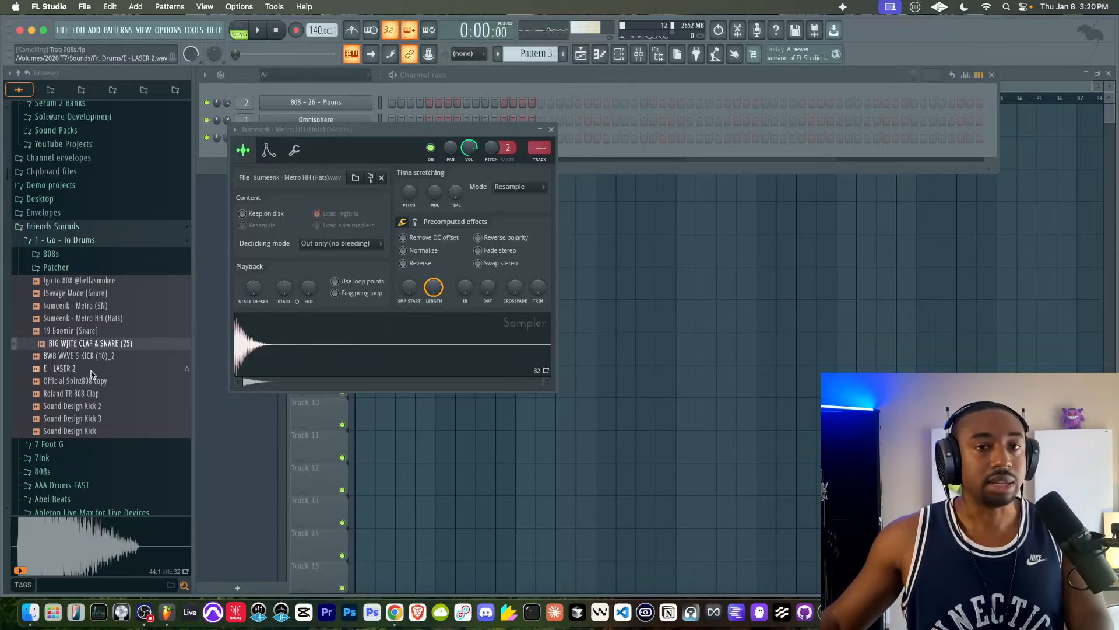
left_click(92, 373)
right_click(91, 374)
left_click(123, 351)
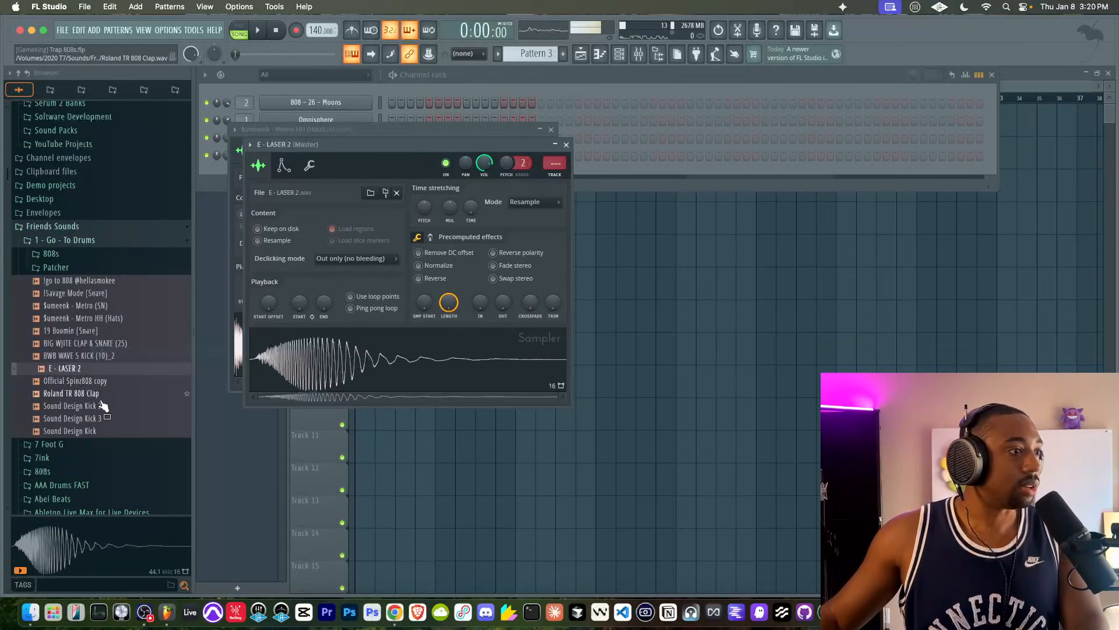
left_click(93, 394)
right_click(93, 395)
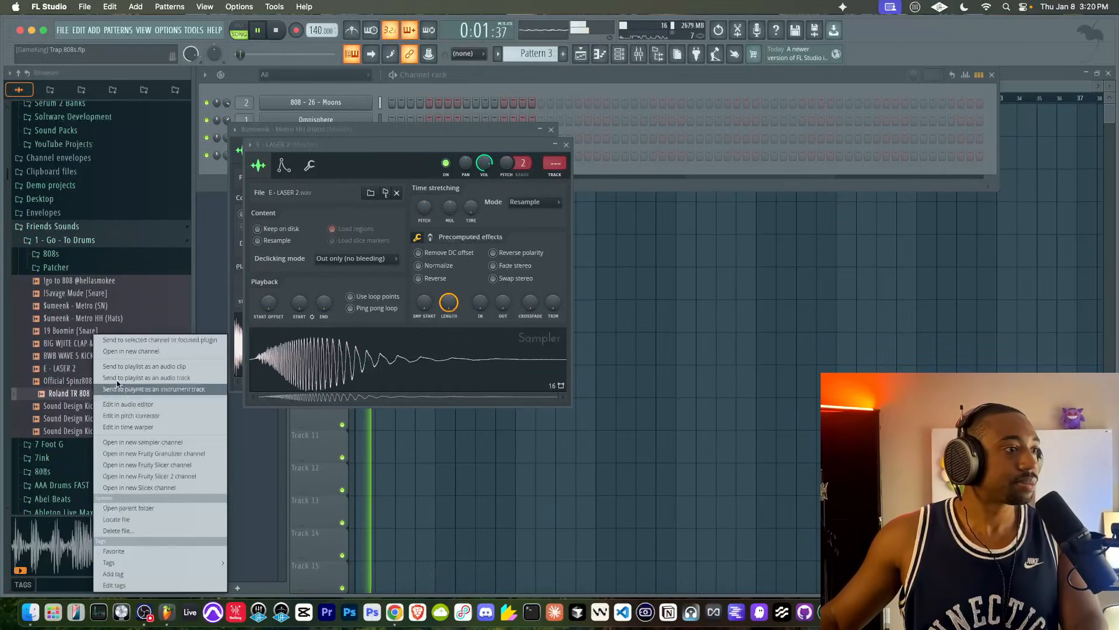
left_click(119, 346)
left_click(439, 91)
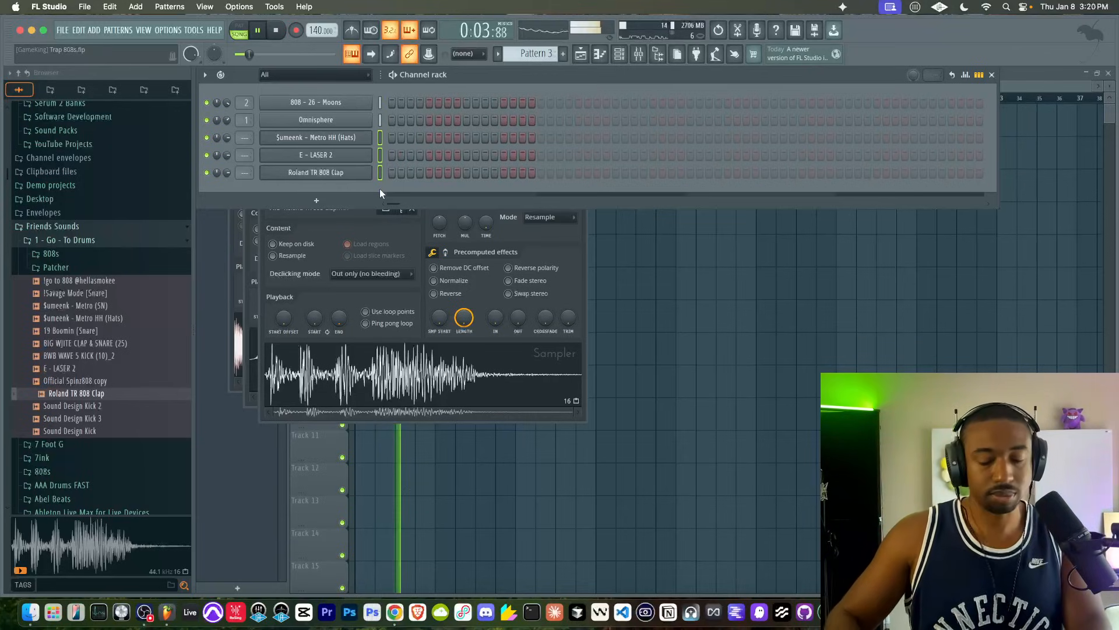
key("ctrl+l")
- Program the Roland TR 808 Clap in Pattern 3 and paint the pattern across bars 1 to 16 of track 3
left_click(615, 173)
left_click(902, 271)
left_click_drag(358, 194, 650, 193)
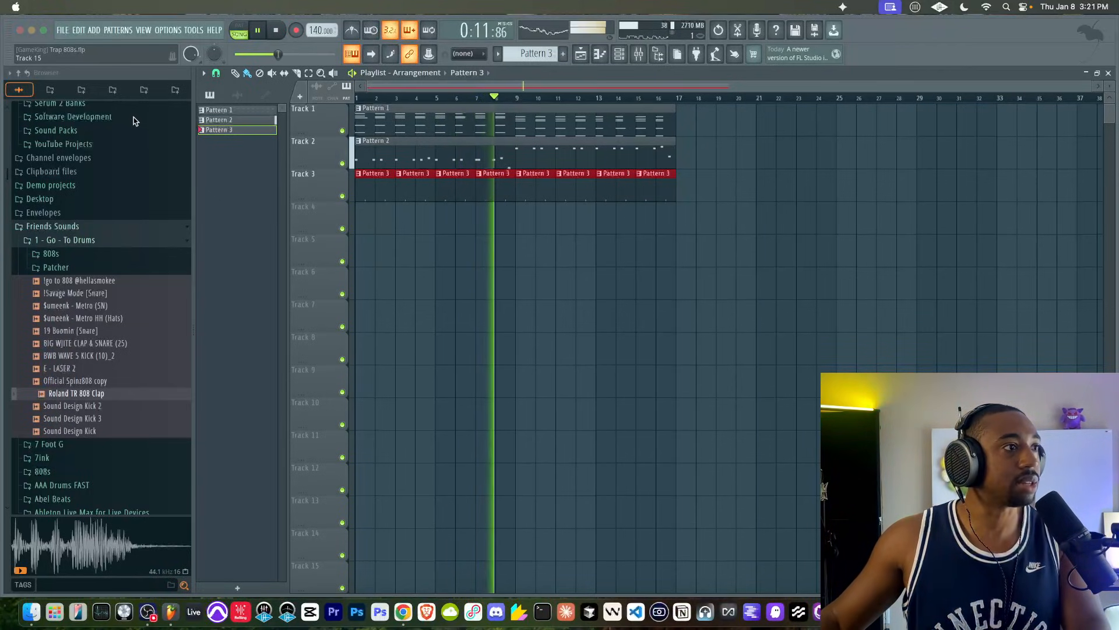
- Create Pattern 4 with $umeenk - Metro HH (Hats) on every second step and paint it across bars 1 to 16 of track 4
key("F4")
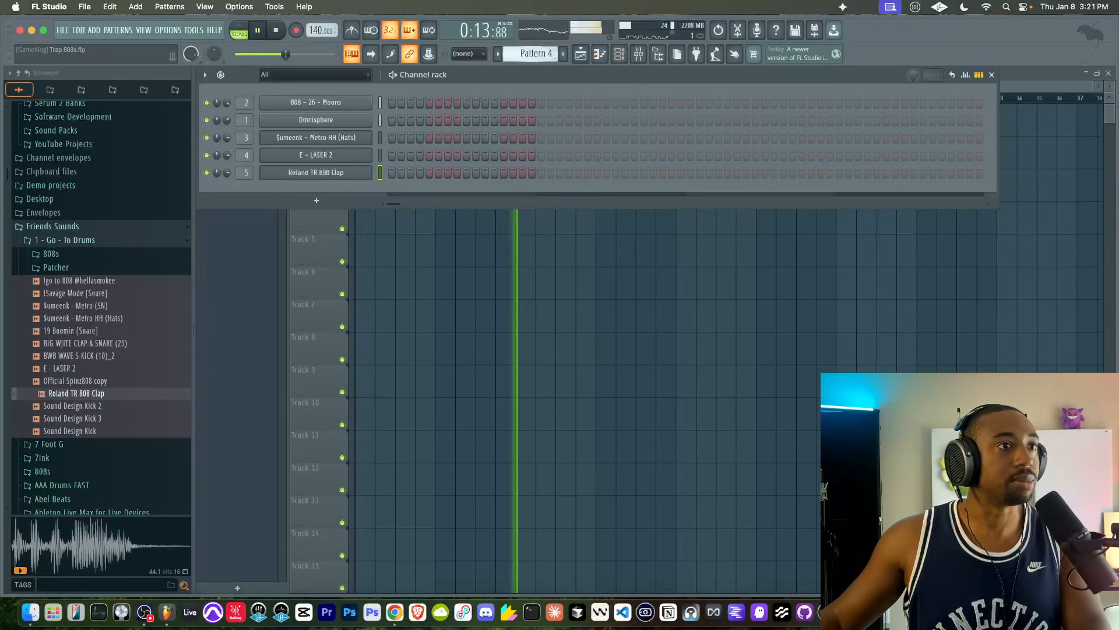
right_click(361, 137)
left_click(502, 170)
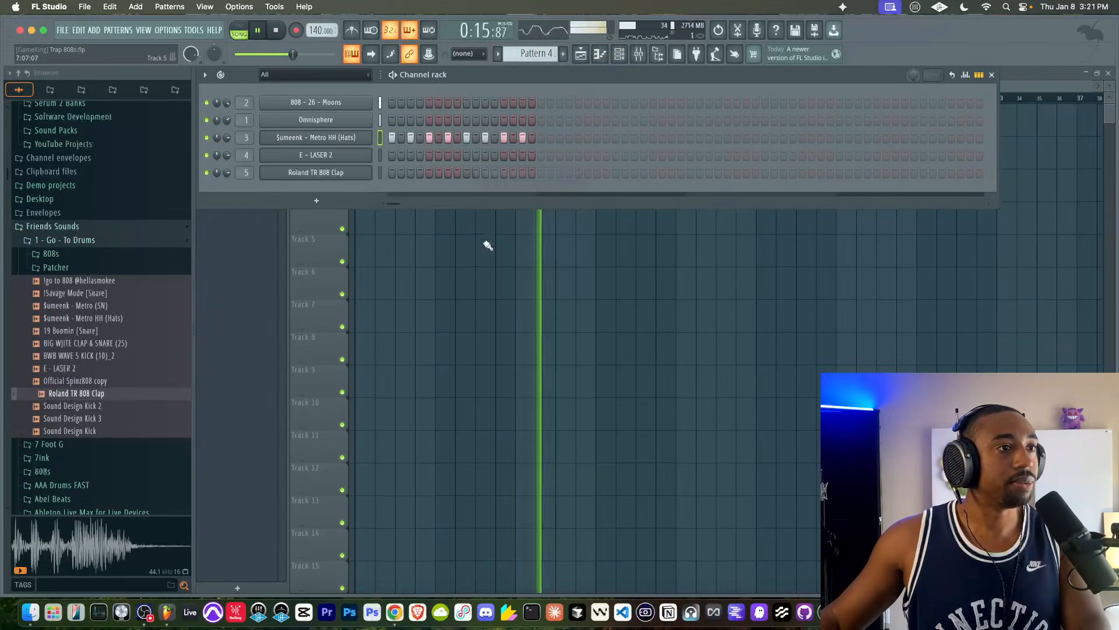
key("F6")
left_click_drag(358, 212, 674, 211)
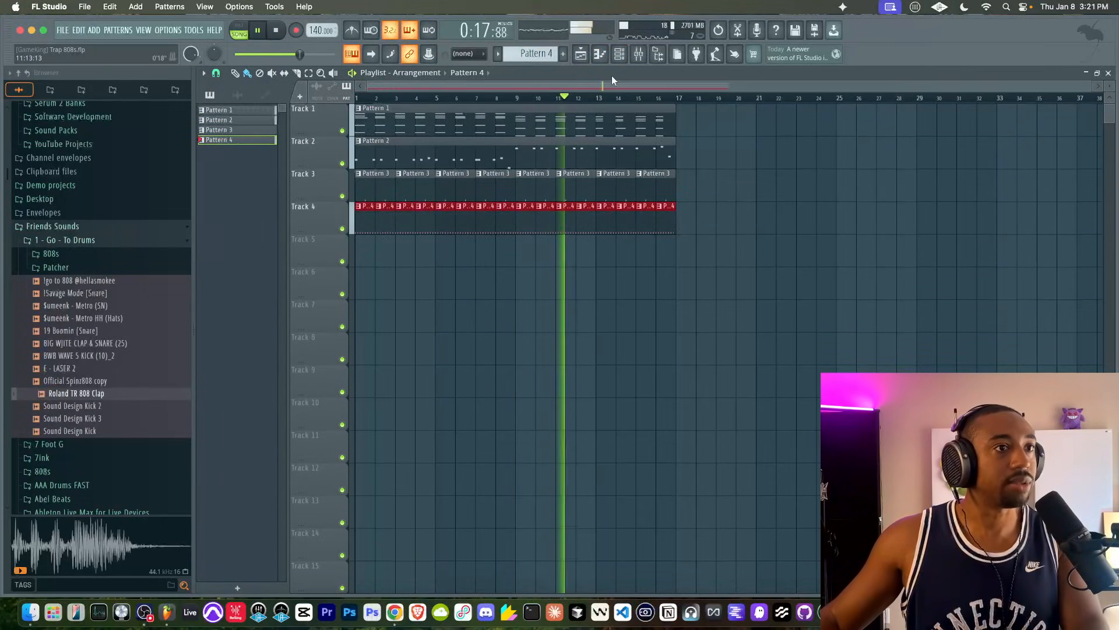
- Create Pattern 5 and record a short E - LASER 2 fill into it at bar 16 on track 5
key("F6")
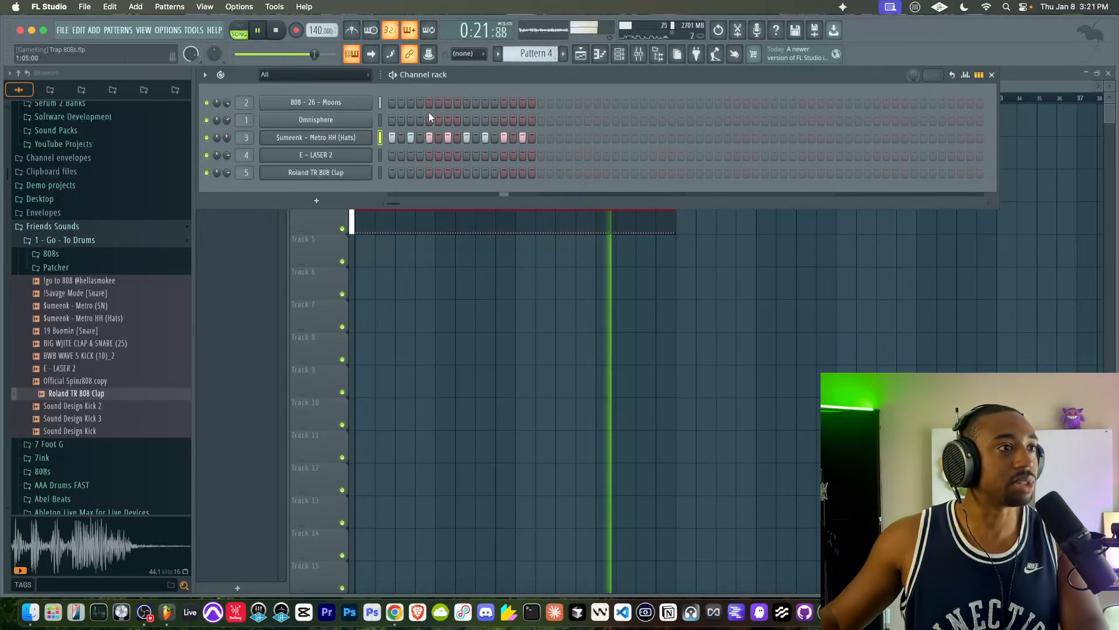
left_click(564, 54)
left_click(379, 154)
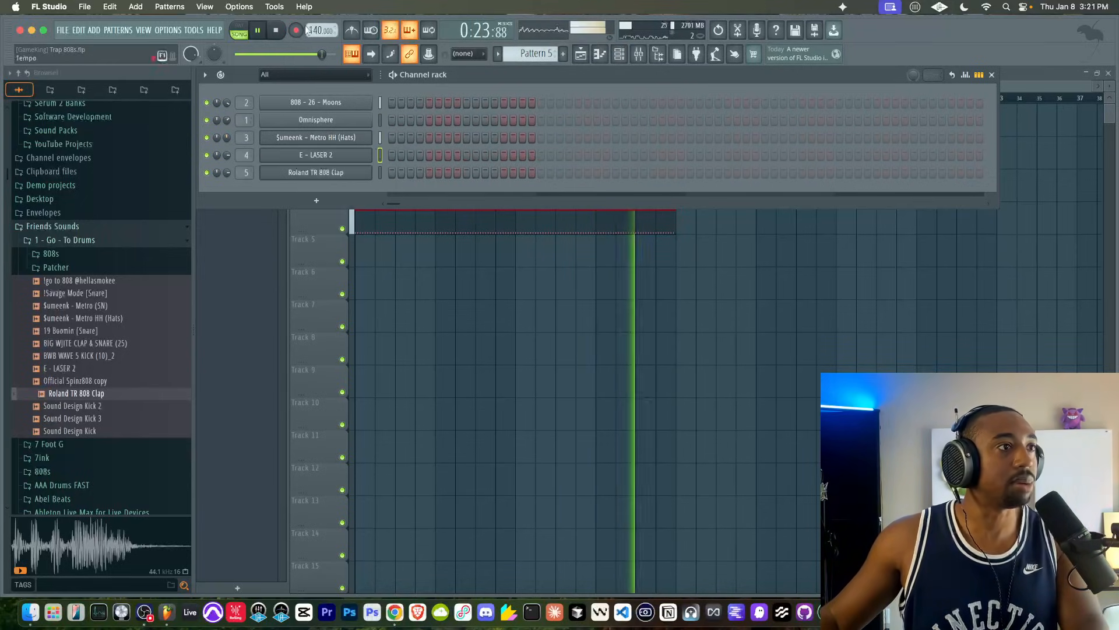
key("F6")
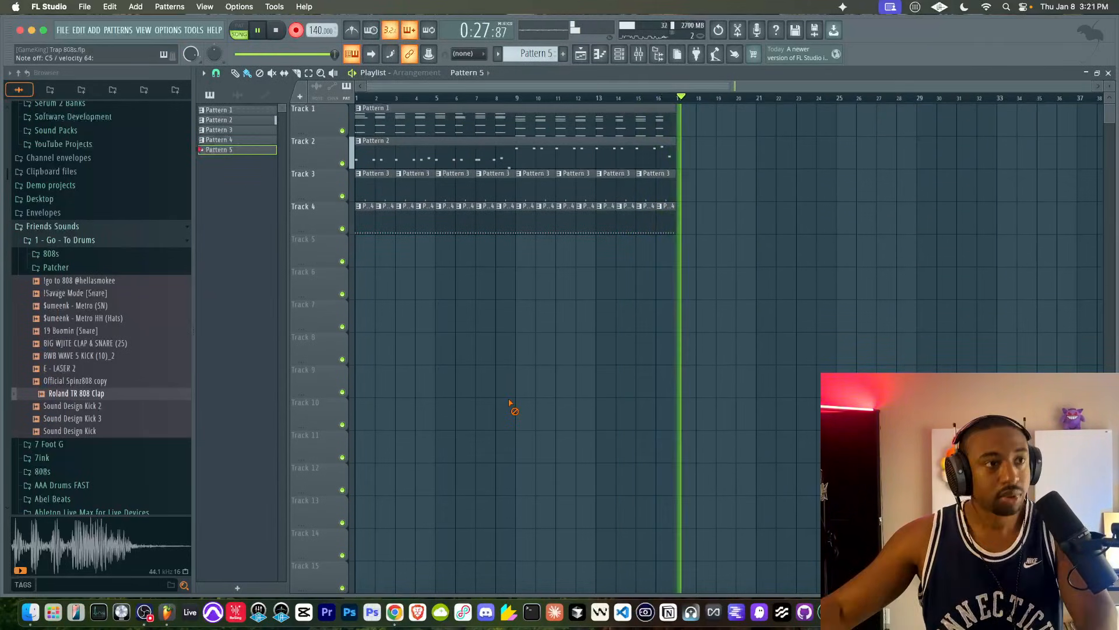
key("space")
- Undo the quantizing of the recorded E - LASER 2 notes in Pattern 5 and set the piano roll snap to 1/4 beat
double_click(669, 259)
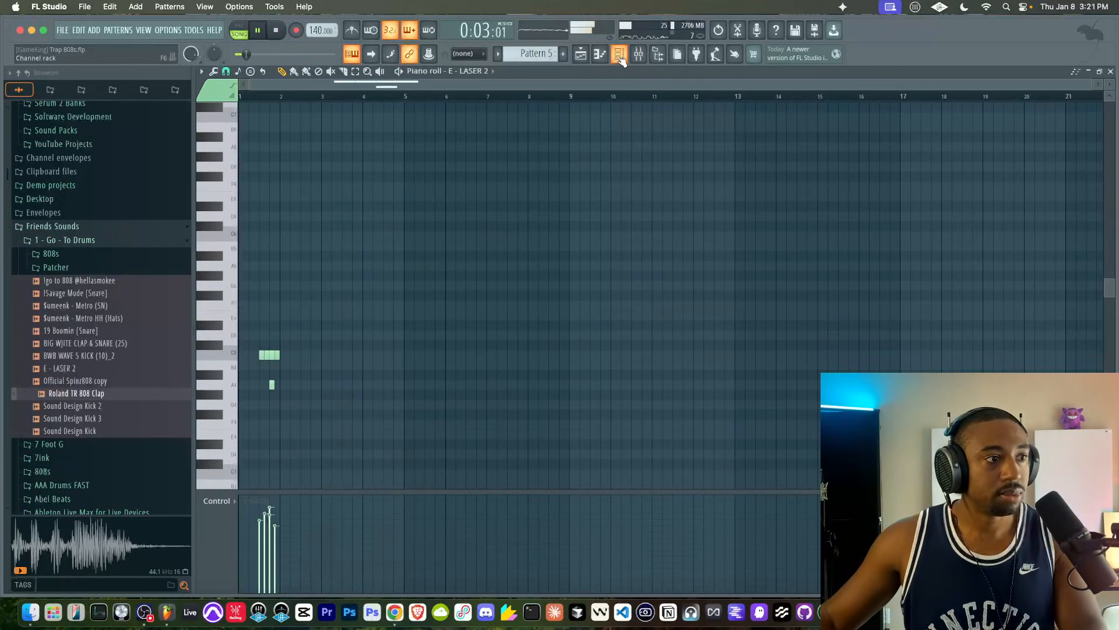
key("super+z")
left_click(226, 72)
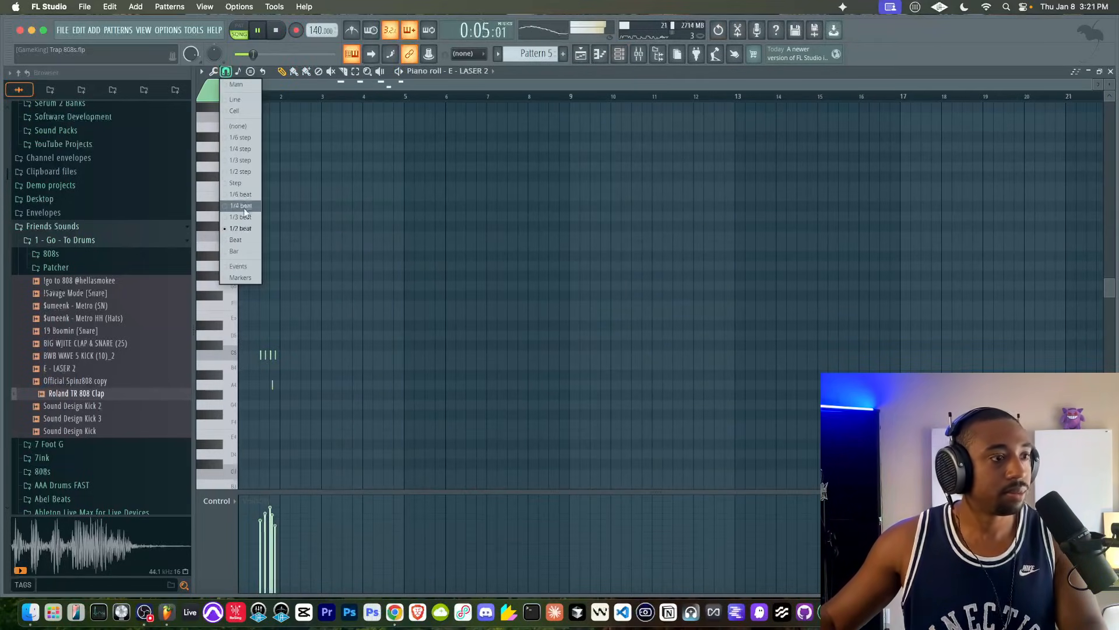
left_click(243, 208)
- Create Pattern 6 and add a second Omnisphere instance as a new channel
left_click(619, 54)
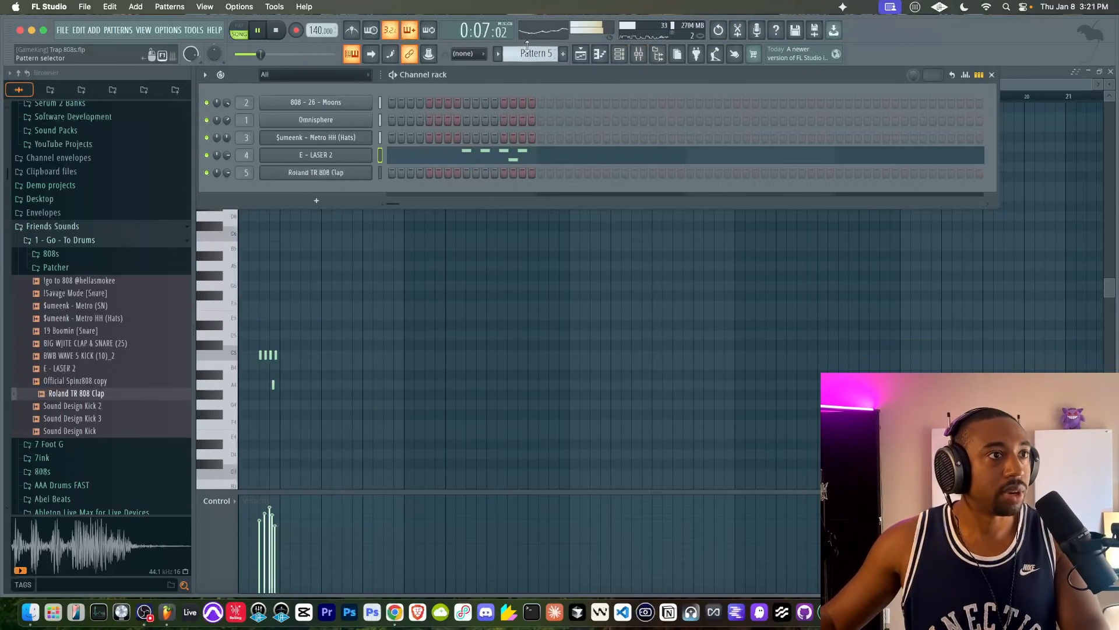
left_click(563, 54)
left_click(316, 200)
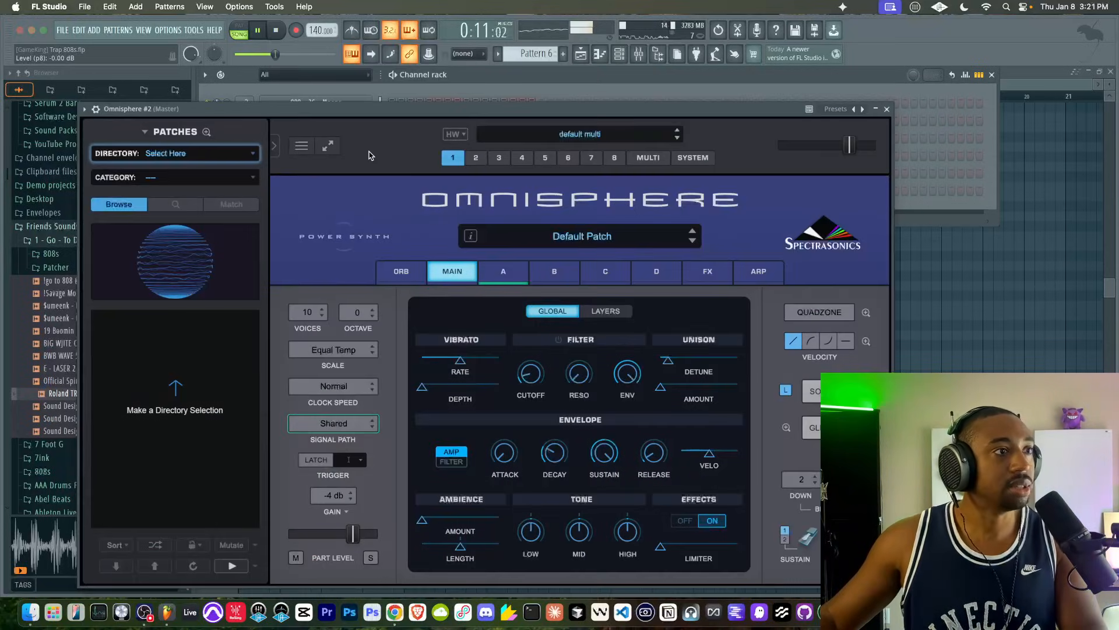
- Load the Lullaby Tine Dreams patch in Omnisphere #2 from the shuffled Retro Vibes directory and close the plugin
left_click(220, 153)
left_click(181, 176)
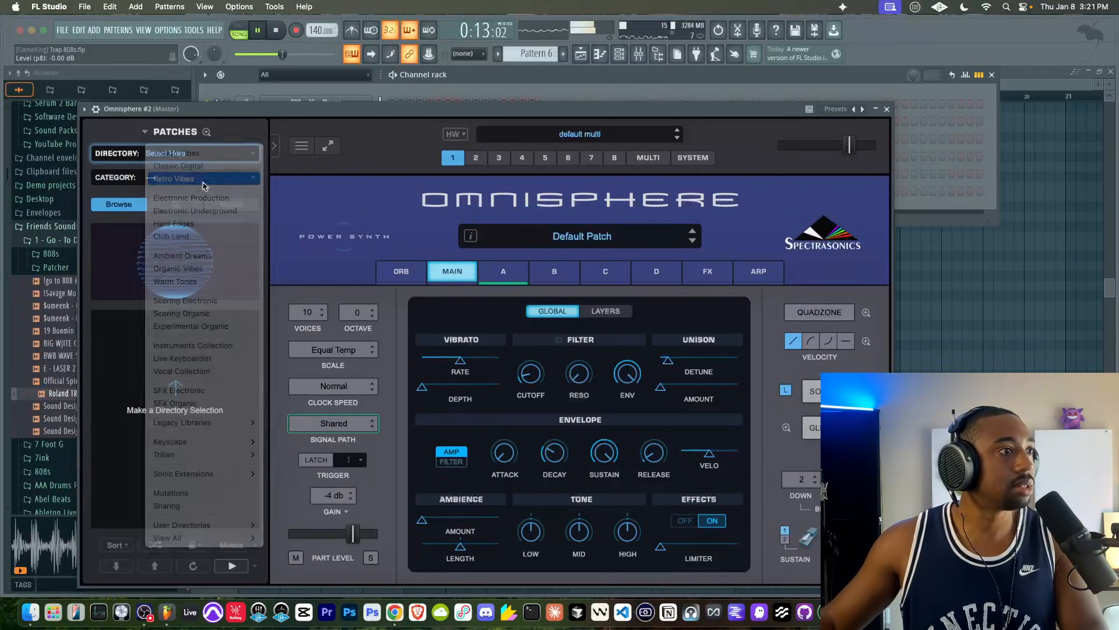
left_click(180, 178)
left_click(178, 180)
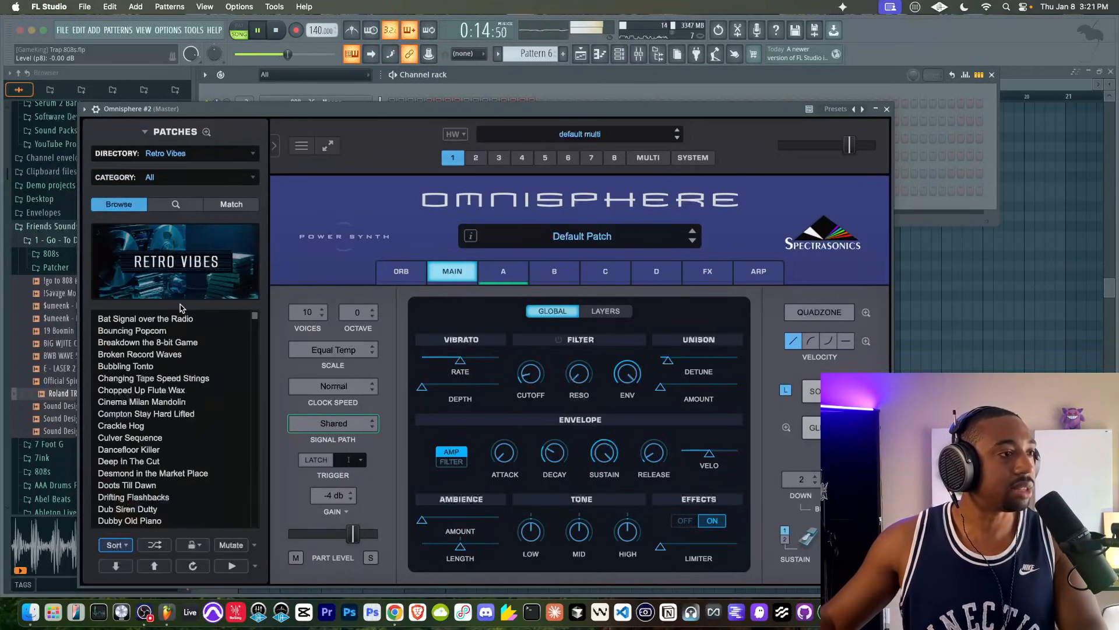
left_click(173, 365)
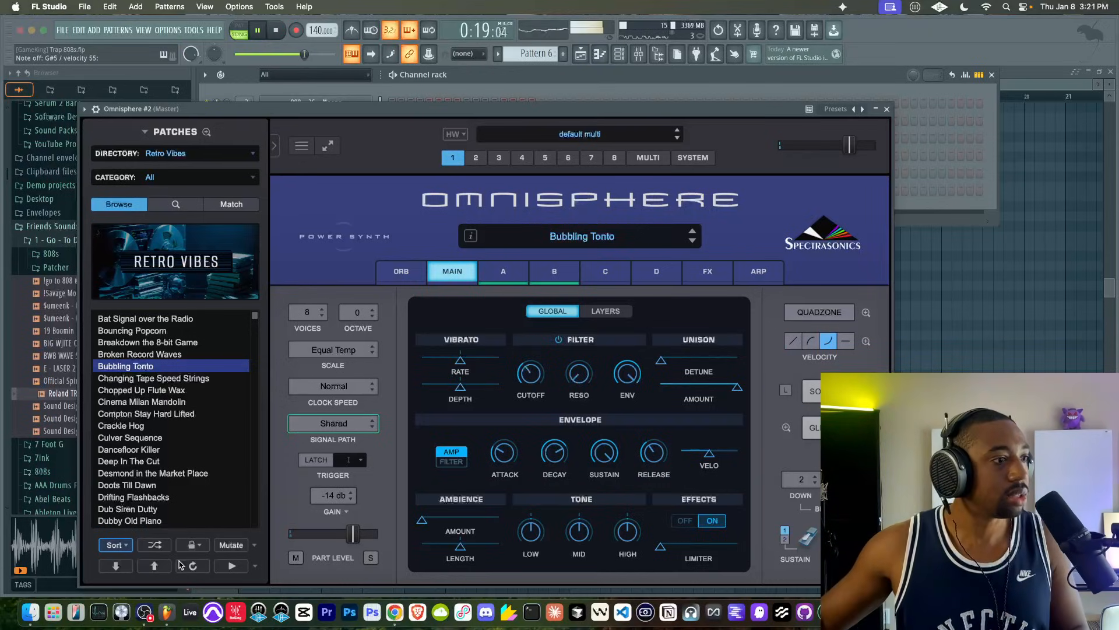
left_click(156, 544)
left_click(150, 474)
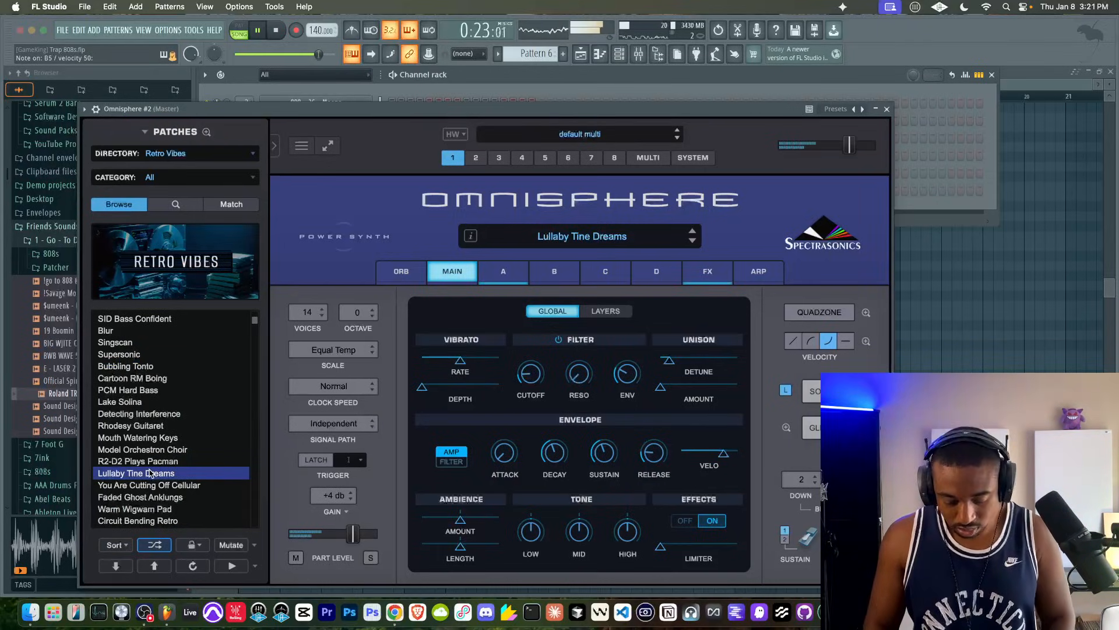
left_click(888, 109)
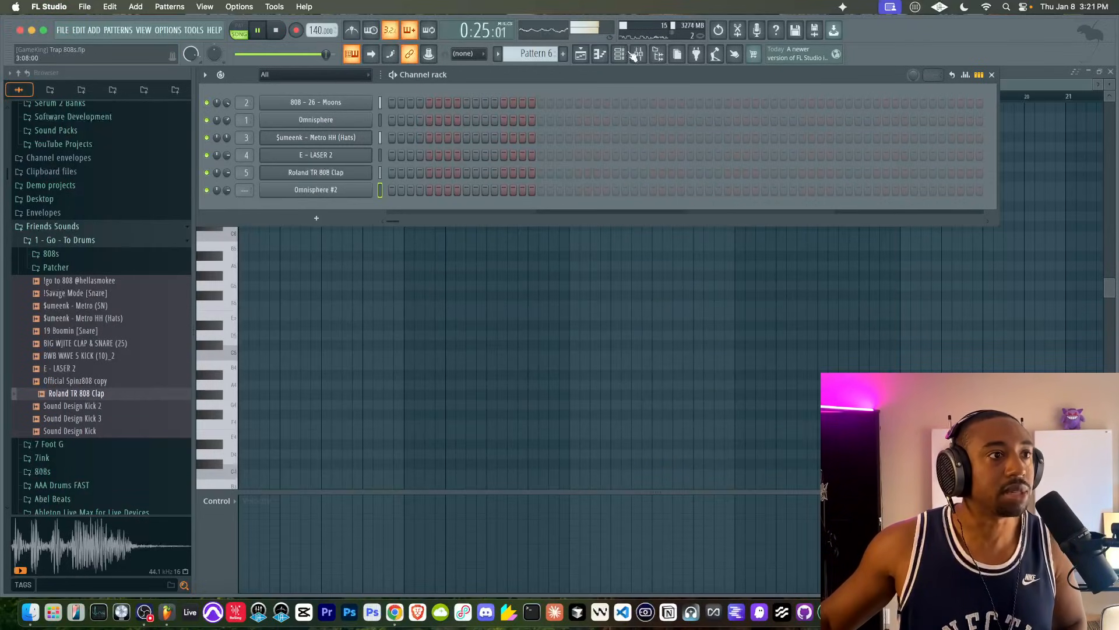
- Stop playback and route the Omnisphere #2 channel to mixer track 6
left_click(612, 53)
key("space")
left_click(581, 54)
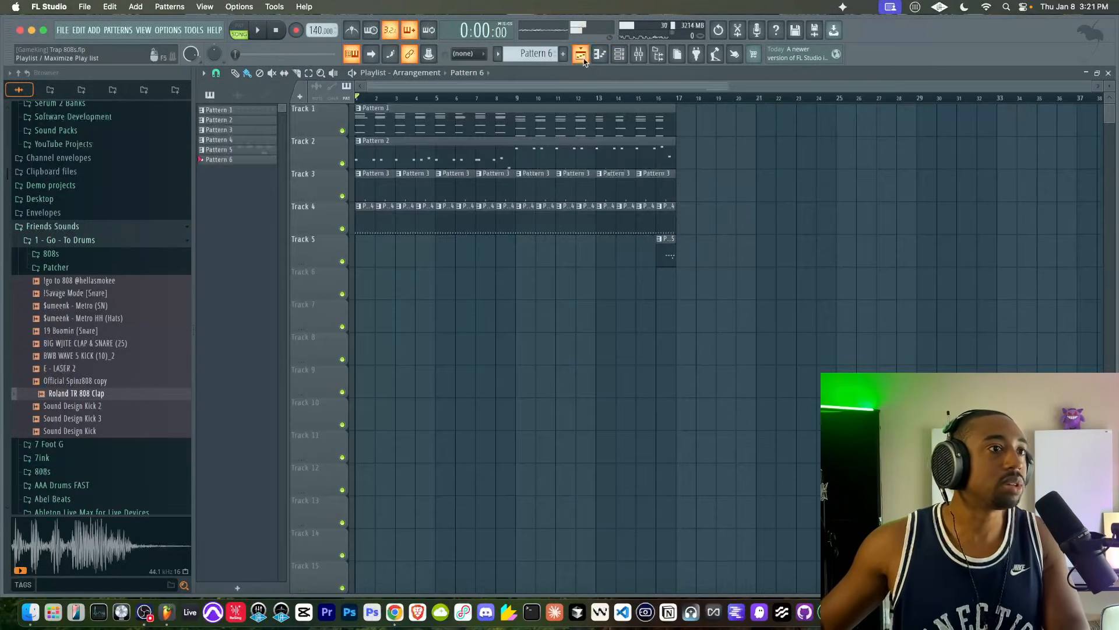
left_click(619, 54)
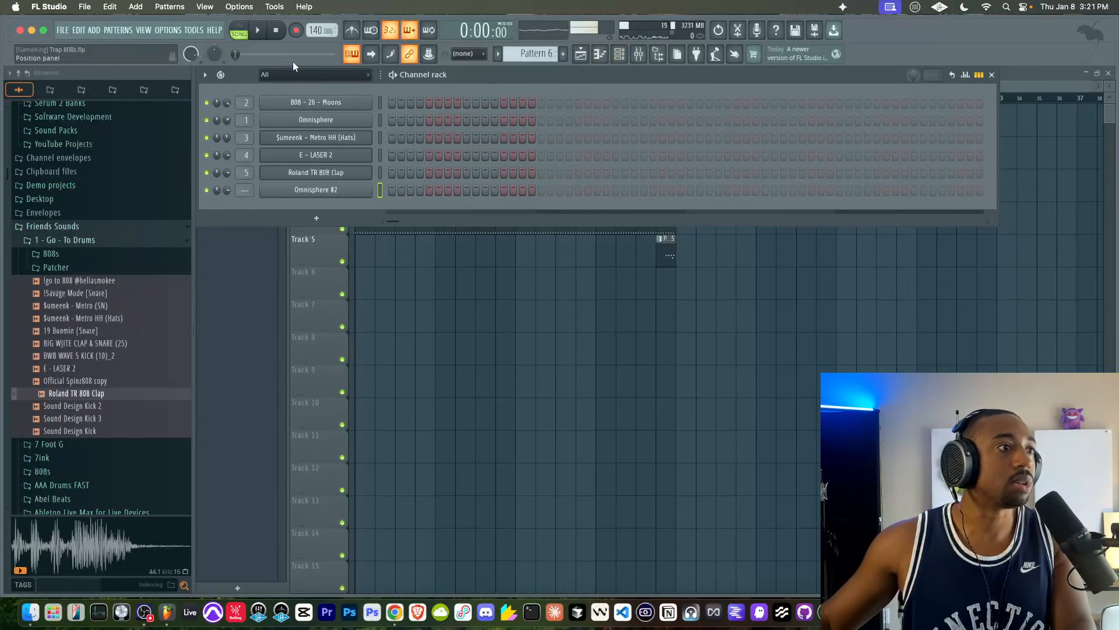
key("ctrl+l")
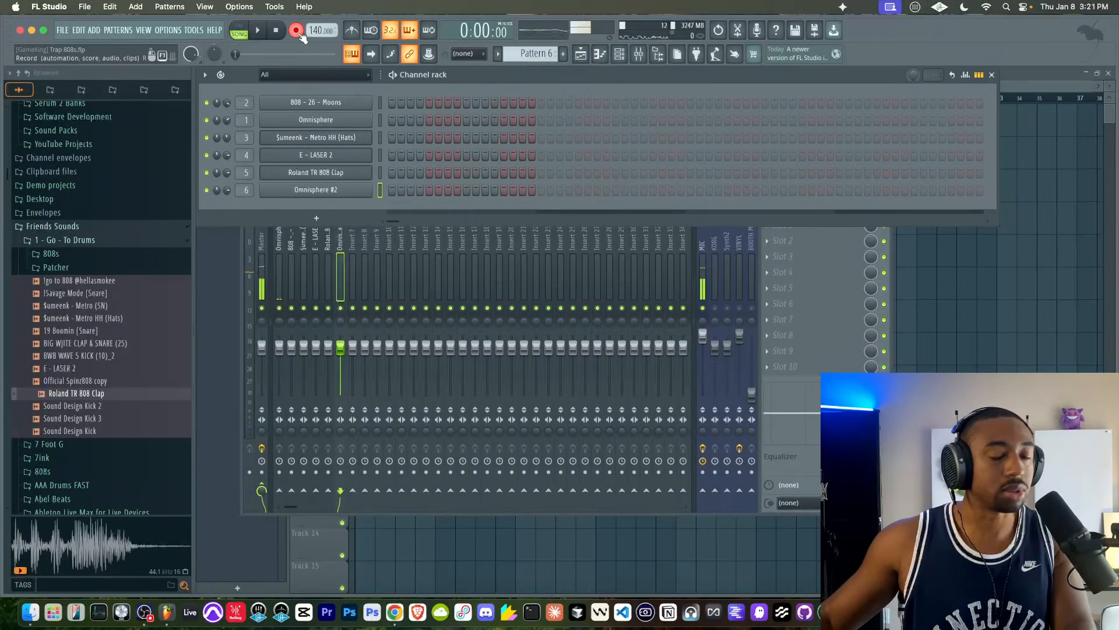
- Record a sparse descending Omnisphere #2 melody into Pattern 6 on track 6 and review its notes in the piano roll
left_click(903, 296)
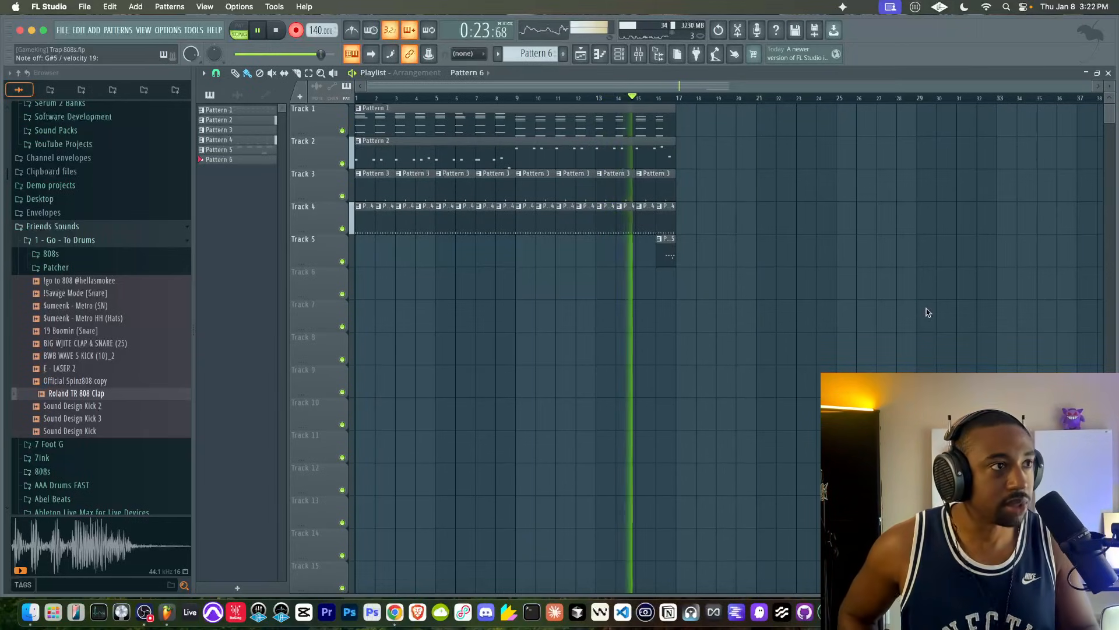
key("space")
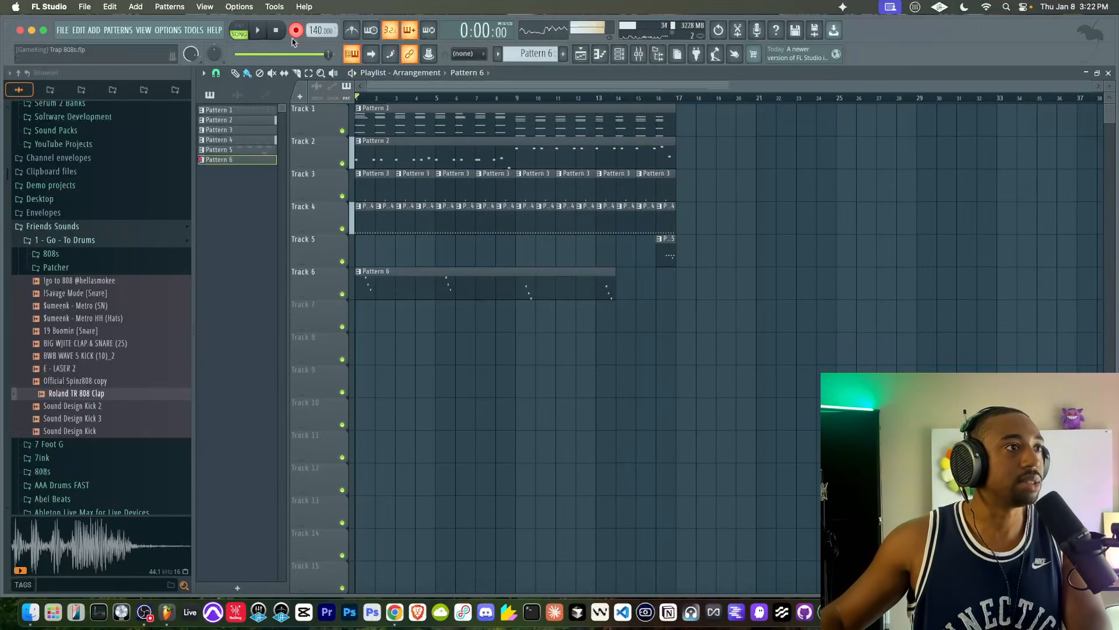
double_click(423, 291)
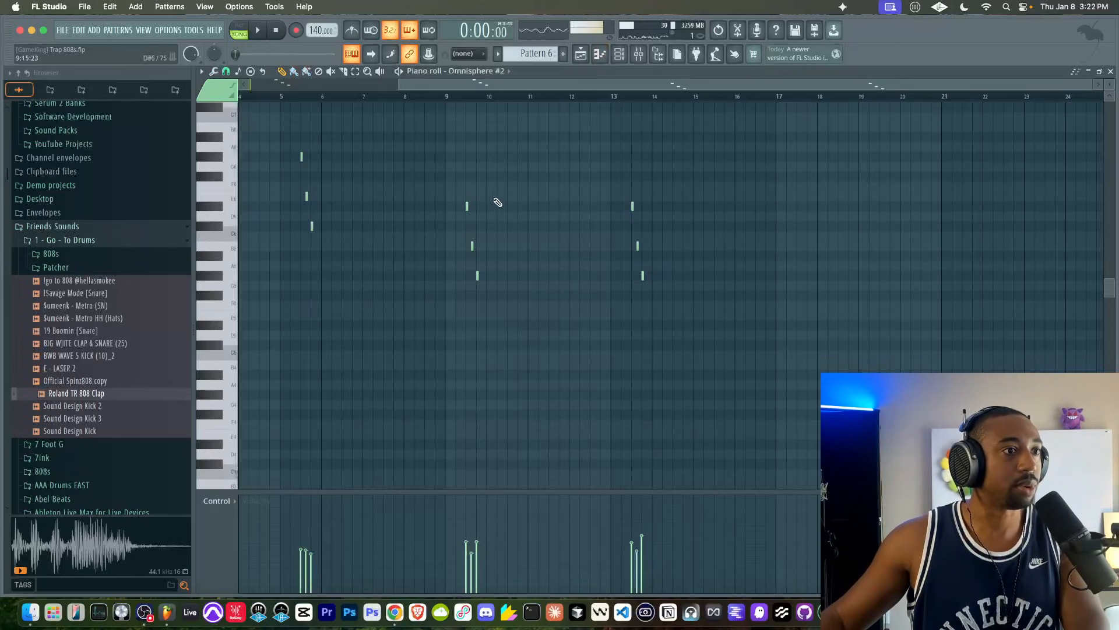
left_click(580, 62)
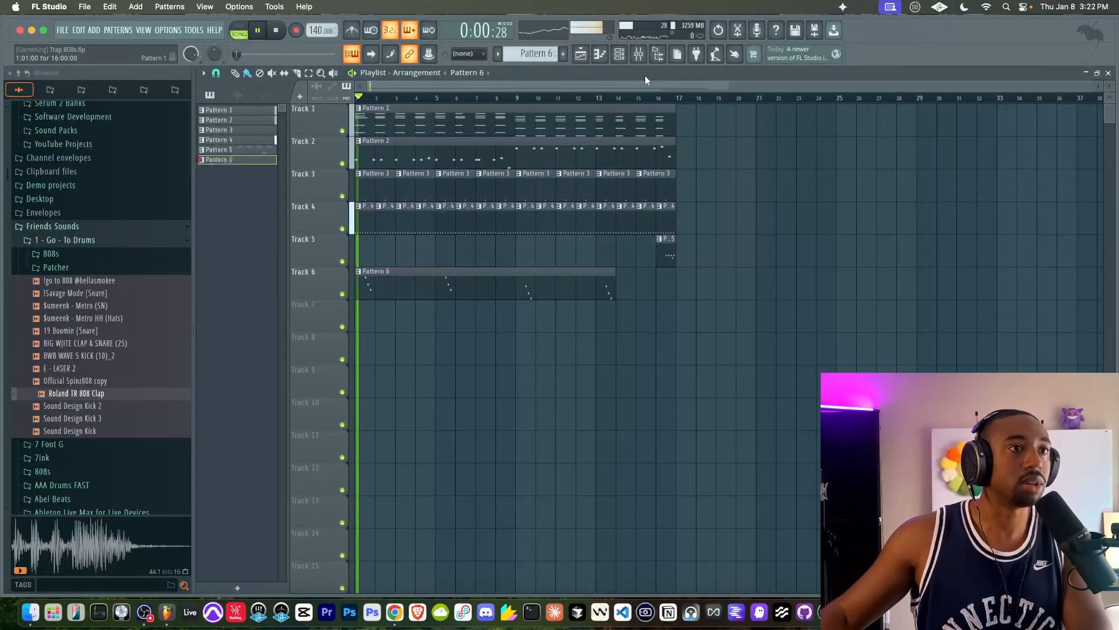
- Add a slight gain boost to the 808 - 26 - Moons sample in its channel settings
left_click(619, 57)
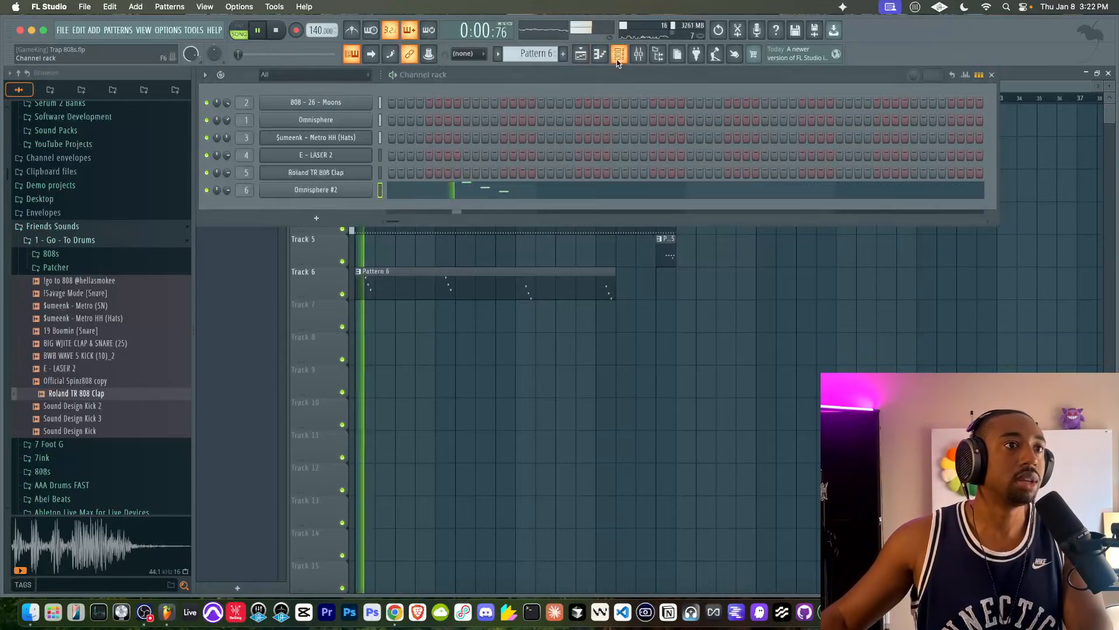
left_click(348, 104)
left_click(213, 120)
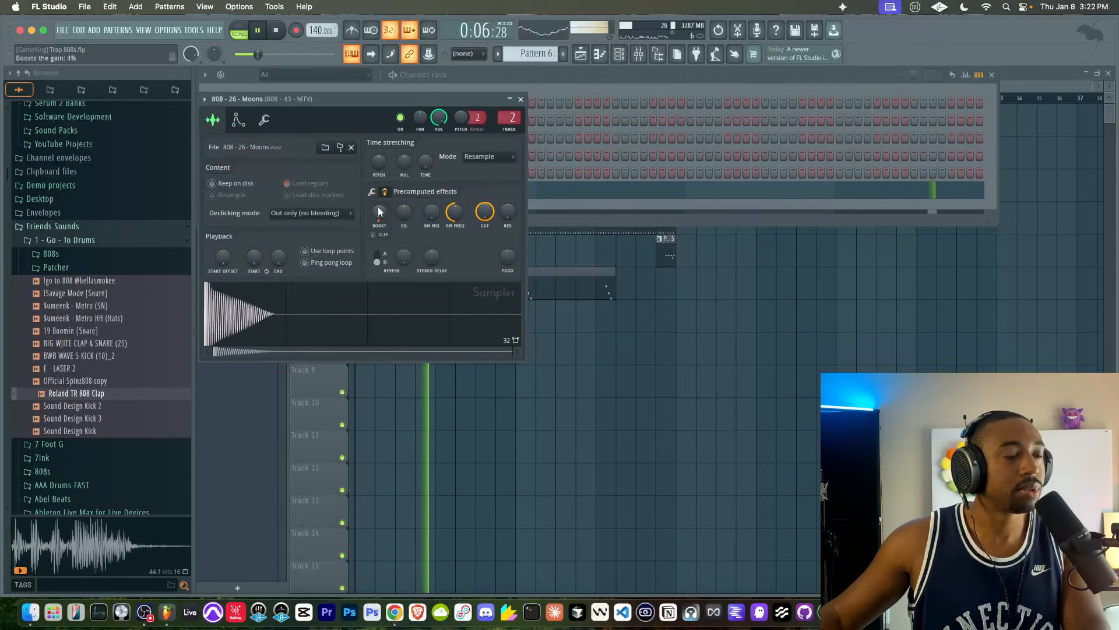
left_click(520, 99)
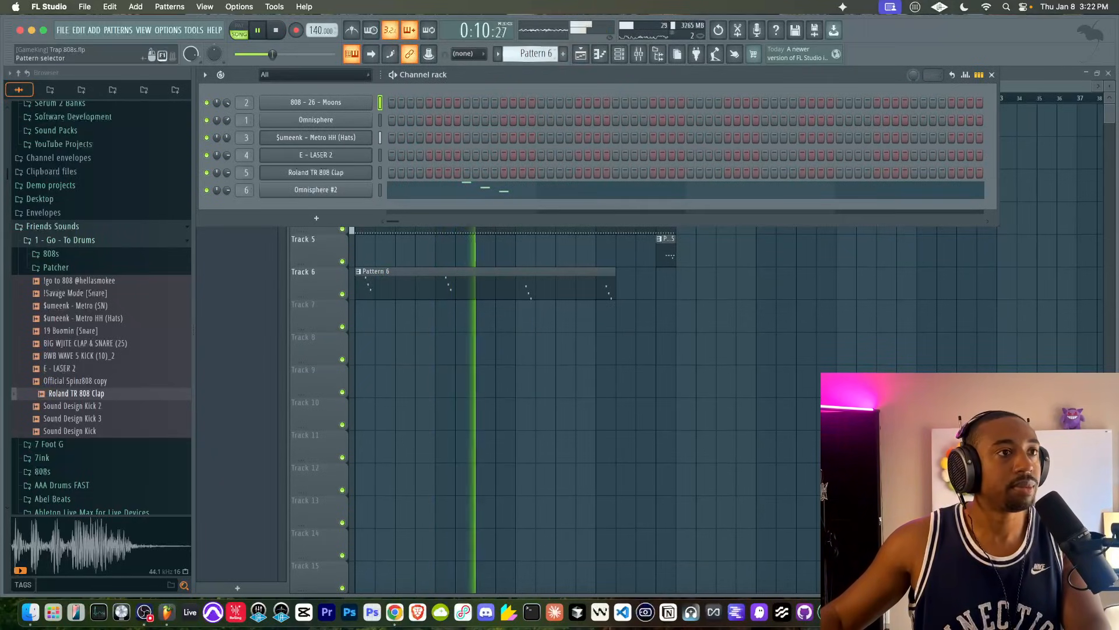
- Add a $umeenk - Metro HH (Hats) hit on step 14 of Pattern 4 and turn up the sample's trim
scroll(533, 54, "up", 2)
left_click(513, 137)
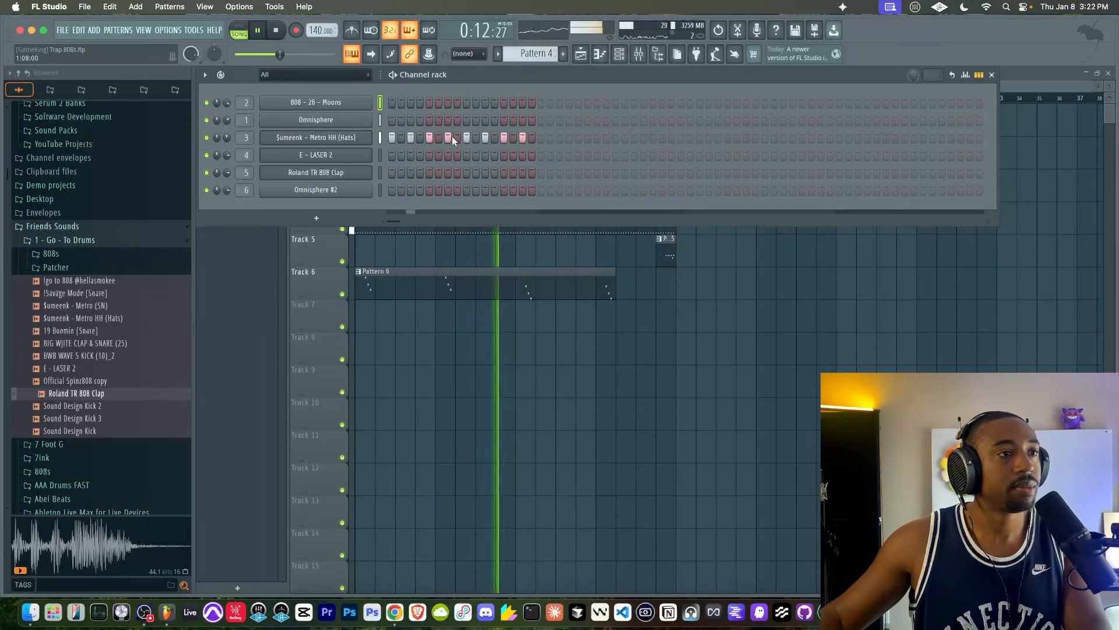
left_click(329, 138)
left_click_drag(537, 287, 507, 71)
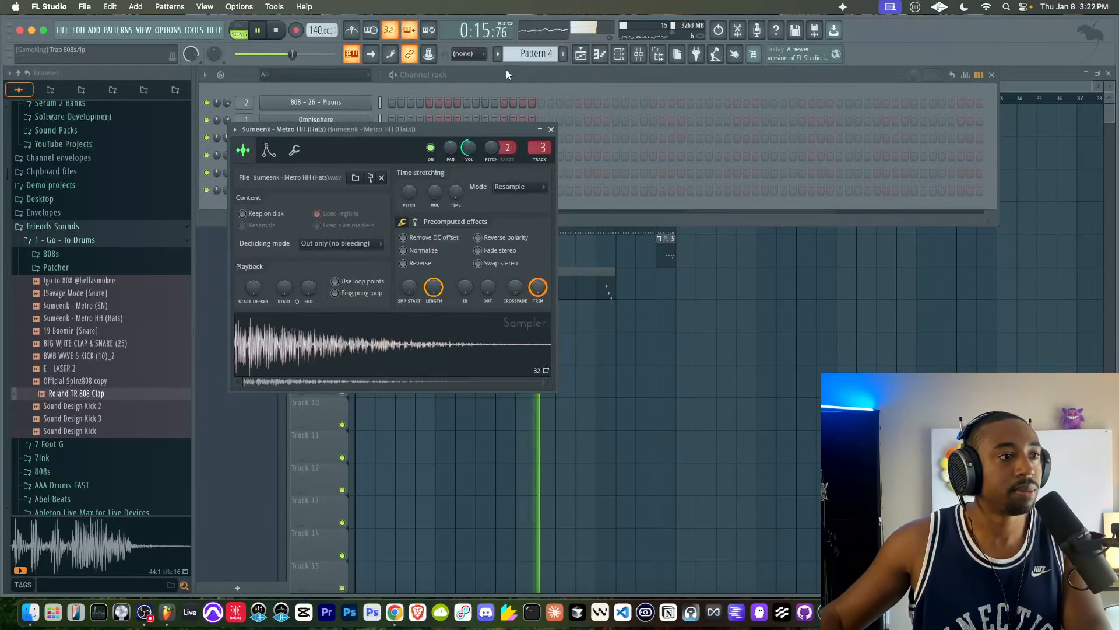
left_click(551, 128)
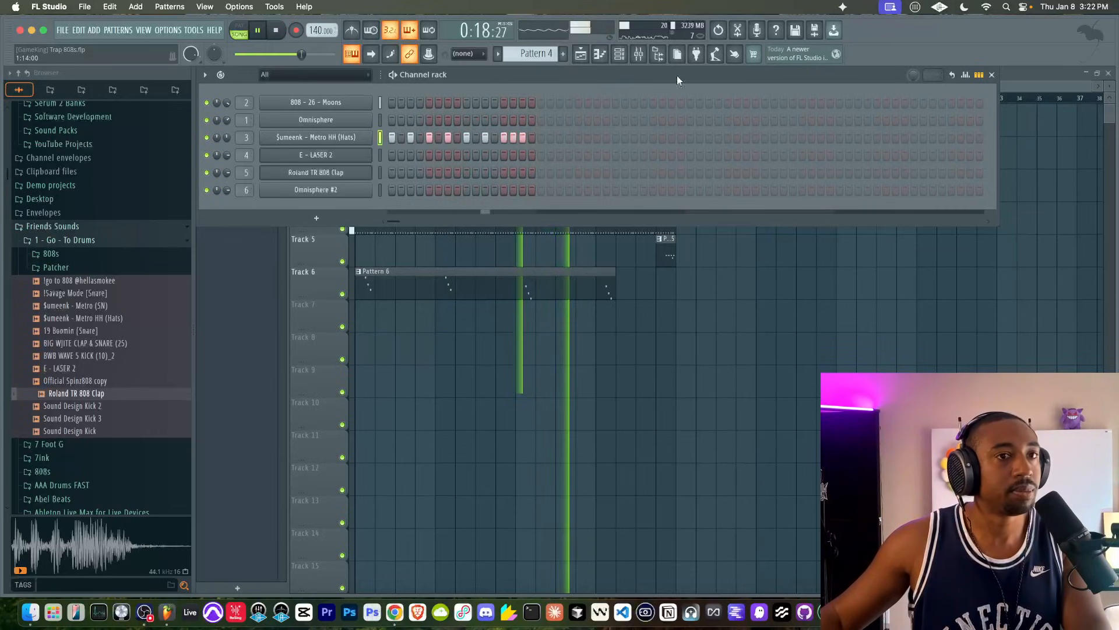
- Add a note repeat to the $umeenk - Metro HH (Hats) hit on step 5 of Pattern 4
left_click(966, 74)
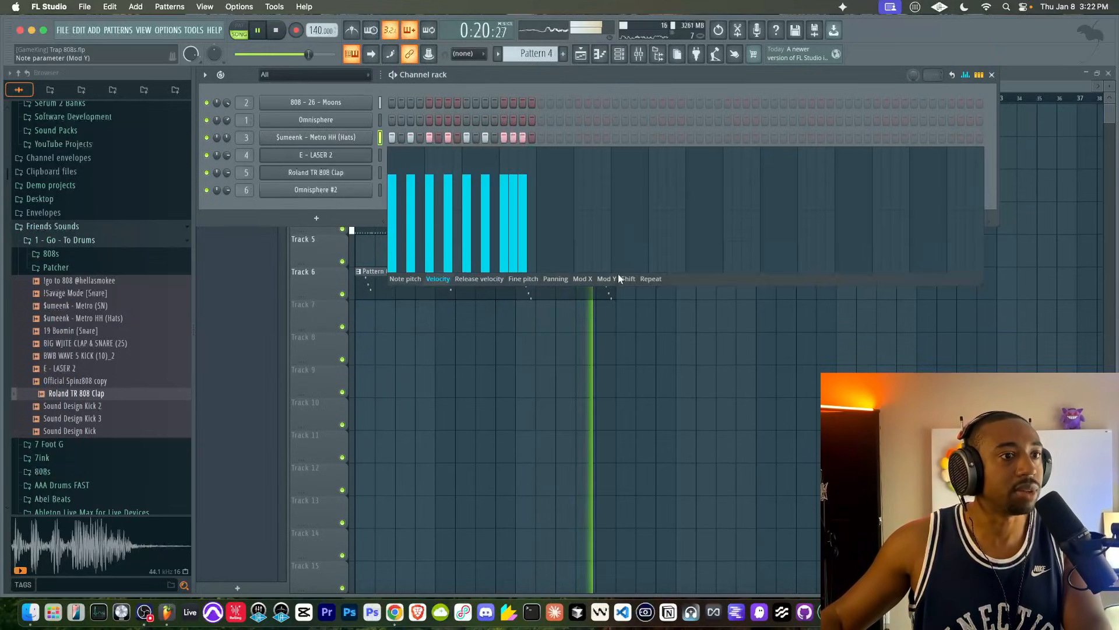
left_click(644, 278)
left_click(432, 215)
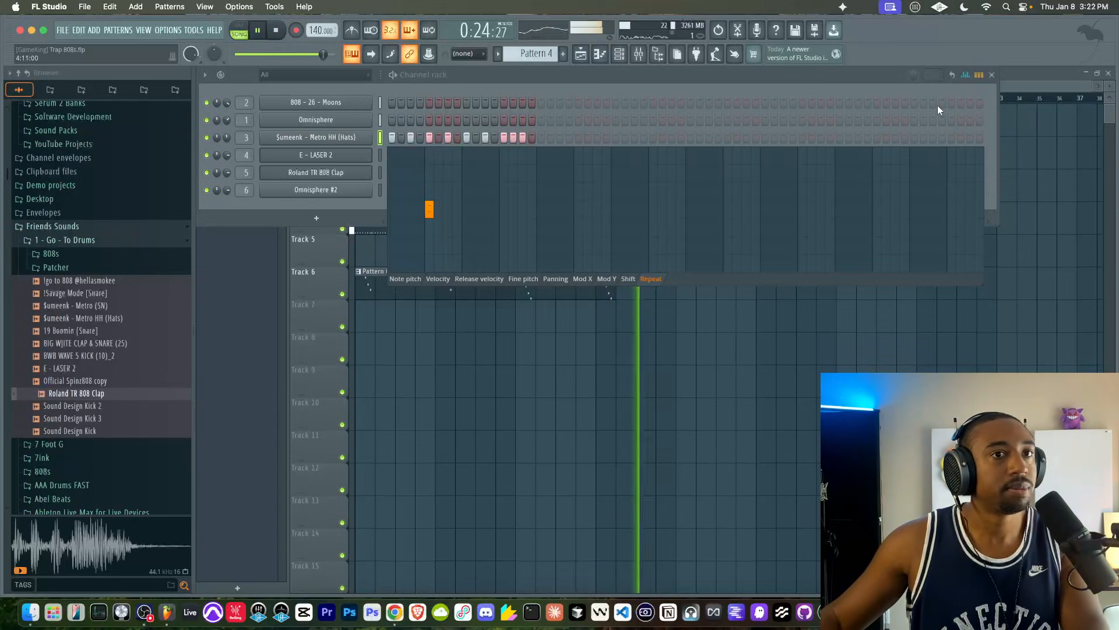
left_click(992, 75)
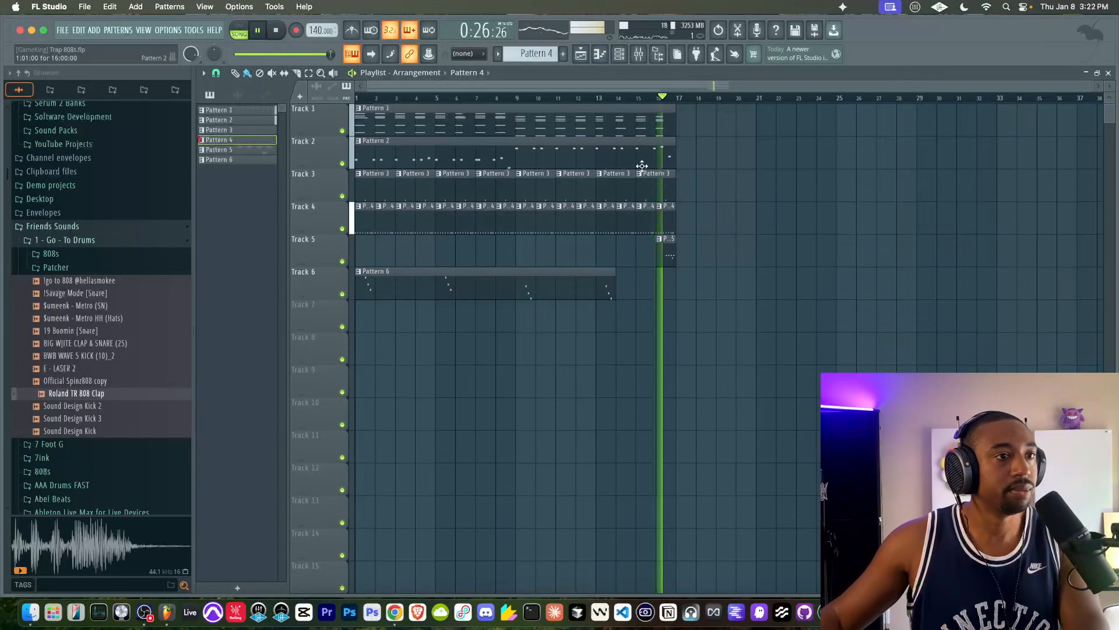
left_click(619, 56)
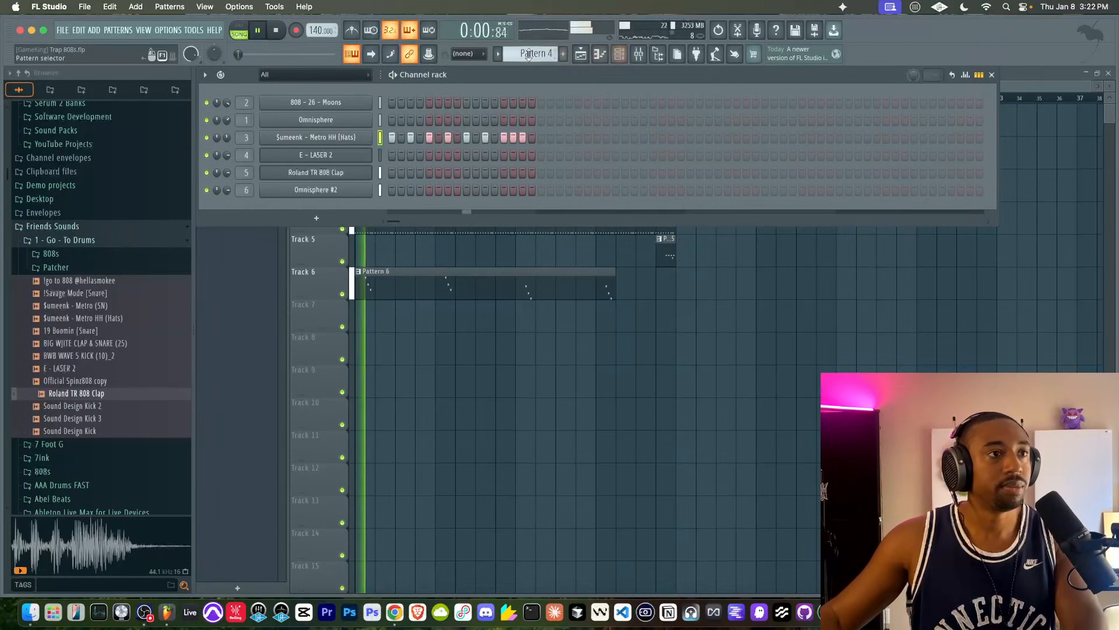
scroll(554, 54, "down", 1)
scroll(510, 54, "down", 2)
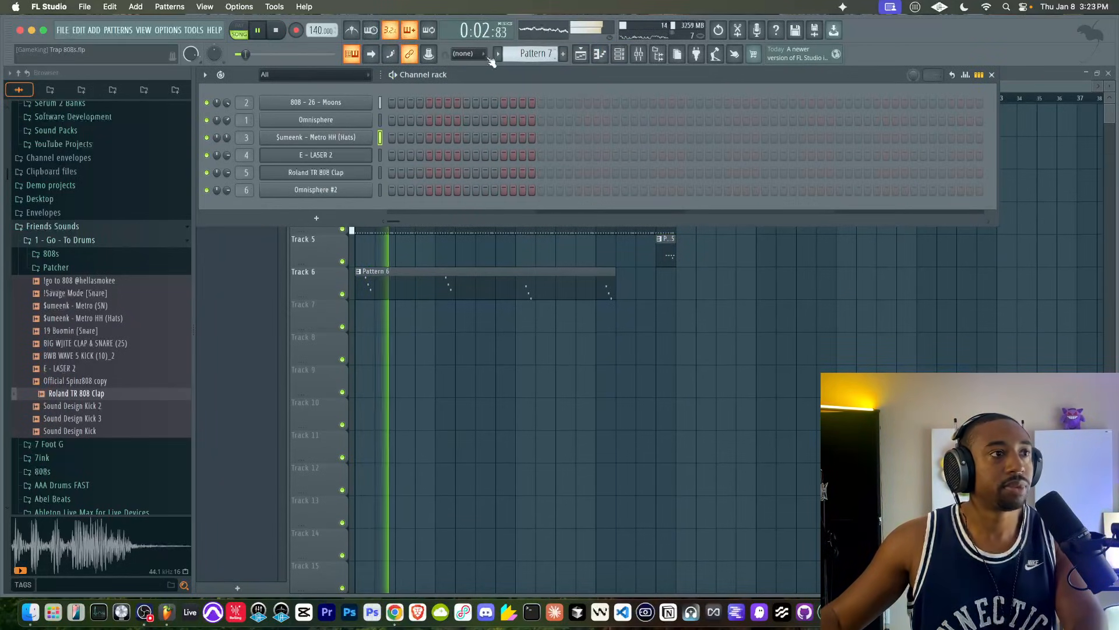
key("F6")
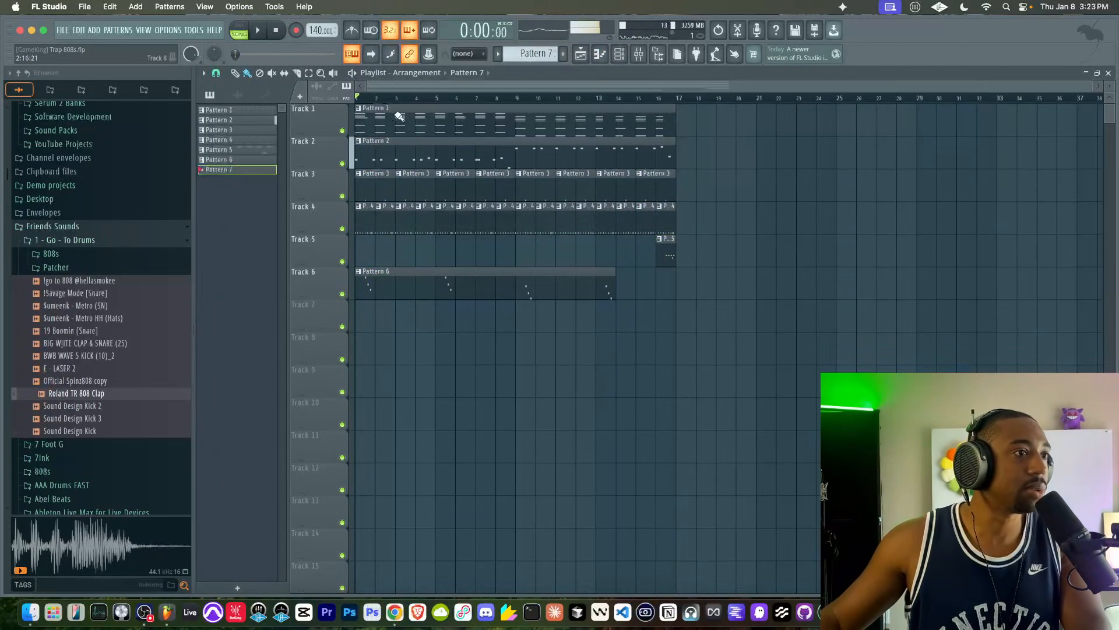
- Overdub extra 808 - 26 - Moons notes into Pattern 2 across both halves of the bass line and play it back
double_click(380, 149)
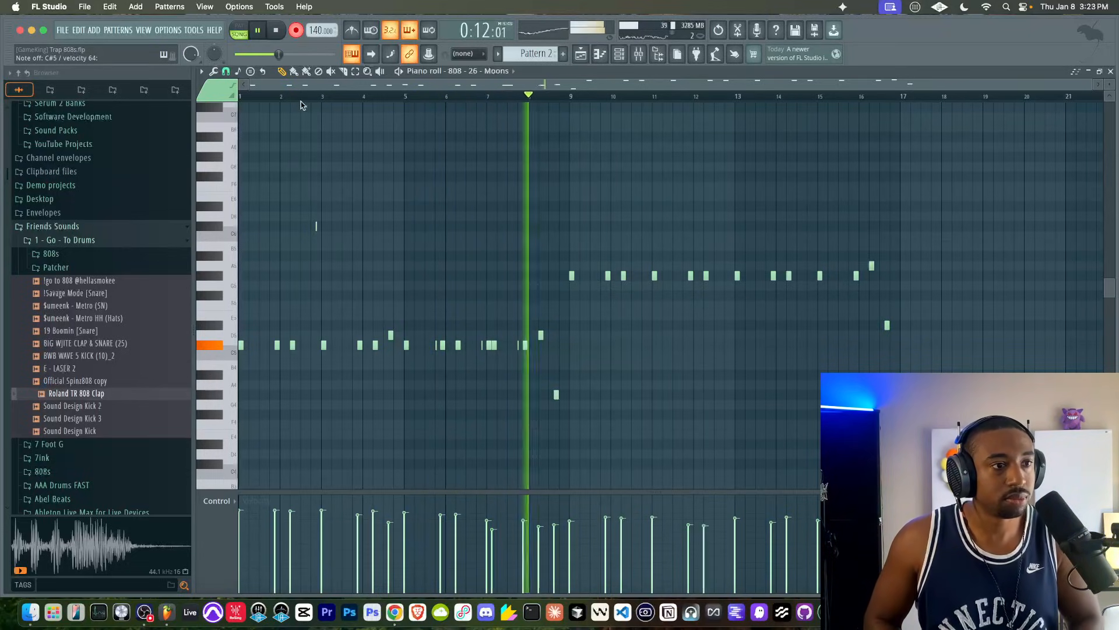
key("F9")
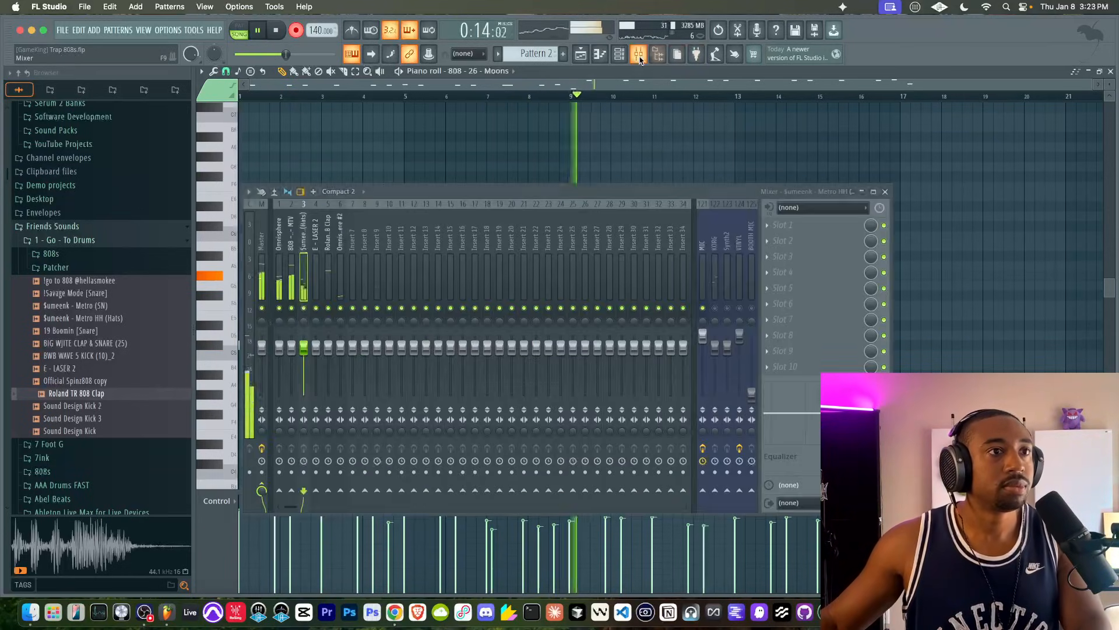
key("F9")
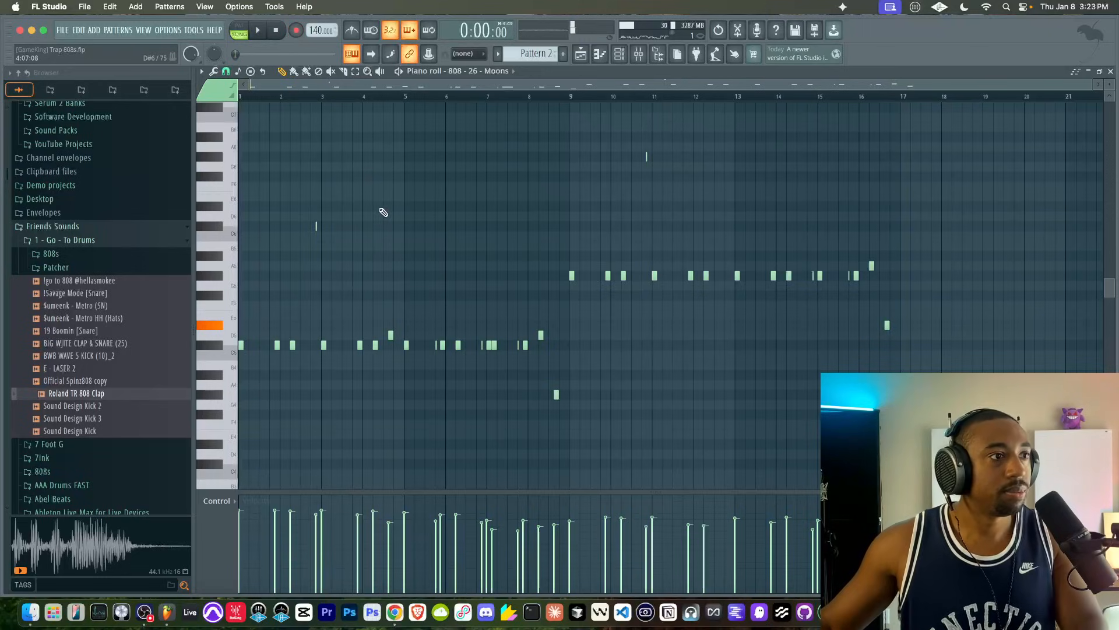
key("space")
key("space")
key("space")
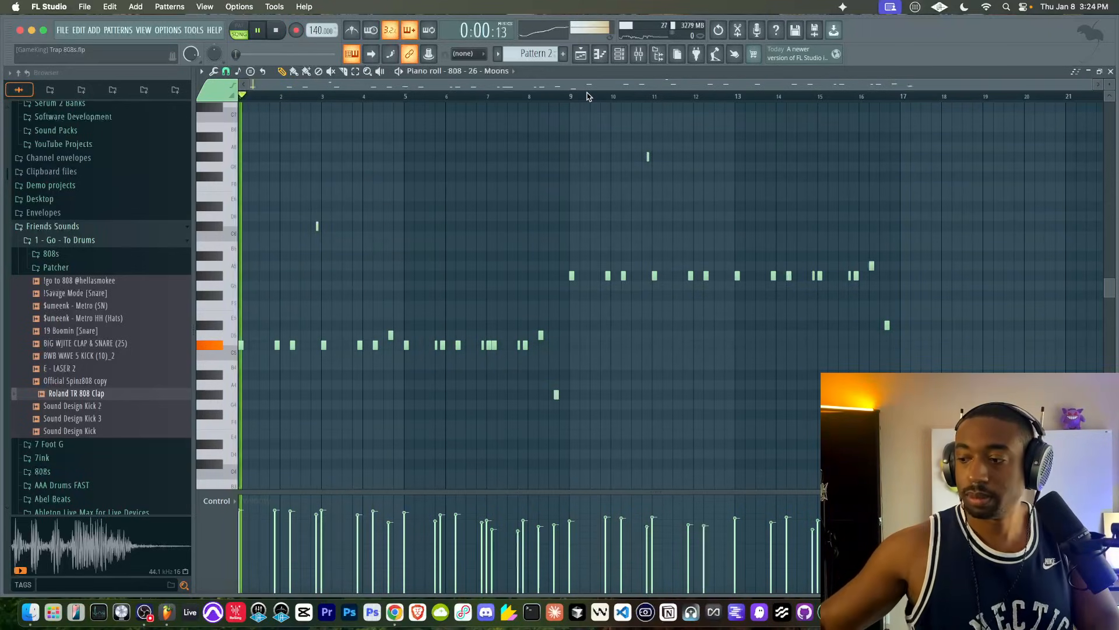
- Leave the 808 piano roll, bring up the channel rack and open the 808 FIRE folder under Sound Packs in the browser
left_click(1111, 71)
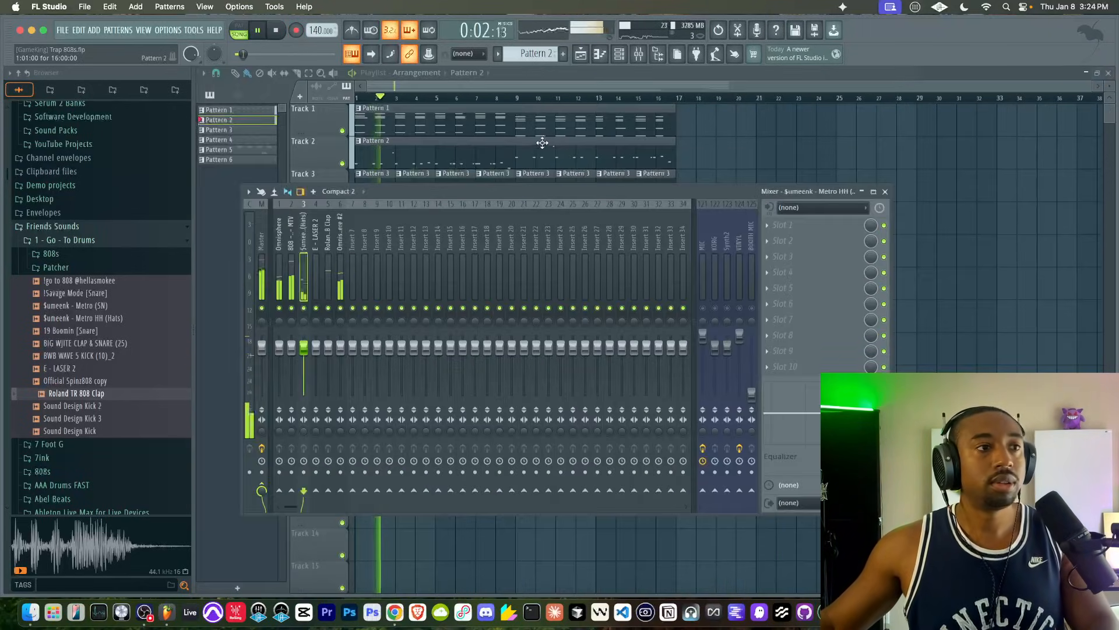
left_click(623, 57)
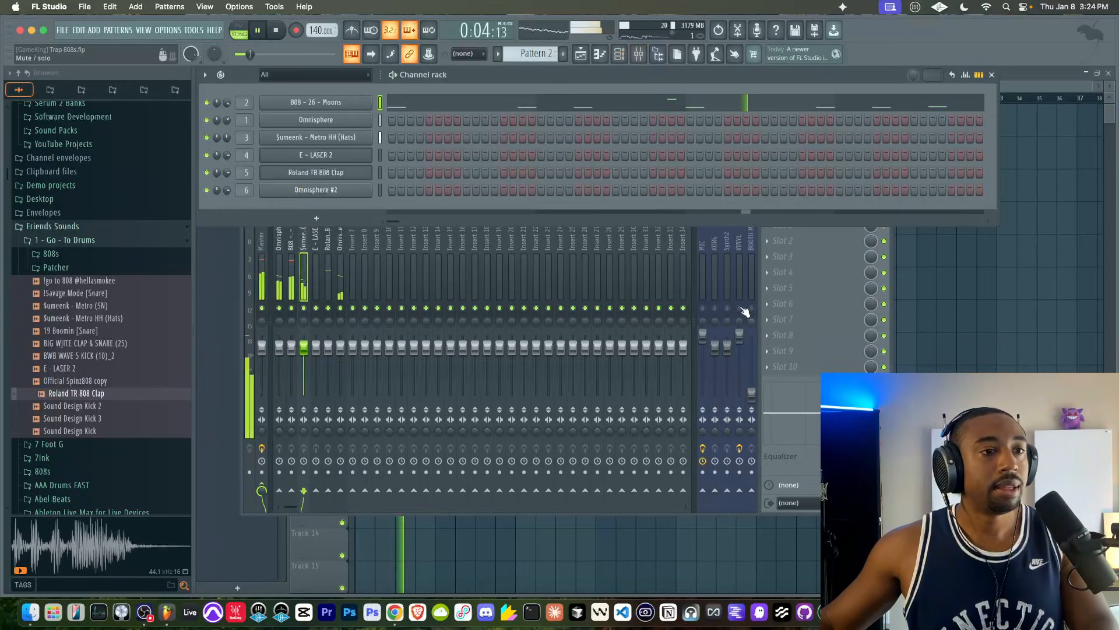
left_click(706, 311)
left_click(382, 113)
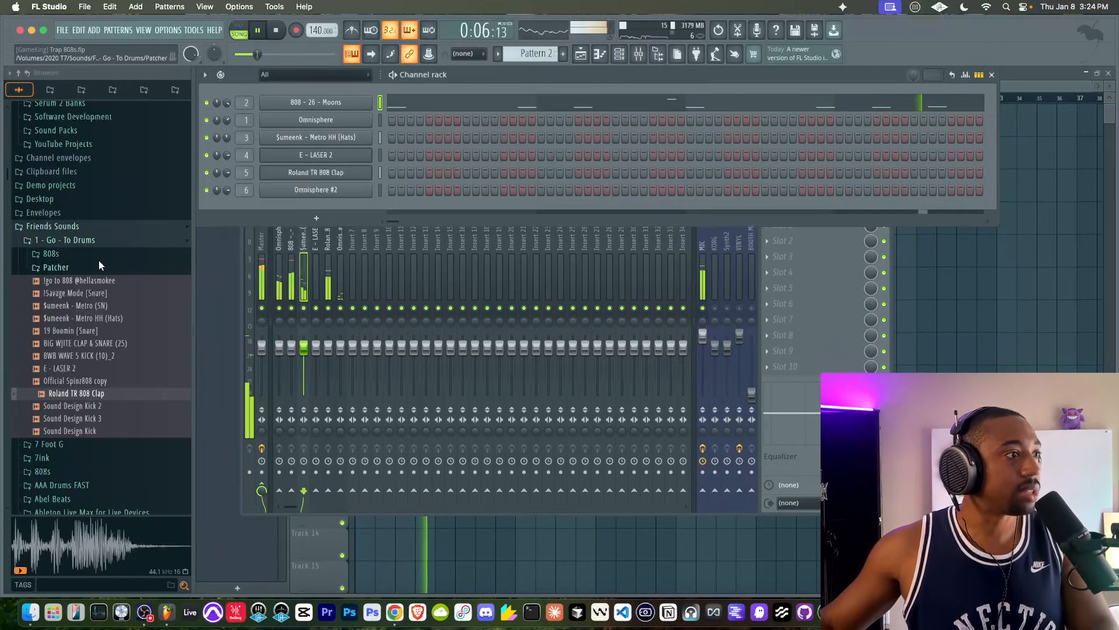
left_click(92, 243)
scroll(85, 180, "up", 4)
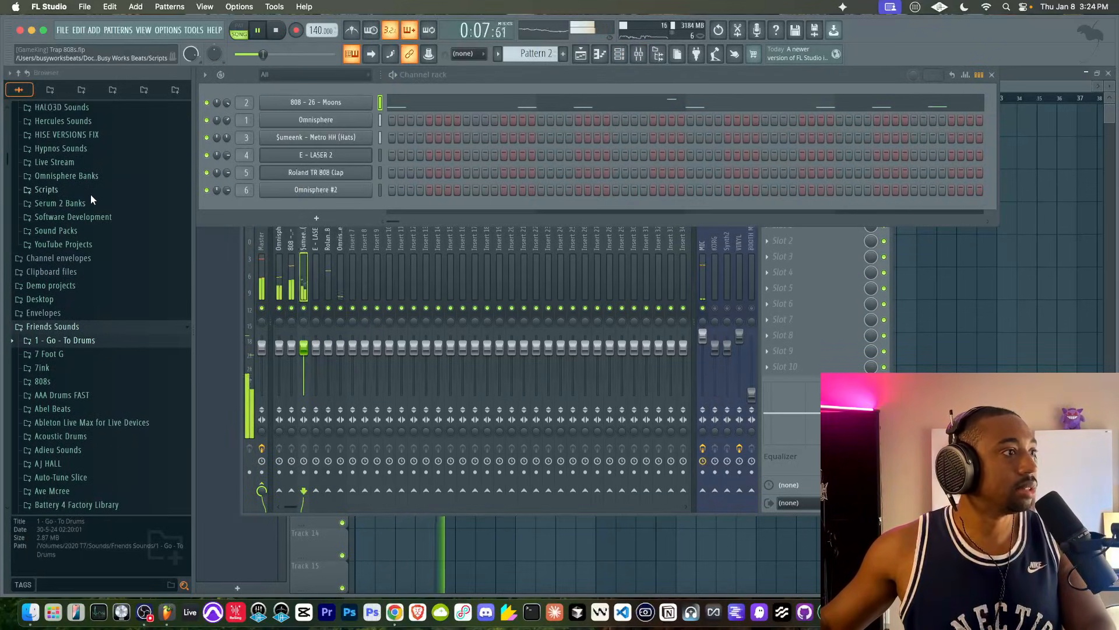
left_click(83, 230)
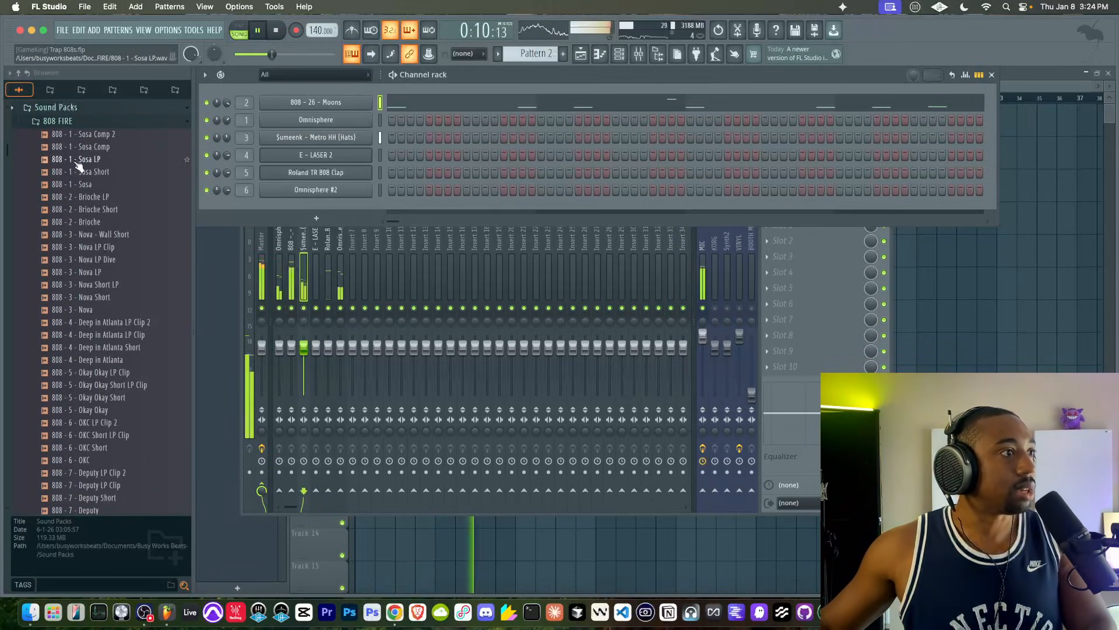
- Try 808 - 1 - Sosa Comp in place of the 808 - 26 - Moons sample, then load 808 - 1 - Sosa Short and inspect its envelope and root note
left_click_drag(98, 149, 379, 105)
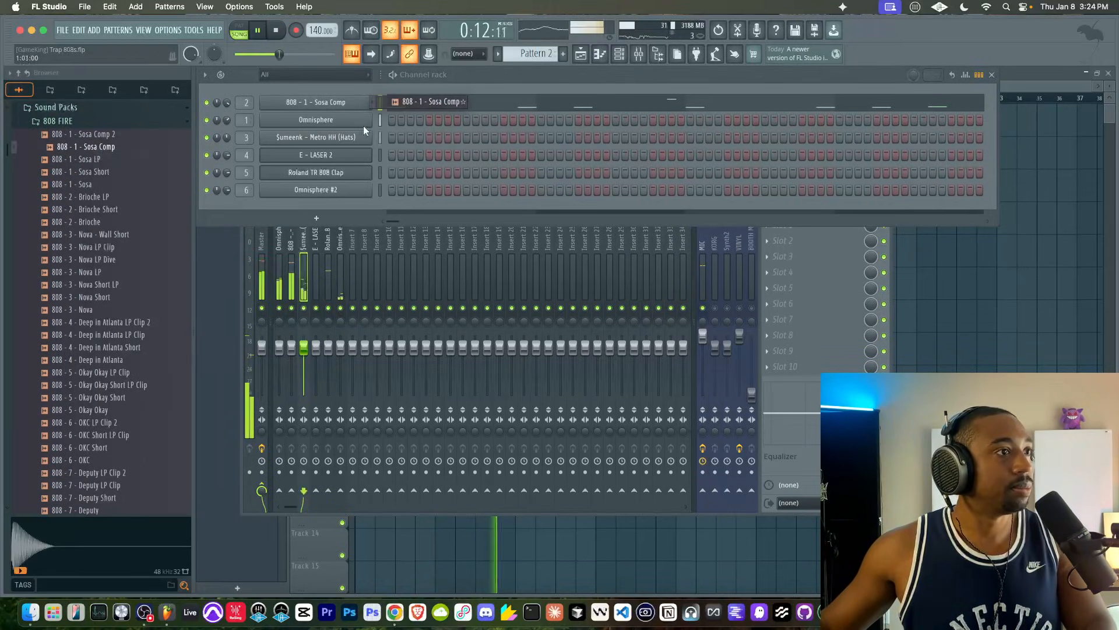
left_click(706, 311)
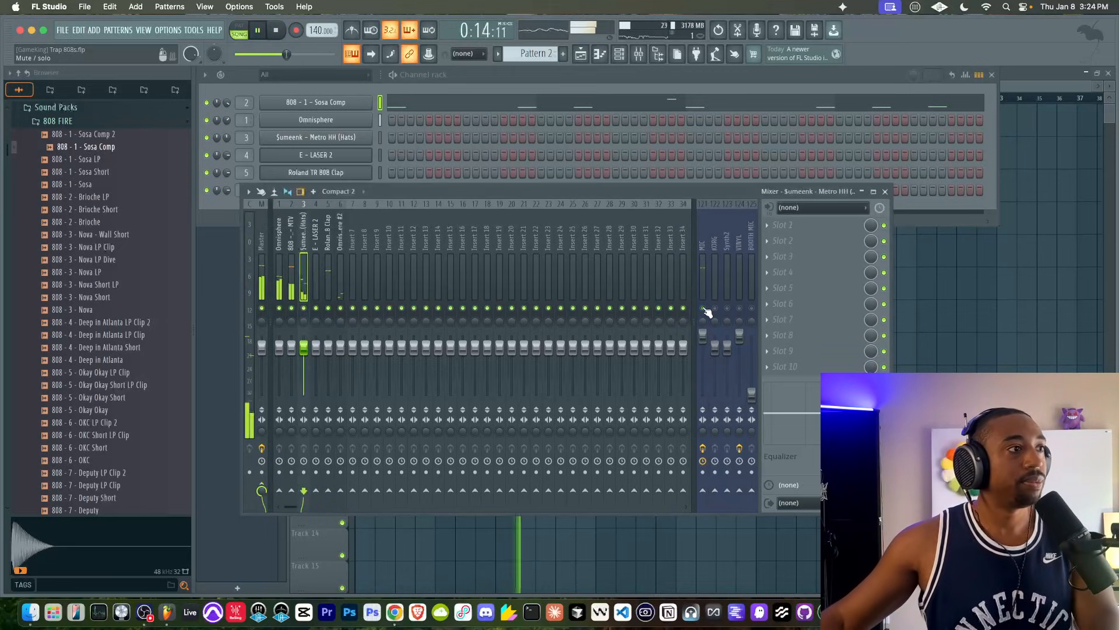
left_click_drag(104, 176, 341, 105)
left_click(341, 107)
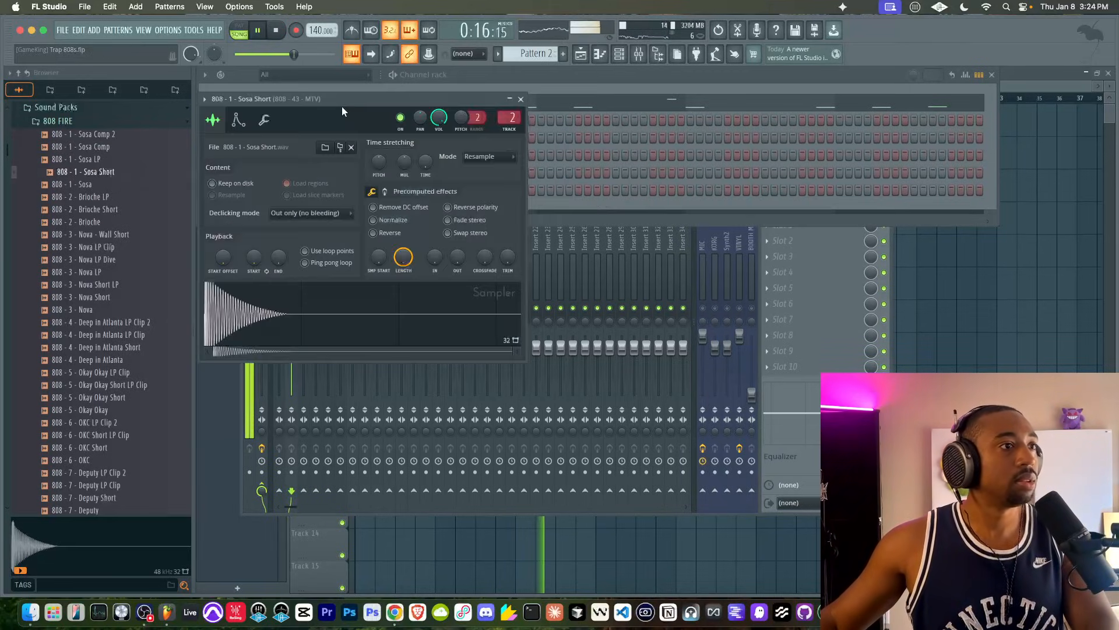
left_click(239, 121)
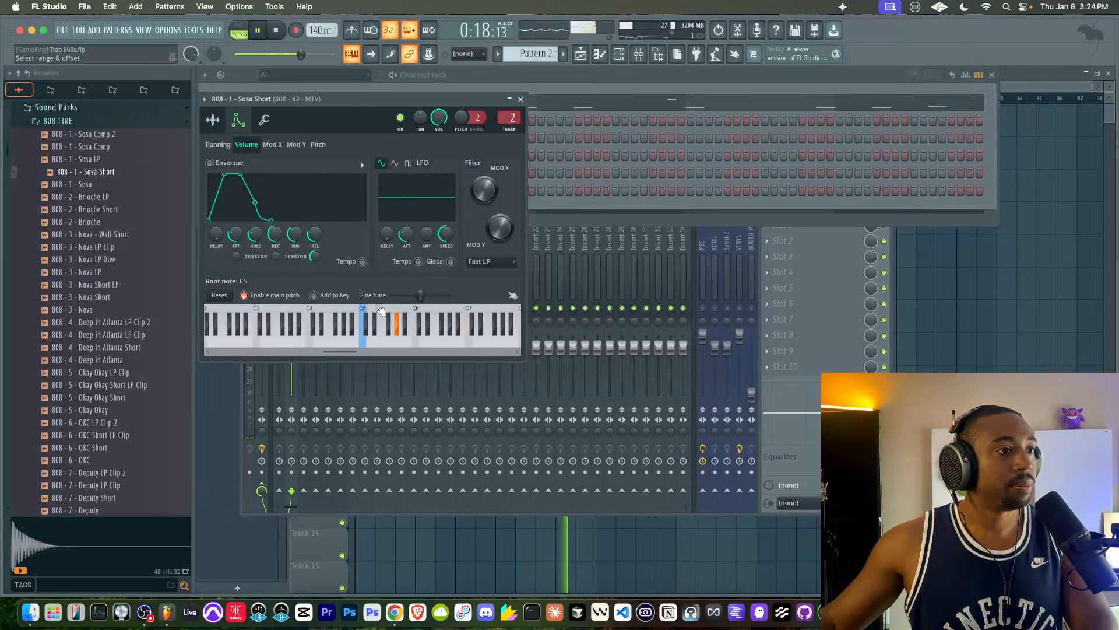
left_click(520, 99)
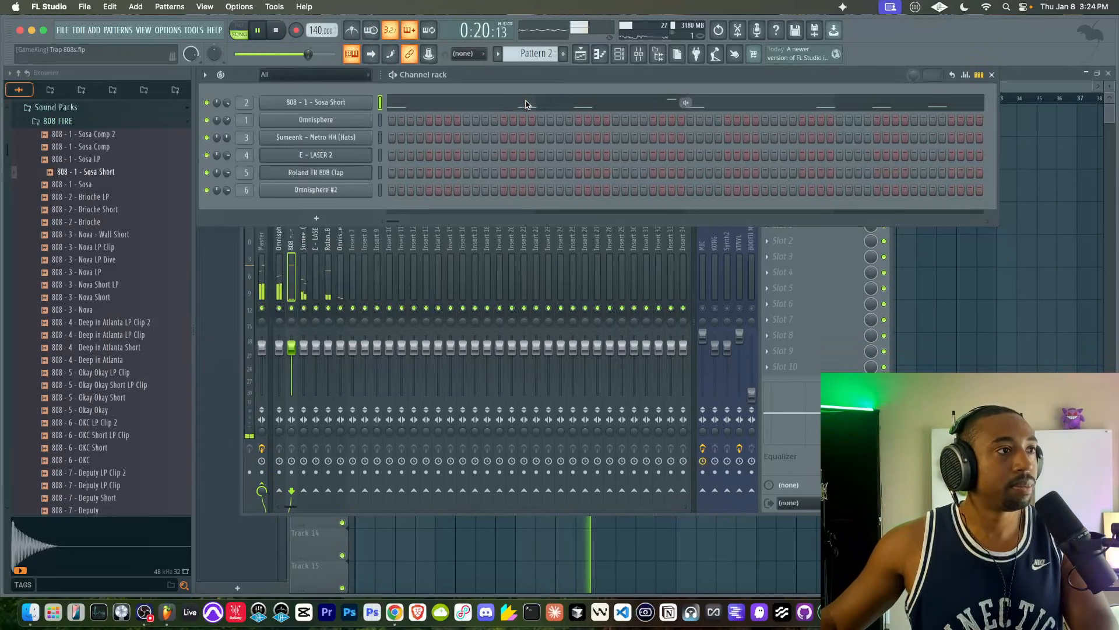
scroll(121, 235, "down", 8)
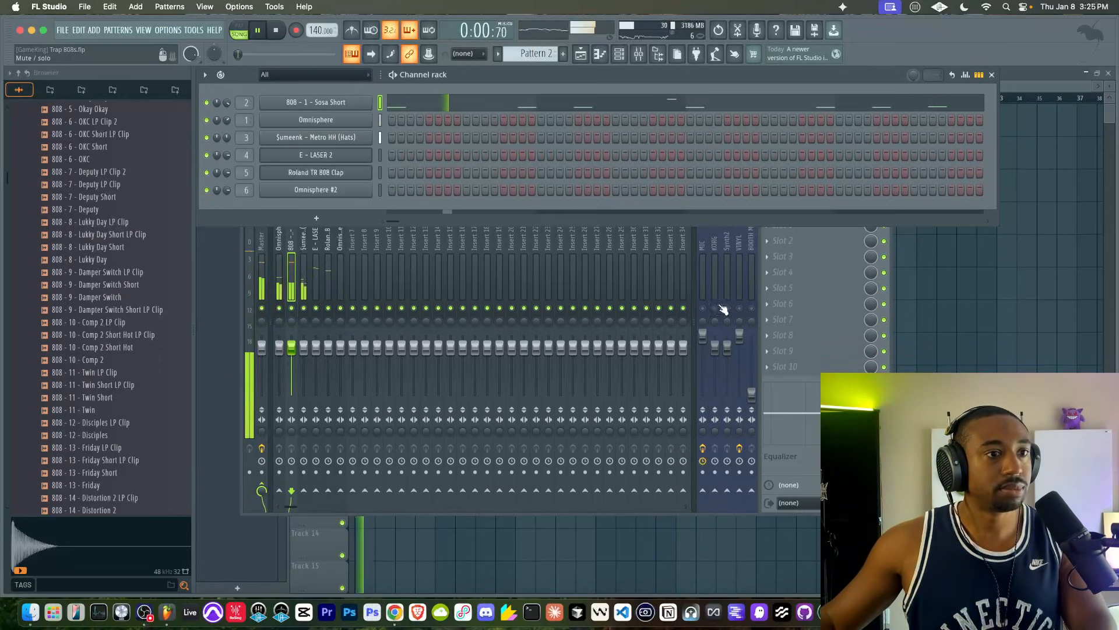
- Restart the song playback and replace Edison with Fruity Soft Clipper in the Master track's first effect slot
left_click(704, 313)
key("space")
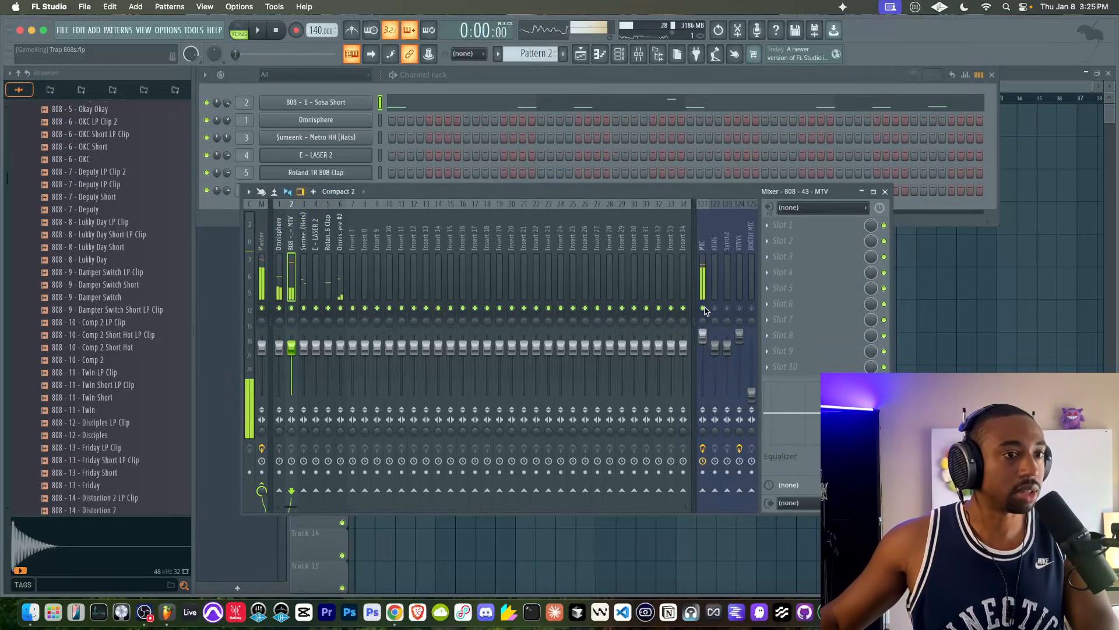
key("space")
right_click(992, 317)
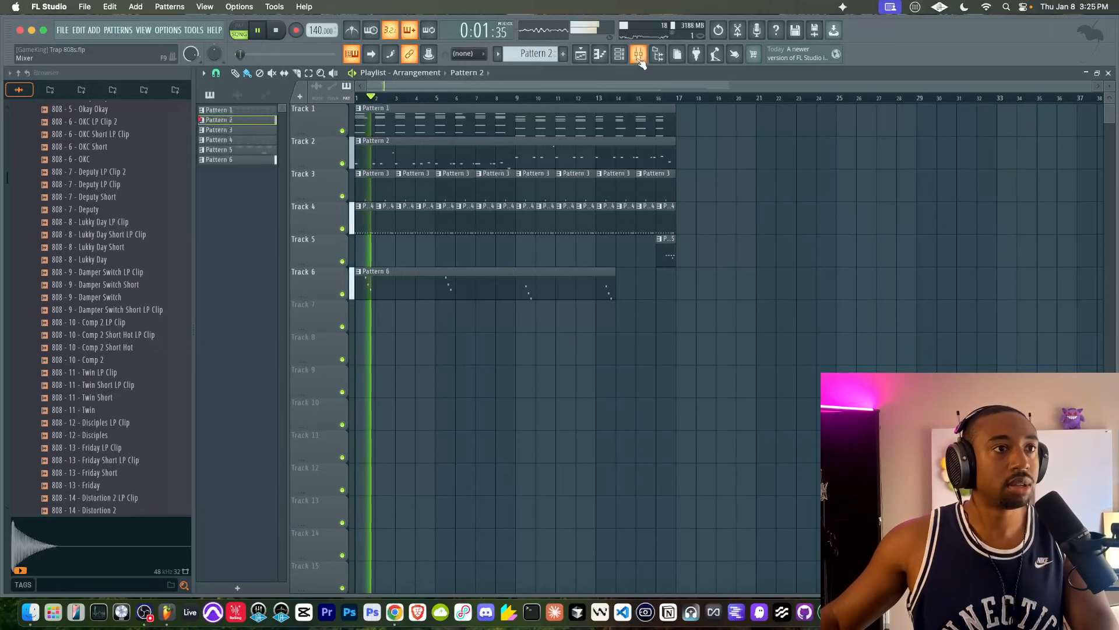
key("F9")
left_click(261, 252)
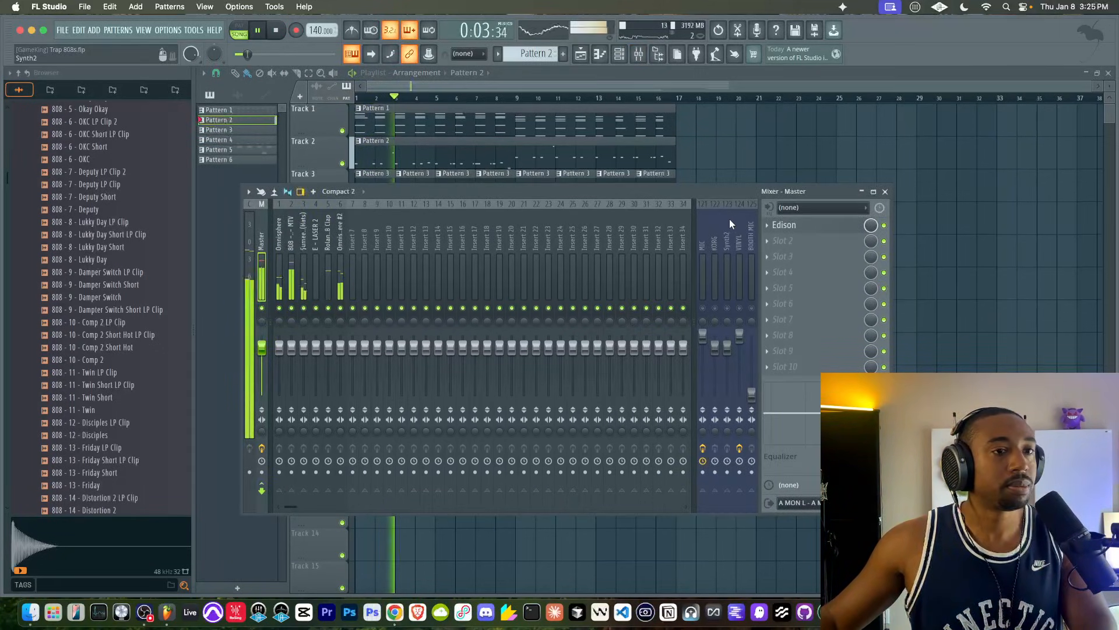
left_click(767, 226)
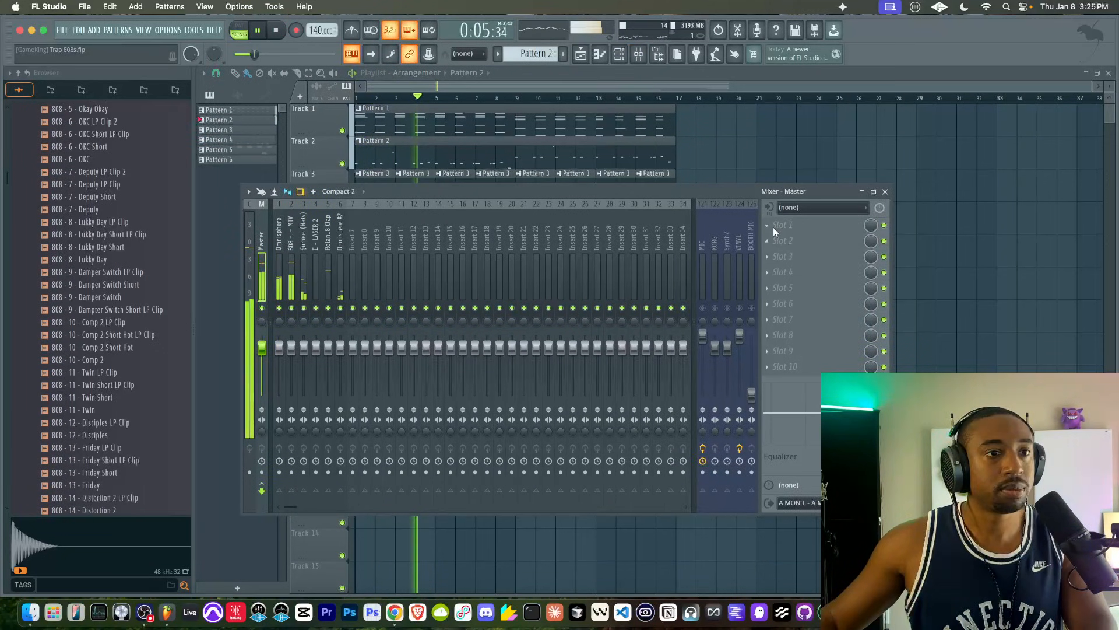
mouse_move(775, 239)
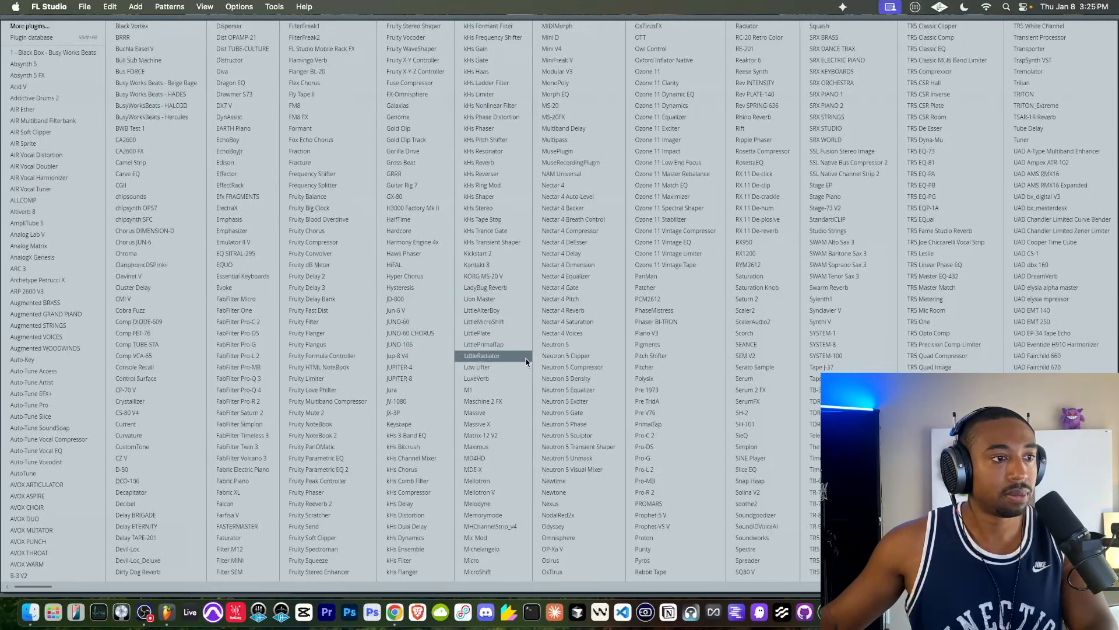
left_click(333, 540)
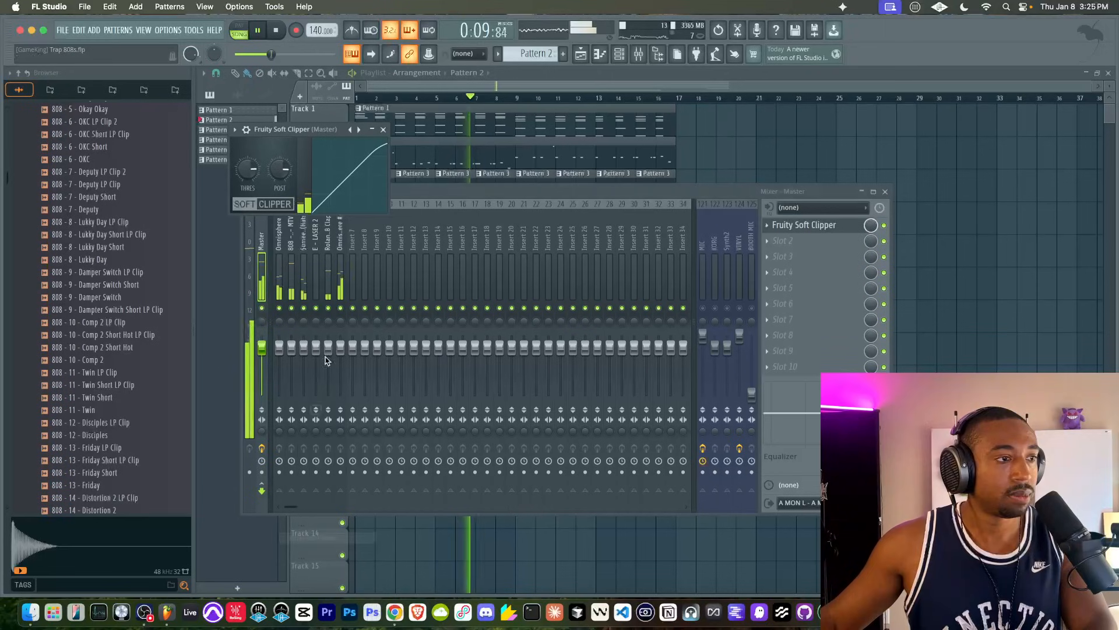
- Insert Fruity Parametric EQ 2 in the Master's first effect slot, ahead of Fruity Soft Clipper
left_click(791, 222)
mouse_move(781, 232)
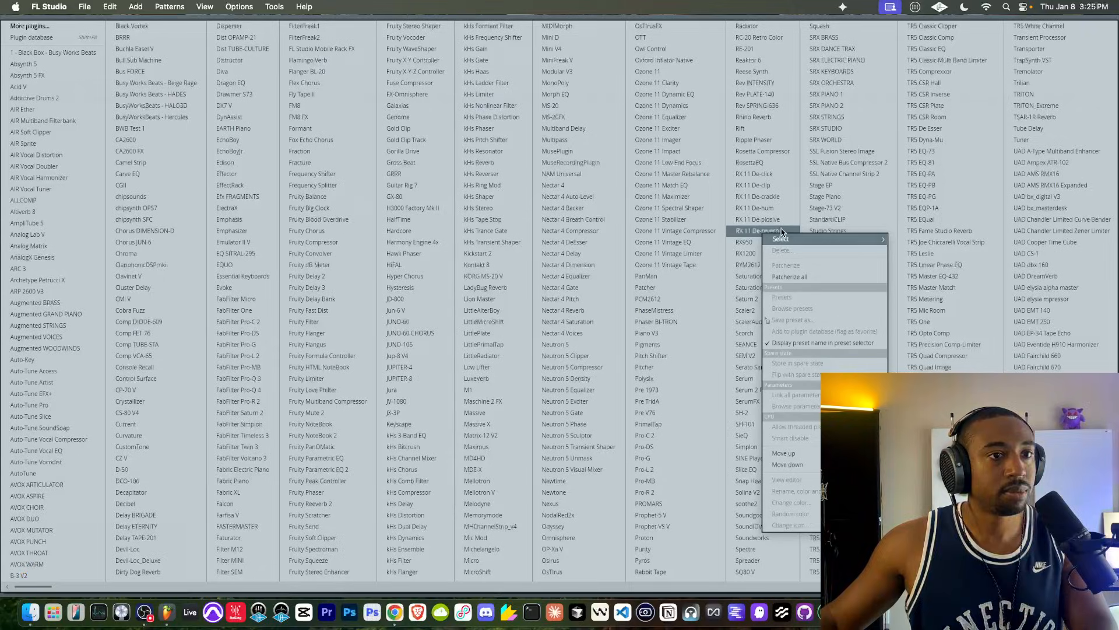
left_click(345, 470)
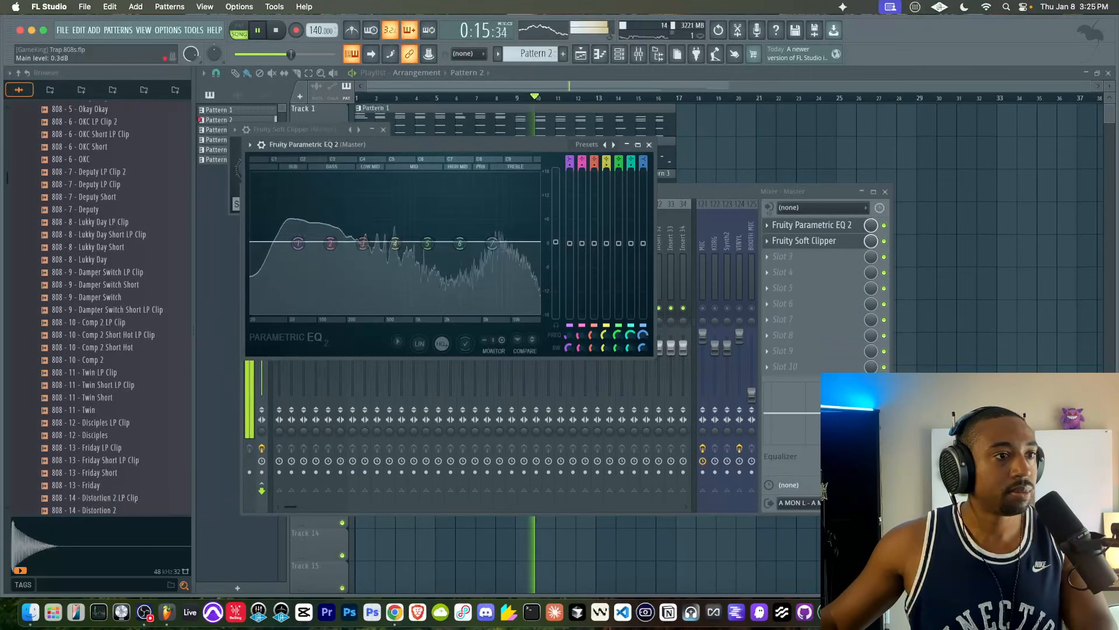
- Check the Soft Clipper on the Master and set the main level of Fruity Parametric EQ 2 to 3.3 dB
left_click(816, 242)
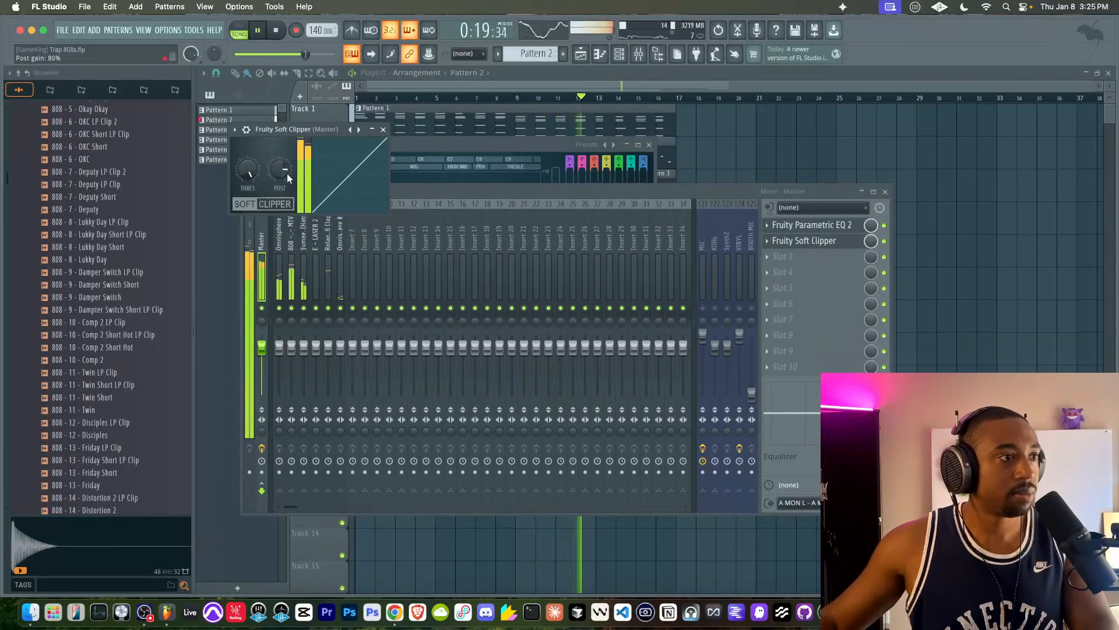
left_click(803, 230)
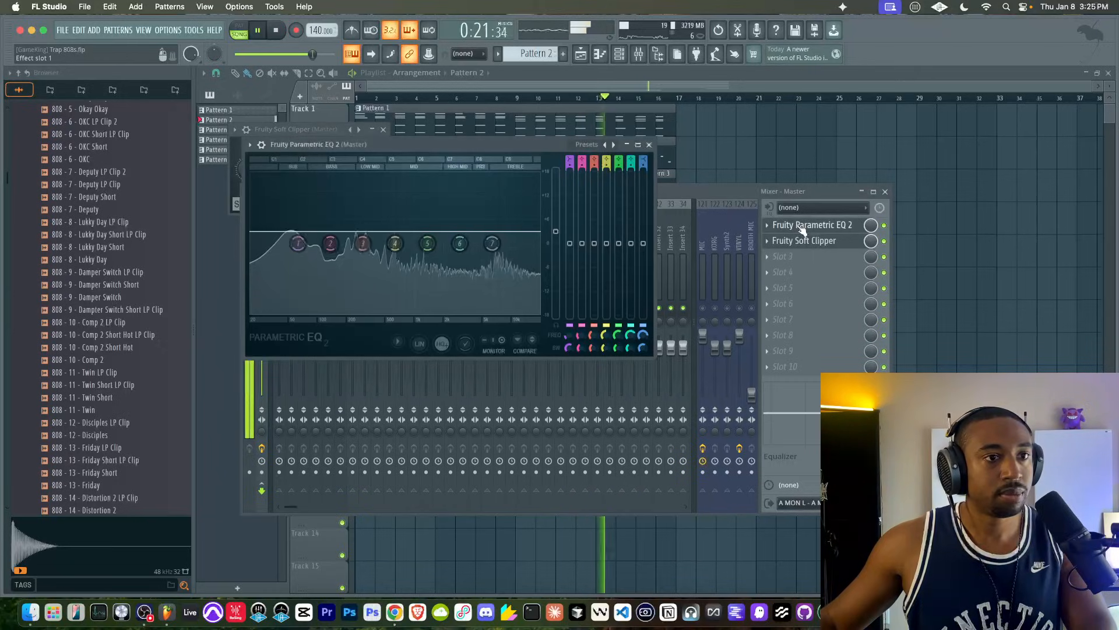
right_click(554, 232)
left_click_drag(555, 233, 553, 223)
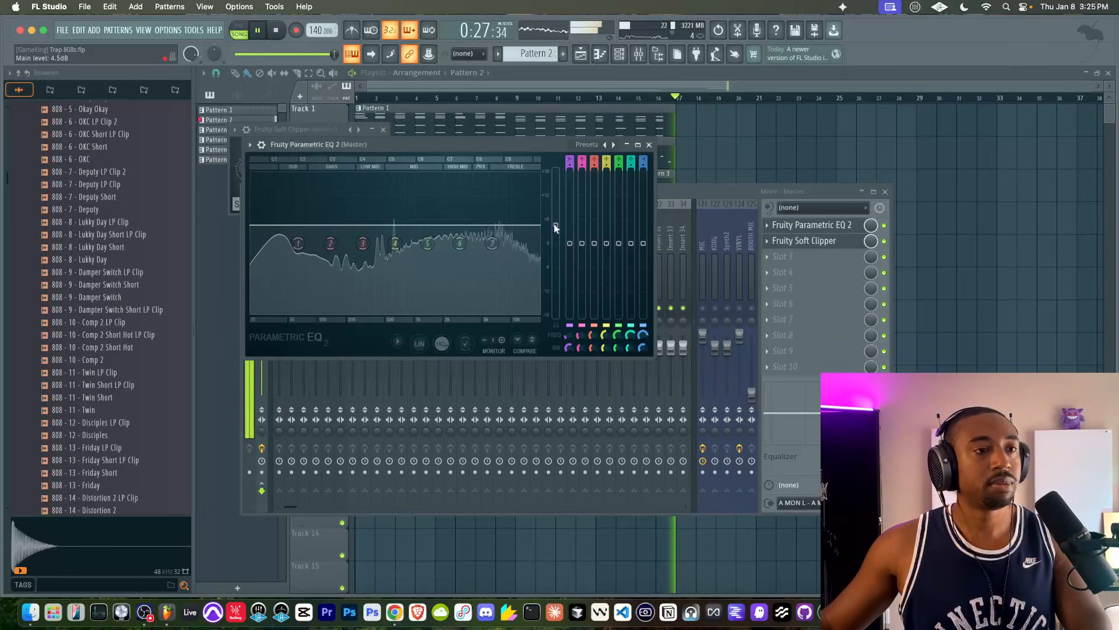
left_click_drag(558, 227, 563, 235)
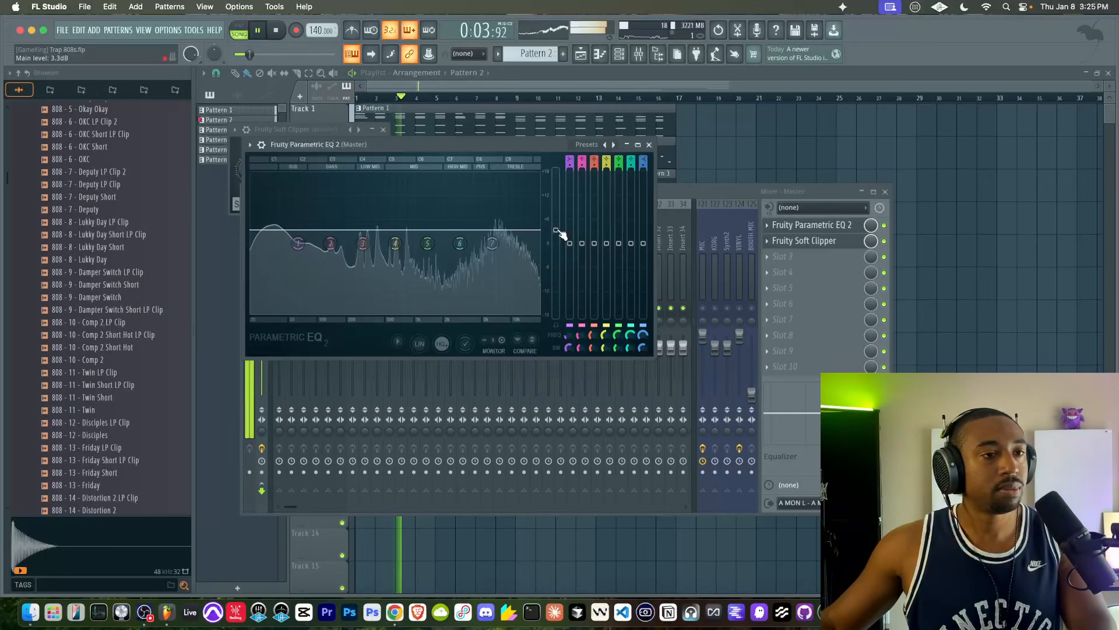
- Insert Emphasizer in the Master's third effect slot with soft clipping enabled and recheck the Parametric EQ 2 main level
left_click(816, 257)
mouse_move(814, 267)
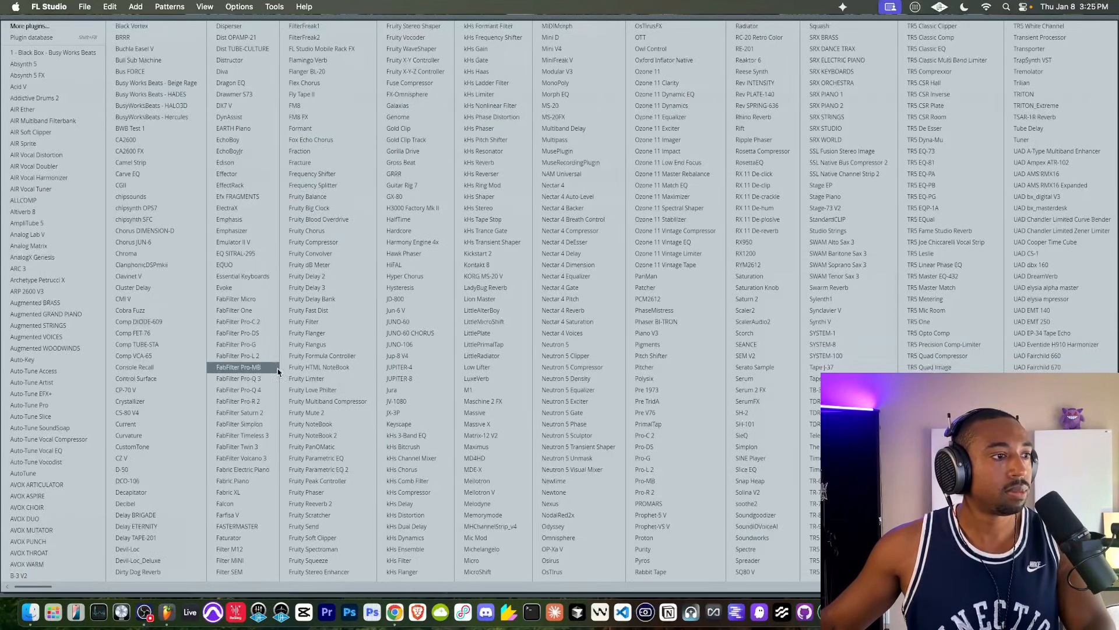
left_click(233, 231)
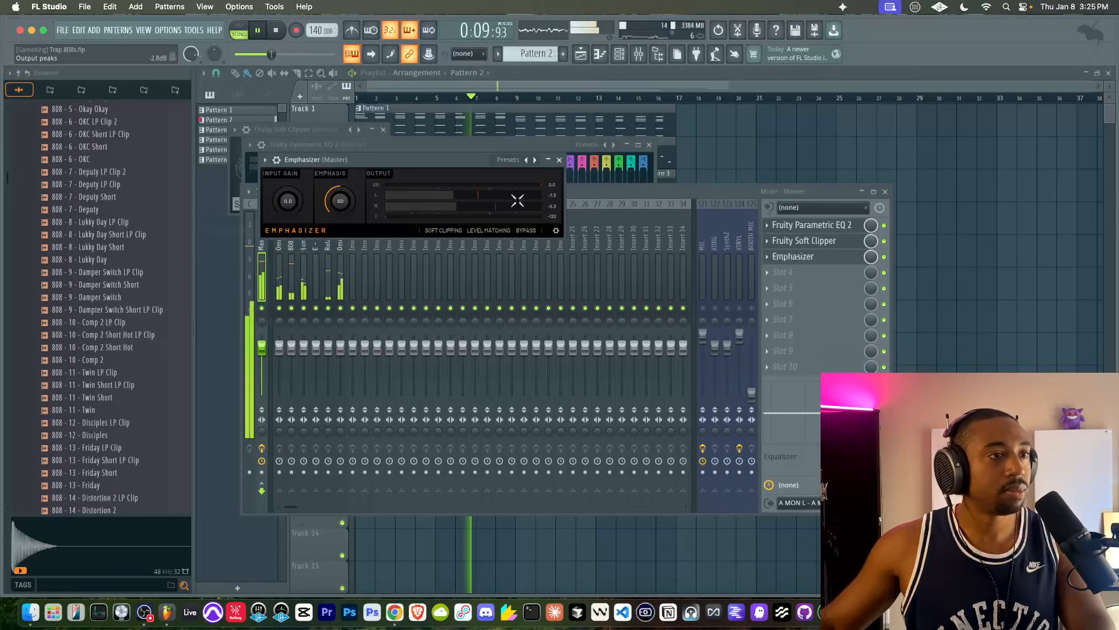
left_click(449, 231)
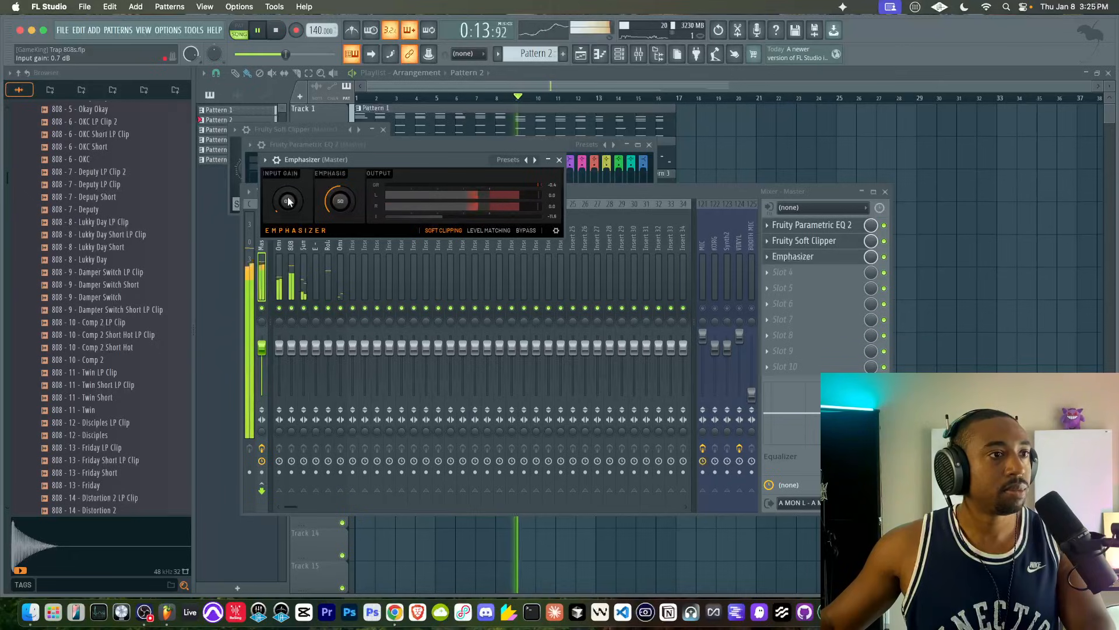
left_click(558, 159)
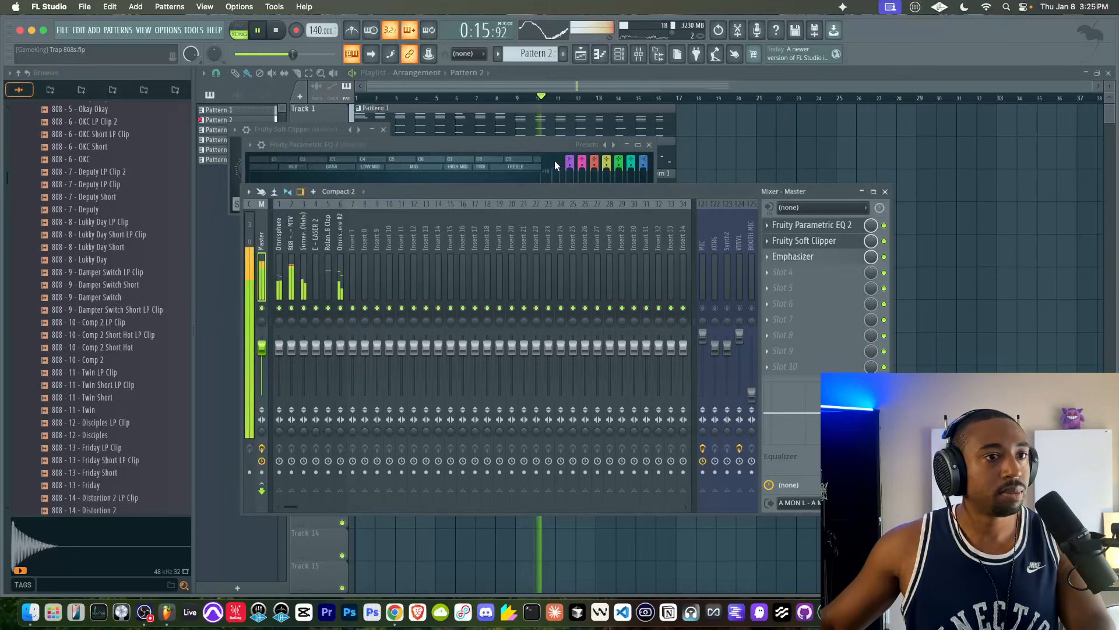
left_click(812, 225)
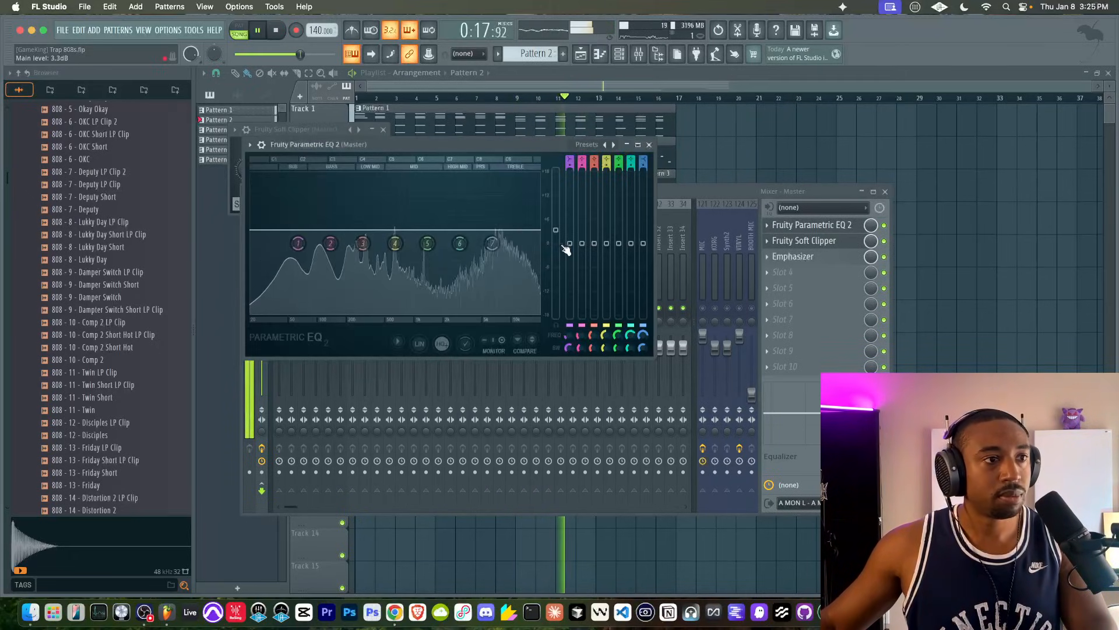
left_click(793, 149)
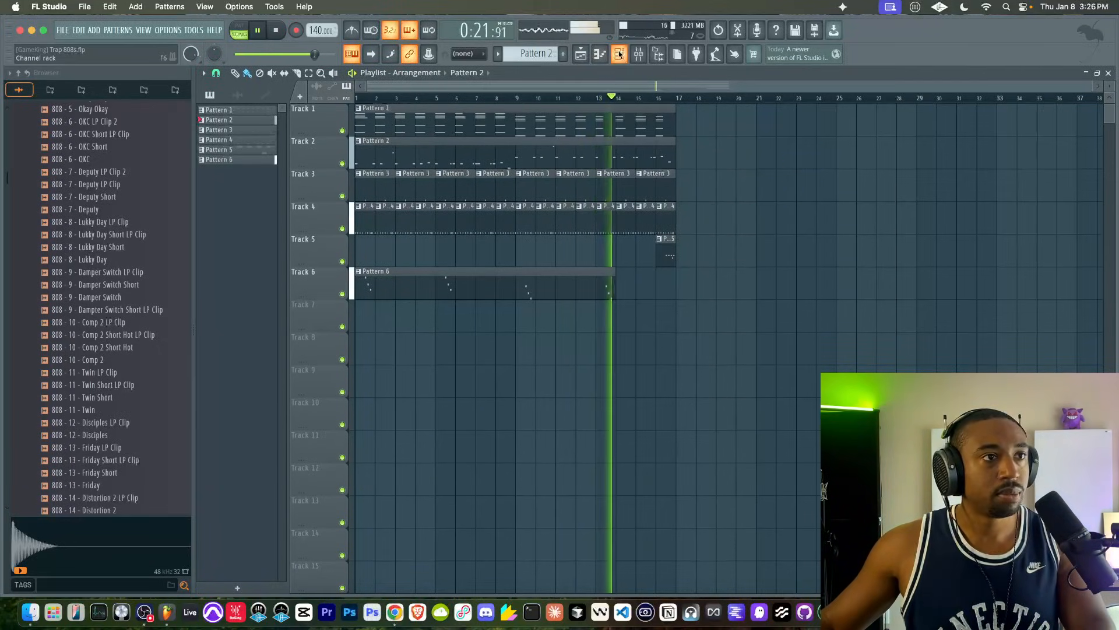
- Show the channel rack, switch to the empty Pattern 7 and bring up the mixer
key("F6")
scroll(535, 54, "down", 3)
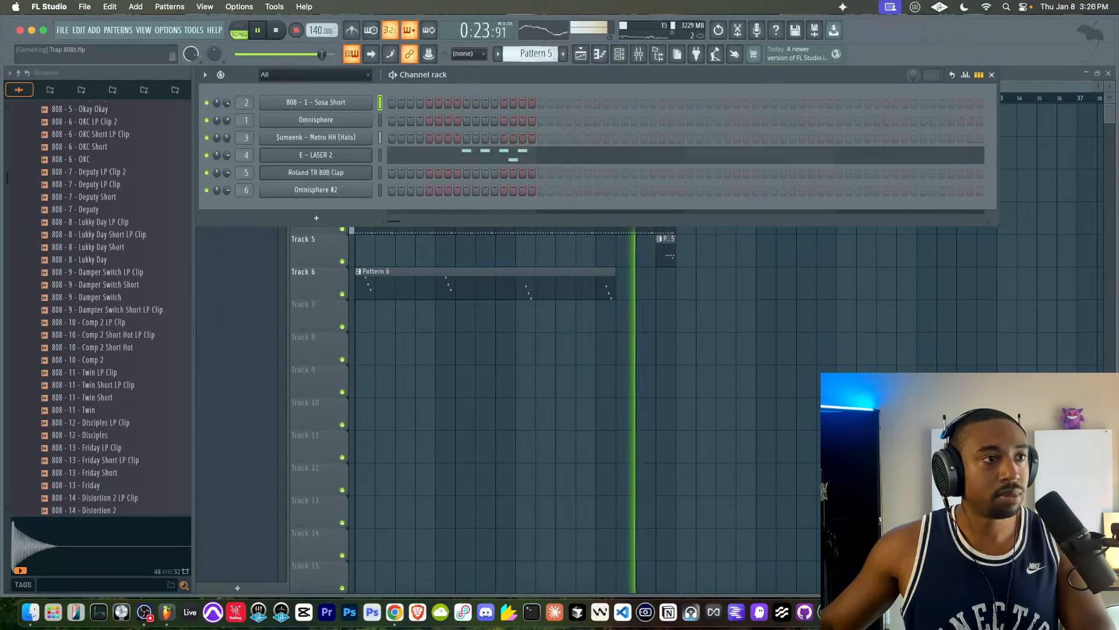
scroll(535, 53, "down", 2)
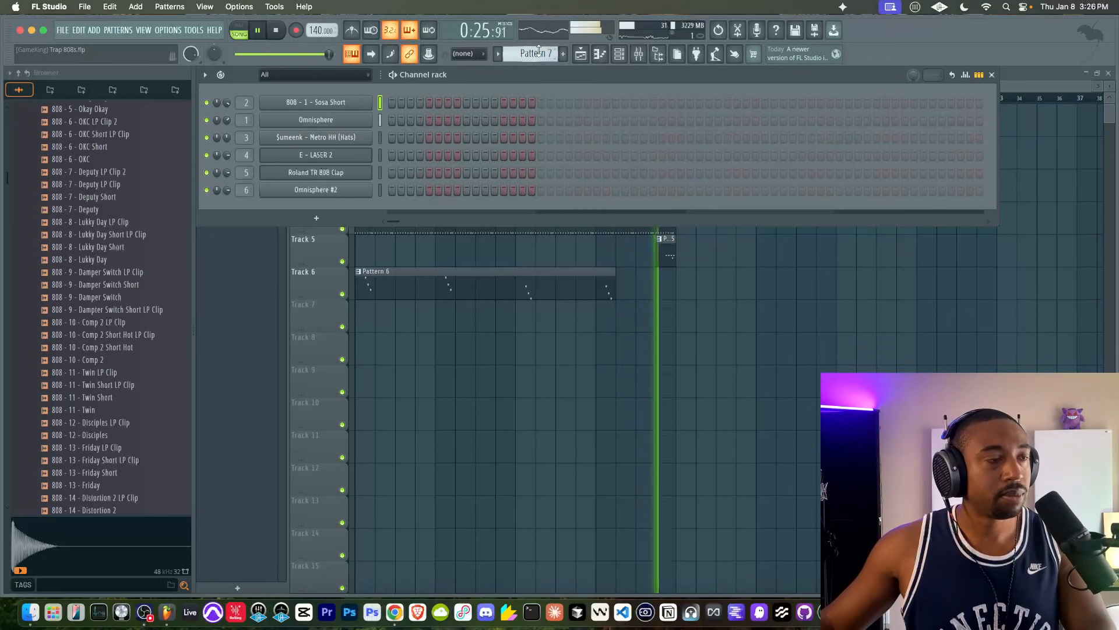
left_click(639, 54)
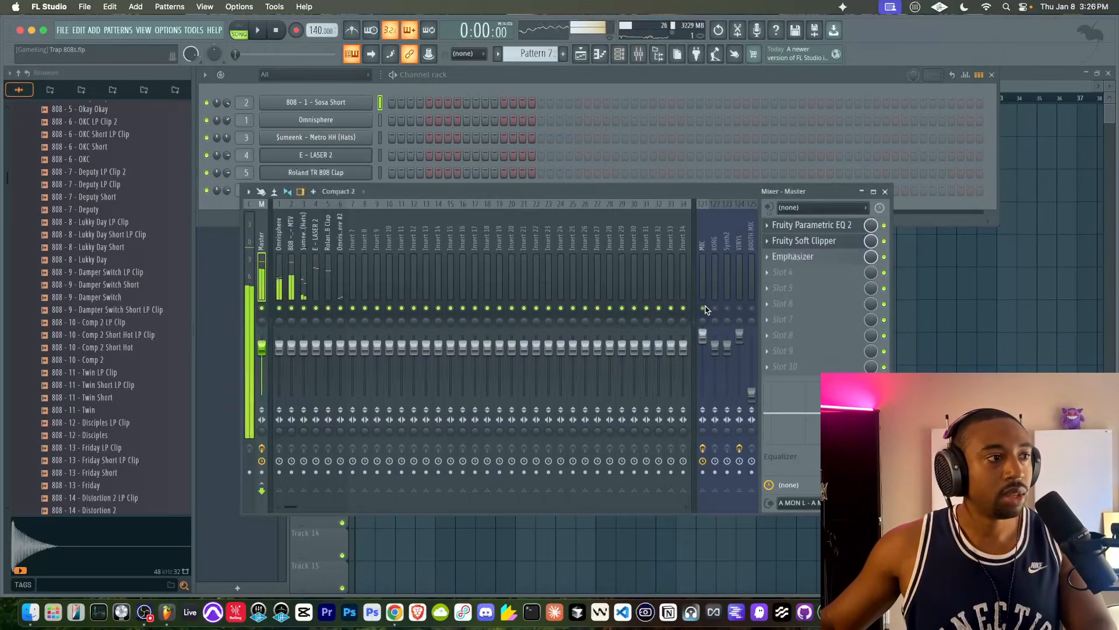